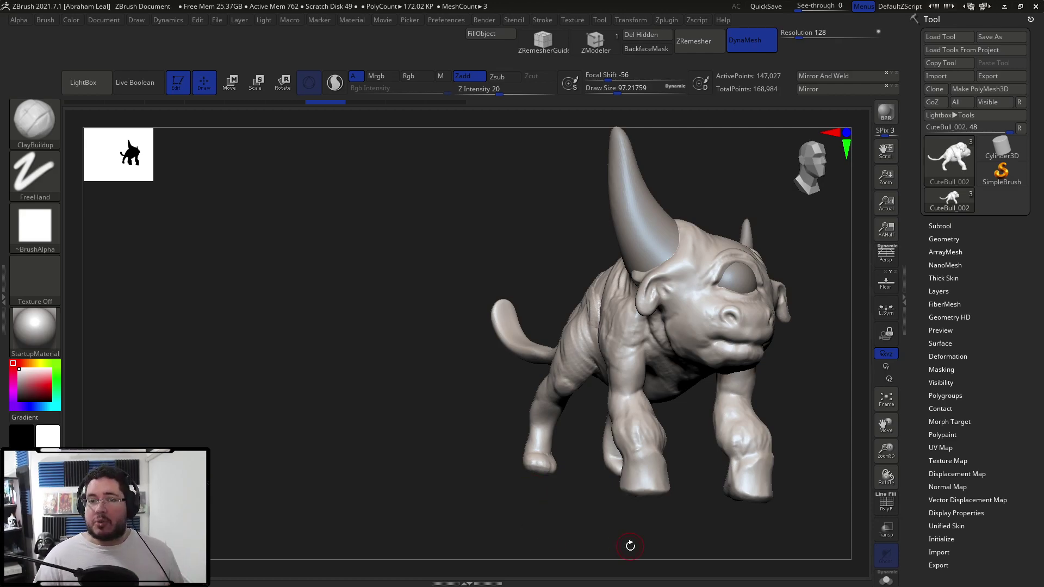
Step: Examine the bull creature sculpt from the front, the side and three-quarter angles
mouse_move(400, 479)
left_mouse_down()
mouse_move(415, 459)
mouse_move(361, 443)
mouse_move(397, 478)
left_mouse_up()
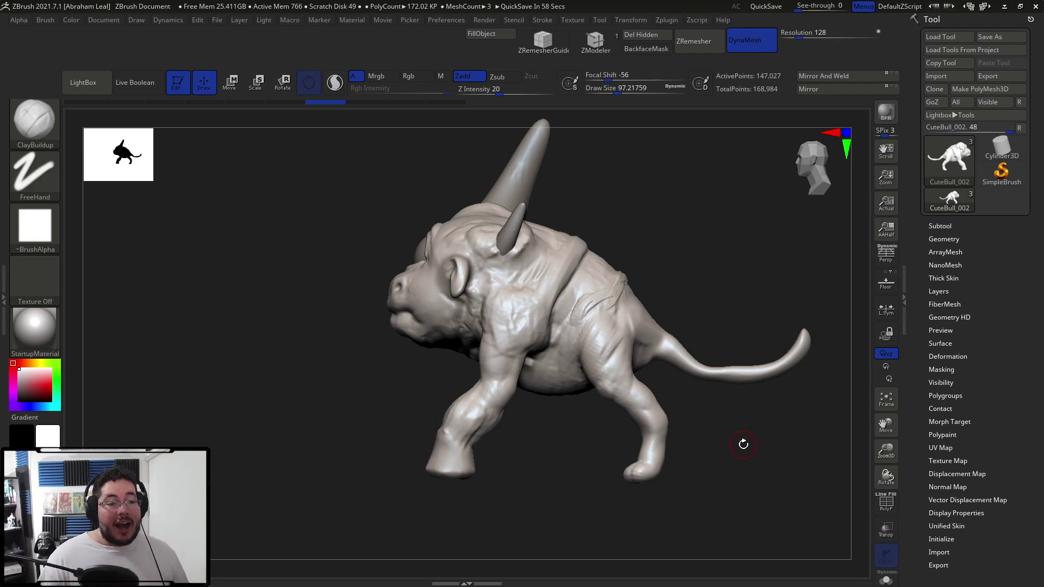
left_click_drag(740, 441, 778, 446, "alt")
left_click_drag(477, 373, 673, 263)
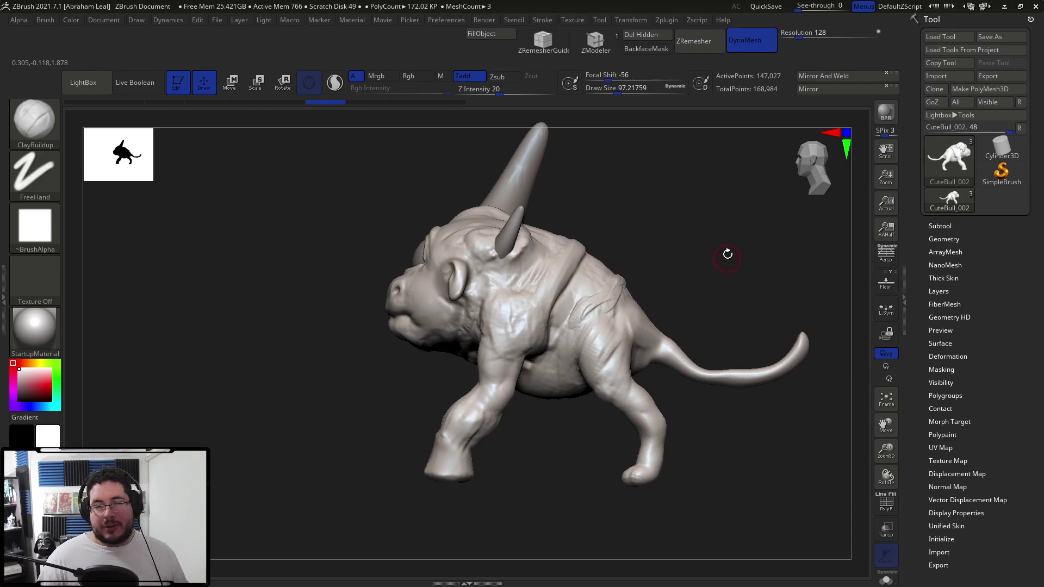
mouse_move(722, 277)
left_mouse_down()
mouse_move(797, 293)
mouse_move(797, 305)
mouse_move(771, 307)
left_mouse_up()
left_click_drag(755, 261, 729, 270)
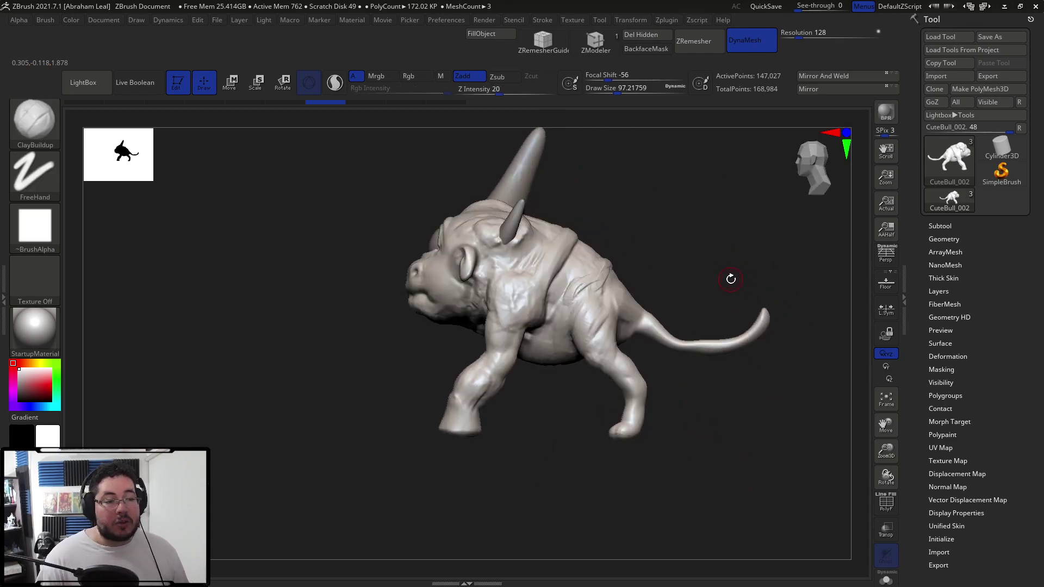
left_click_drag(676, 275, 743, 286)
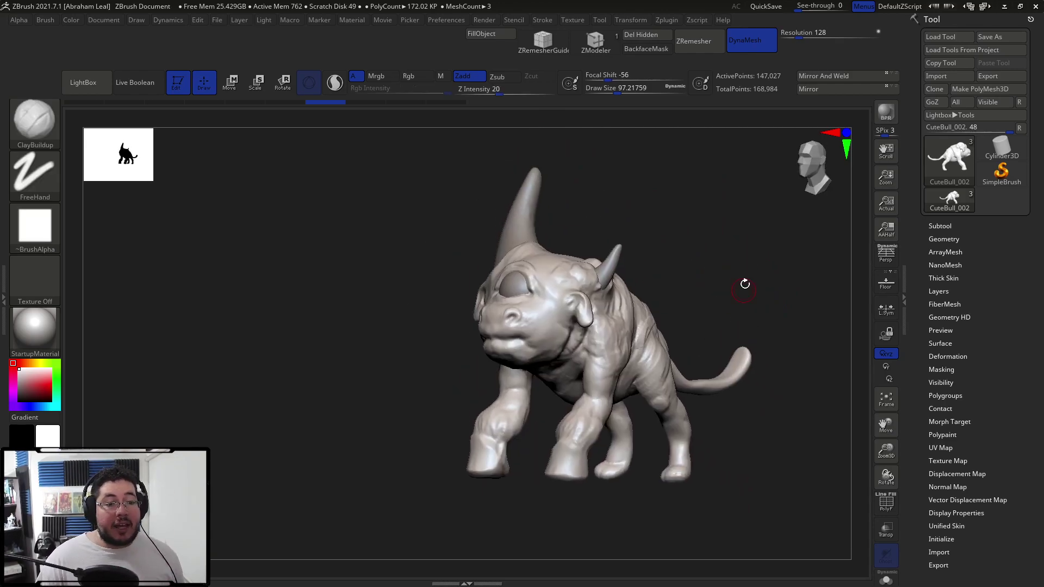
key("alt+Tab")
key("Tab")
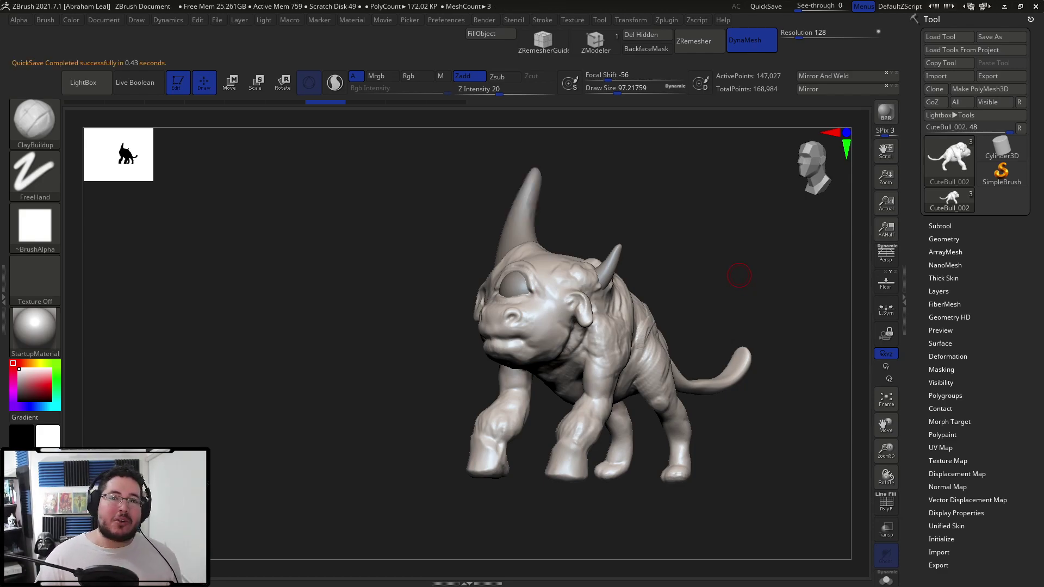
left_click_drag(795, 325, 759, 319)
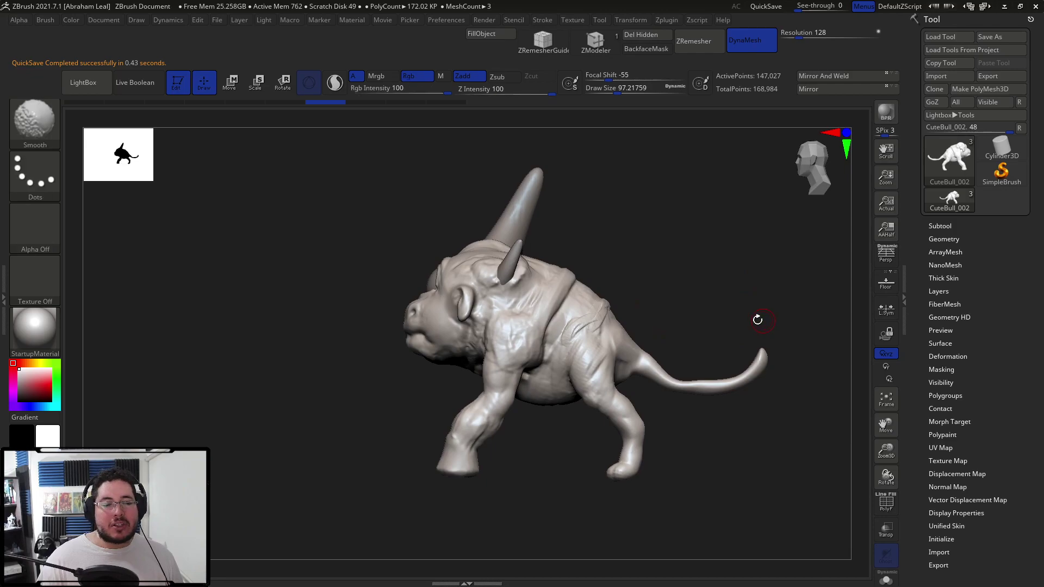
left_click_drag(783, 268, 750, 288)
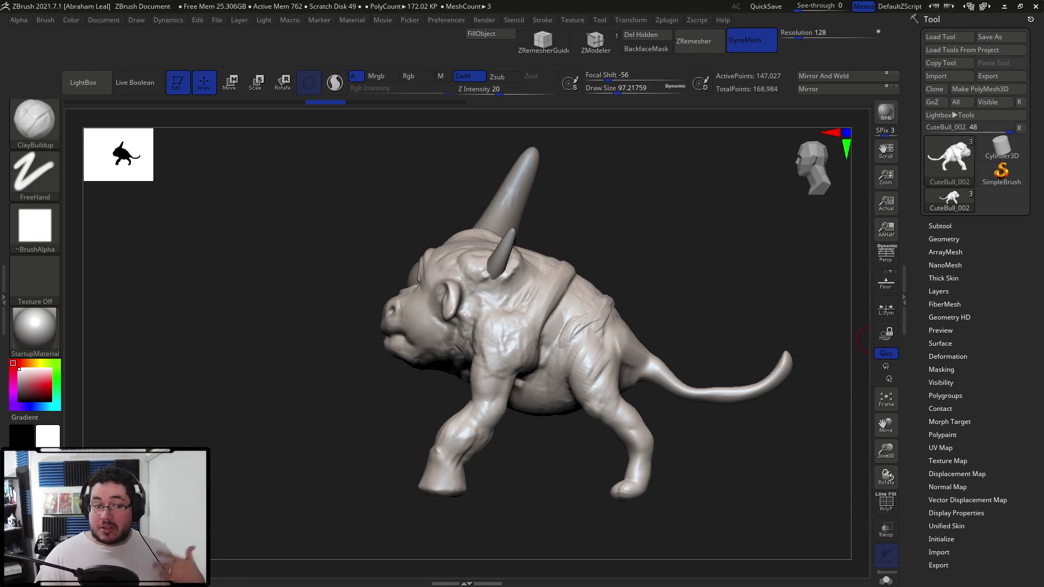
left_click_drag(745, 442, 789, 435)
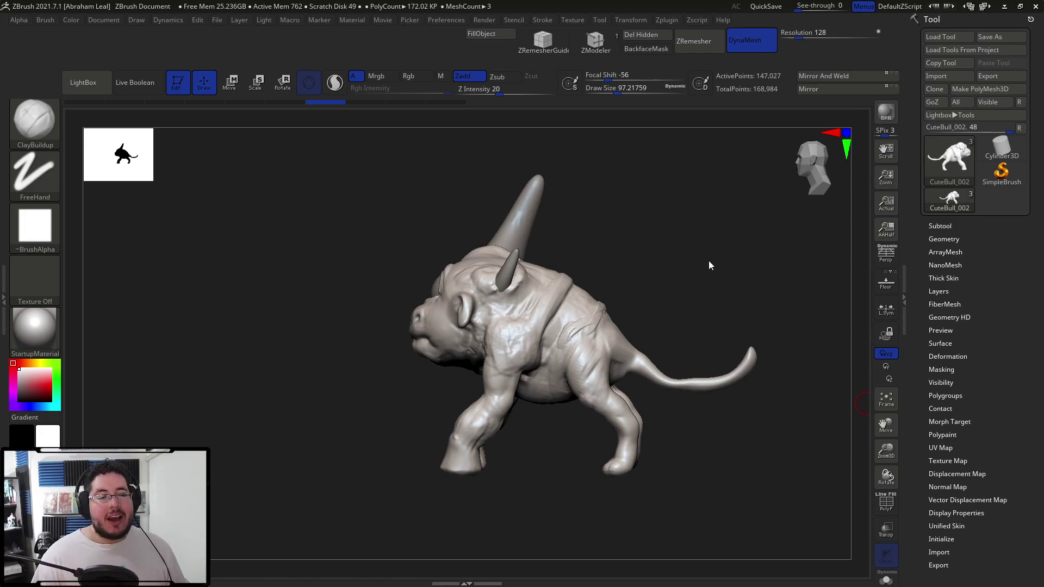
left_click_drag(709, 265, 729, 272)
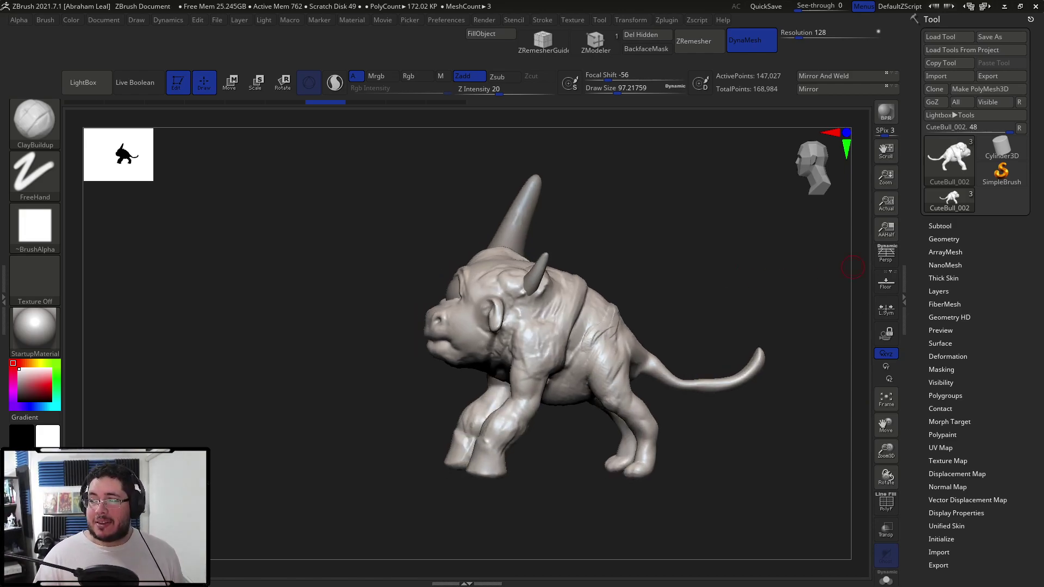
mouse_move(701, 275)
left_mouse_down()
mouse_move(710, 268)
mouse_move(712, 278)
left_mouse_up()
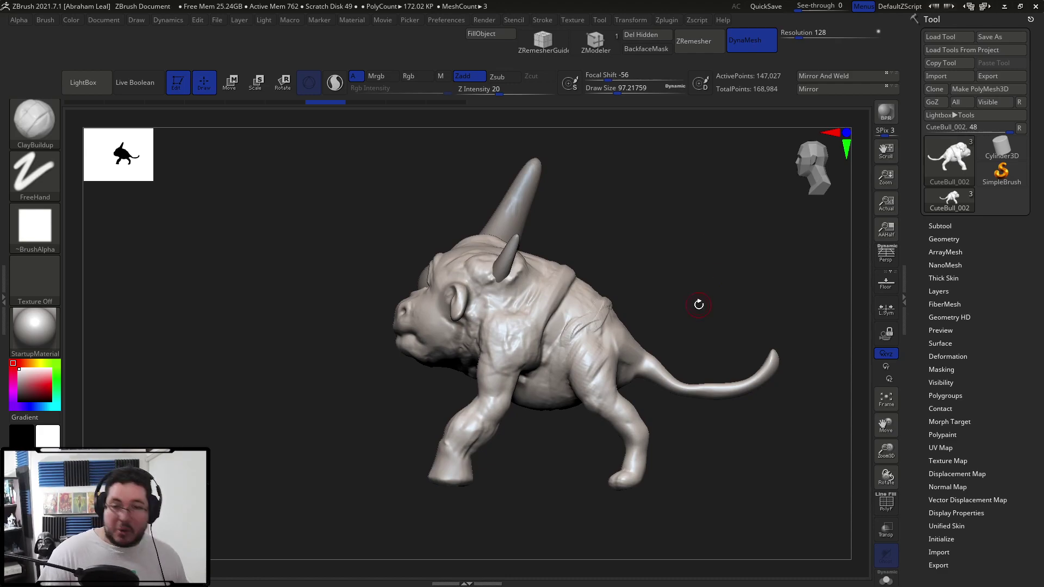
left_click_drag(671, 263, 673, 179)
left_click_drag(696, 223, 594, 399)
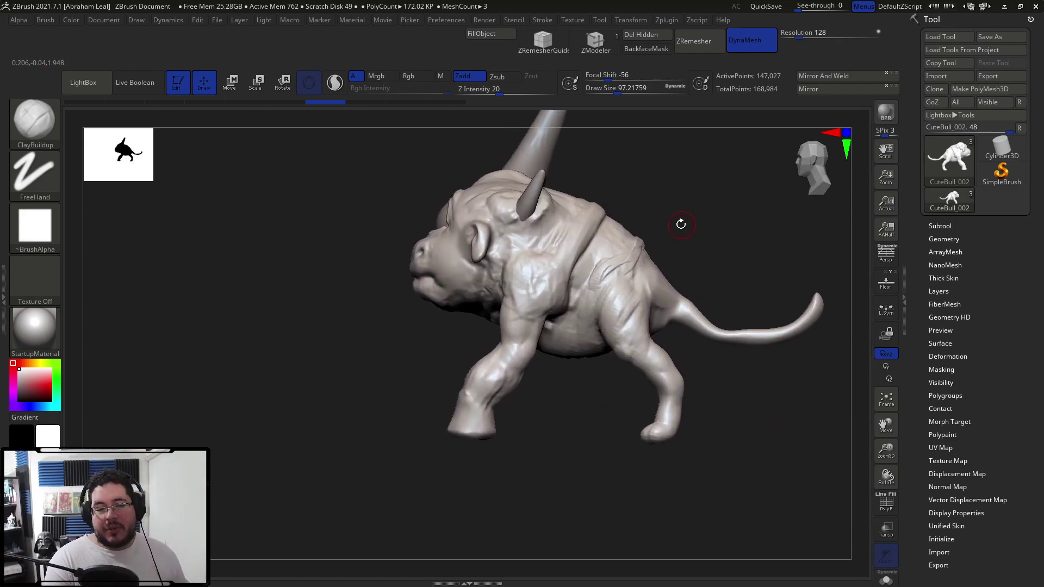
left_click_drag(684, 200, 626, 207)
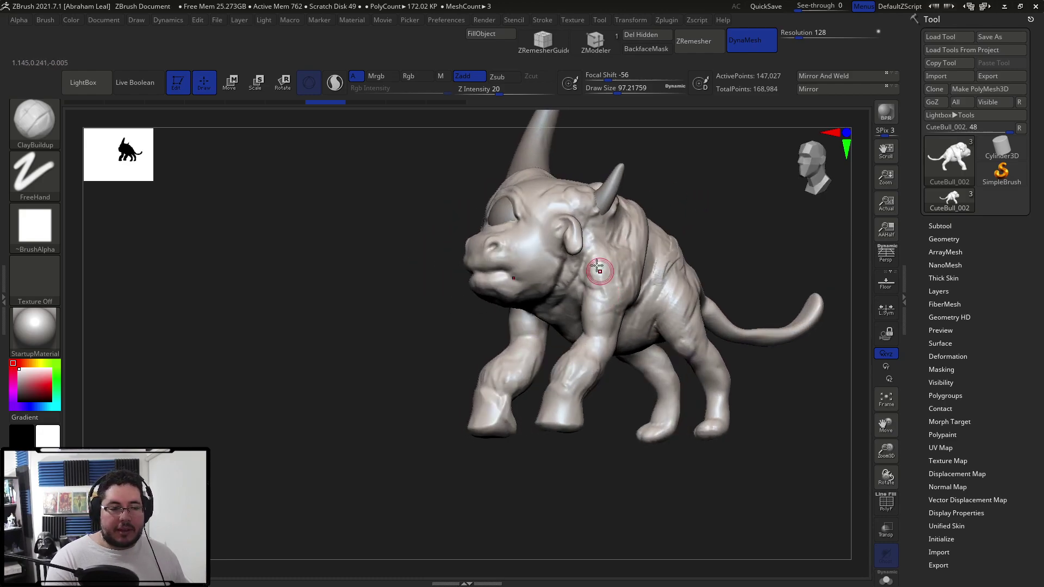
Step: With the ClayBuildup brush at draw size about 101, sculpt a raised plate edge across the bull's shoulder and flank
key("b")
key("c")
key("b")
left_click_drag(680, 184, 636, 190)
key("space")
left_click_drag(604, 268, 612, 267)
left_click_drag(674, 212, 631, 217)
left_click_drag(565, 303, 620, 272)
left_click_drag(657, 228, 670, 230)
left_click_drag(607, 276, 664, 228)
left_click_drag(709, 184, 688, 209)
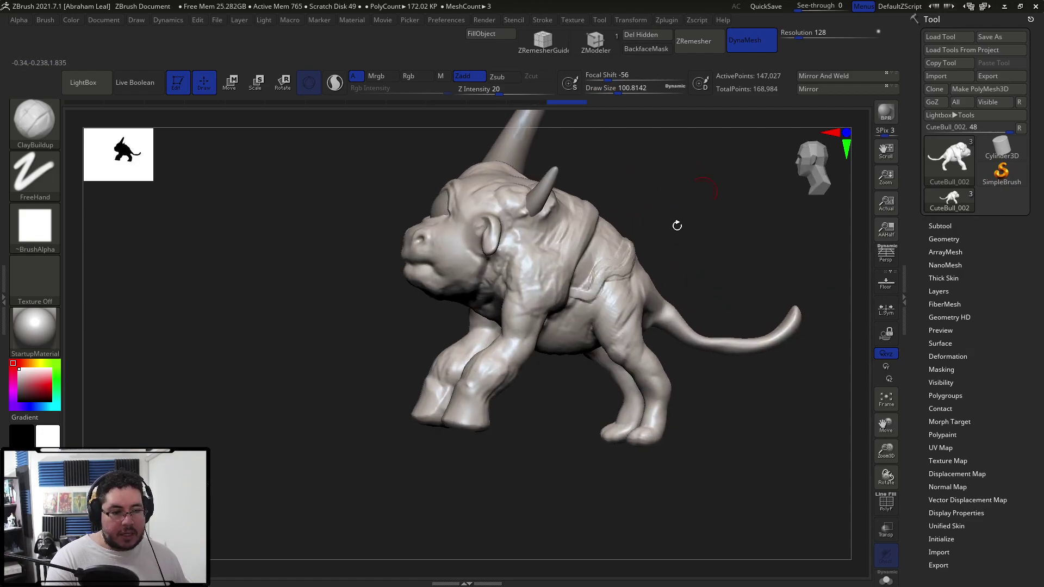
Step: Build up the raised plate outline around the hip and upper hind leg
mouse_move(592, 304)
left_mouse_down()
mouse_move(597, 327)
mouse_move(628, 331)
left_mouse_up()
left_click_drag(673, 255, 701, 250)
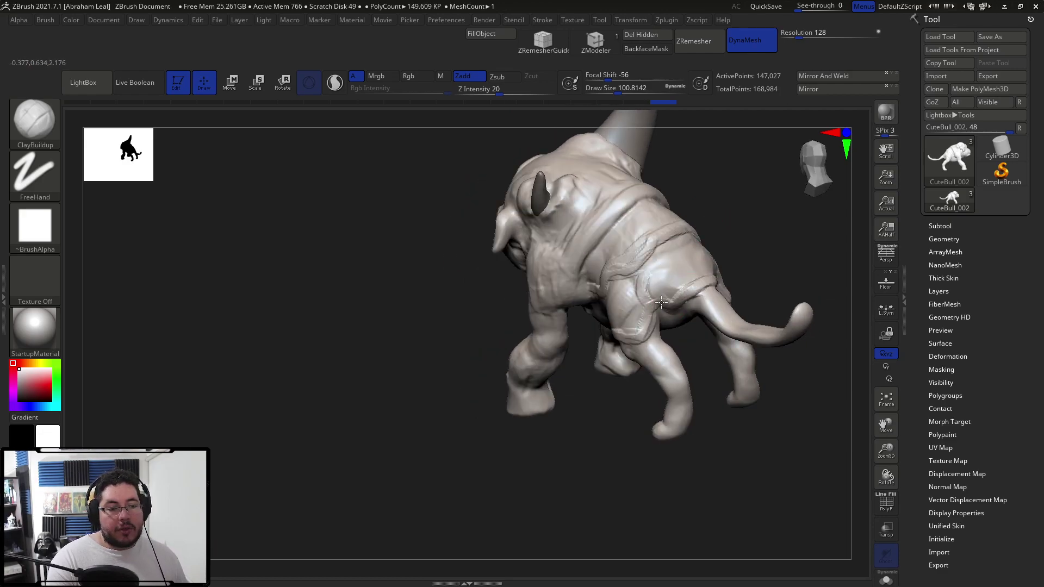
mouse_move(637, 288)
left_mouse_down()
mouse_move(676, 158)
mouse_move(530, 260)
mouse_move(567, 284)
left_mouse_up()
mouse_move(674, 233)
left_mouse_down()
mouse_move(571, 287)
mouse_move(599, 238)
left_mouse_up()
Step: Set the draw size to about 192 and build up the shoulder plate behind the small horn with clay strokes
key("space")
left_click_drag(571, 285, 580, 285)
mouse_move(577, 220)
left_mouse_down()
mouse_move(546, 247)
mouse_move(570, 238)
left_mouse_up()
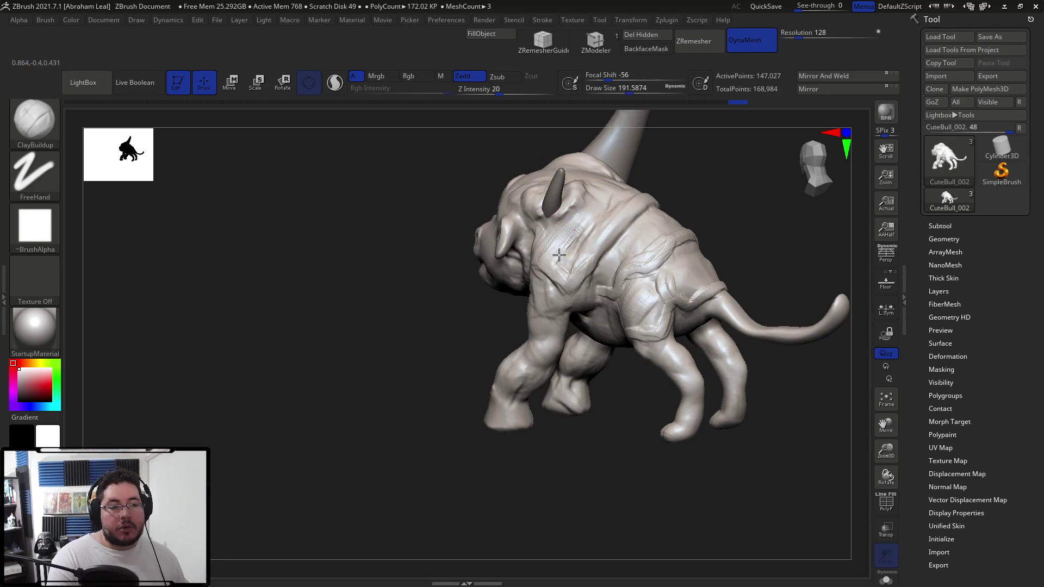
right_click_drag(595, 233, 596, 217)
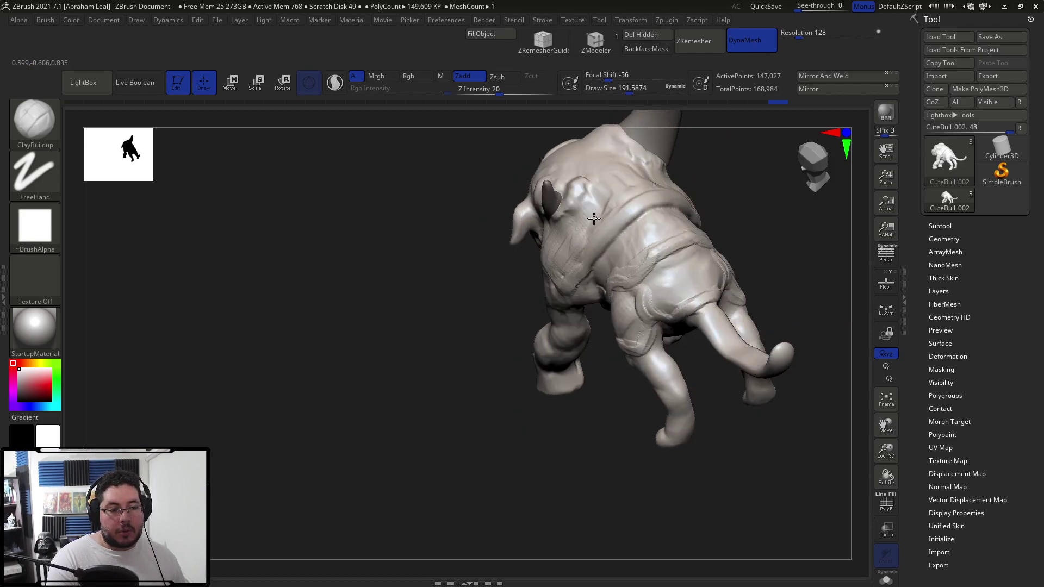
right_click_drag(710, 168, 686, 253)
right_click(558, 238)
Step: Set the draw size to about 154 and add clay strokes on top of the head near the large horn
key("space")
left_click_drag(555, 212, 545, 226)
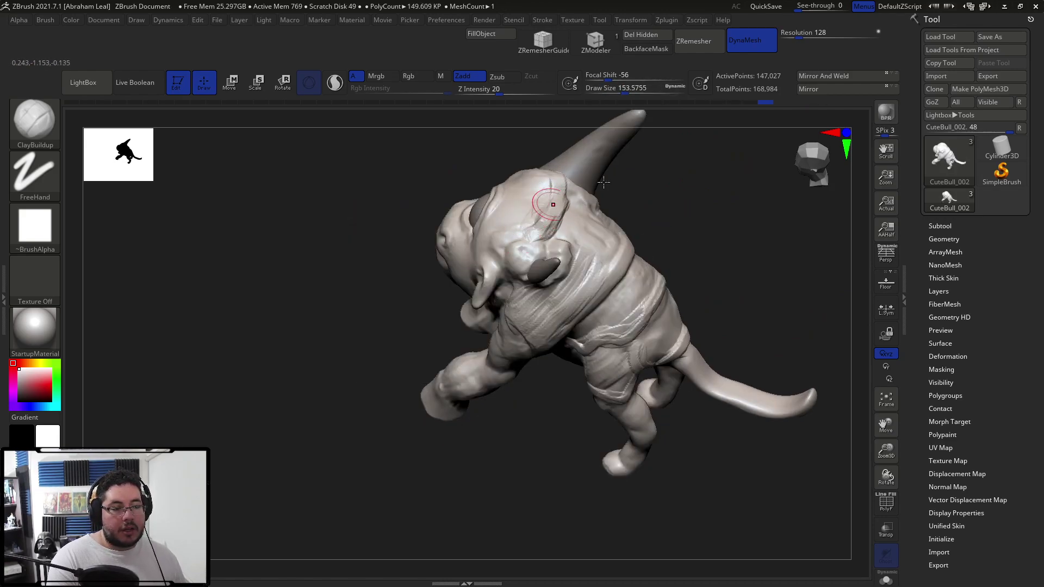
right_click_drag(583, 190, 670, 167)
right_click_drag(622, 195, 631, 242)
key("space")
left_click_drag(561, 198, 553, 198)
right_click_drag(578, 170, 543, 174)
left_click_drag(493, 189, 498, 196)
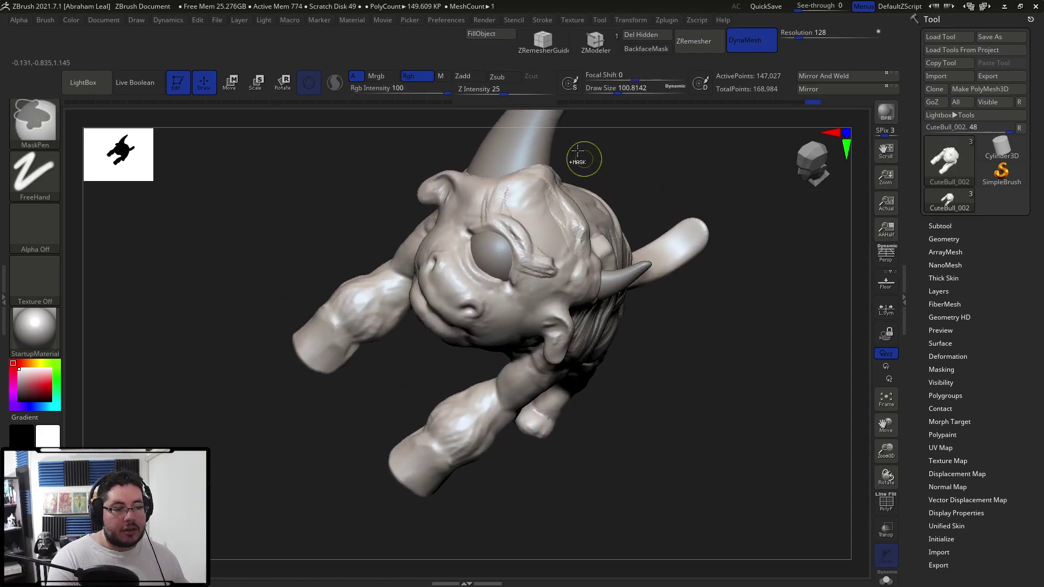
left_click_drag(631, 153, 585, 224)
key("ctrl+z")
key("ctrl+z")
Step: Set the draw size to about 158 and build up clay on top of the head between the horns
key("space")
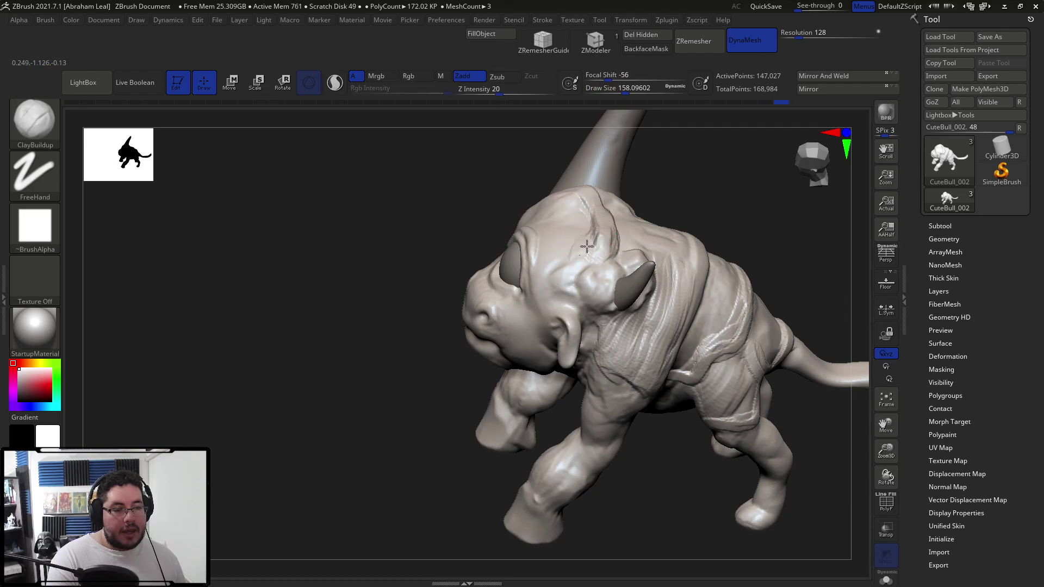
left_click_drag(666, 155, 633, 188)
left_click_drag(710, 211, 753, 214)
Step: Reduce the draw size to about 108 and sculpt a raised cuff around the upper front leg below the shoulder plate
key("space")
left_click_drag(580, 294, 577, 294)
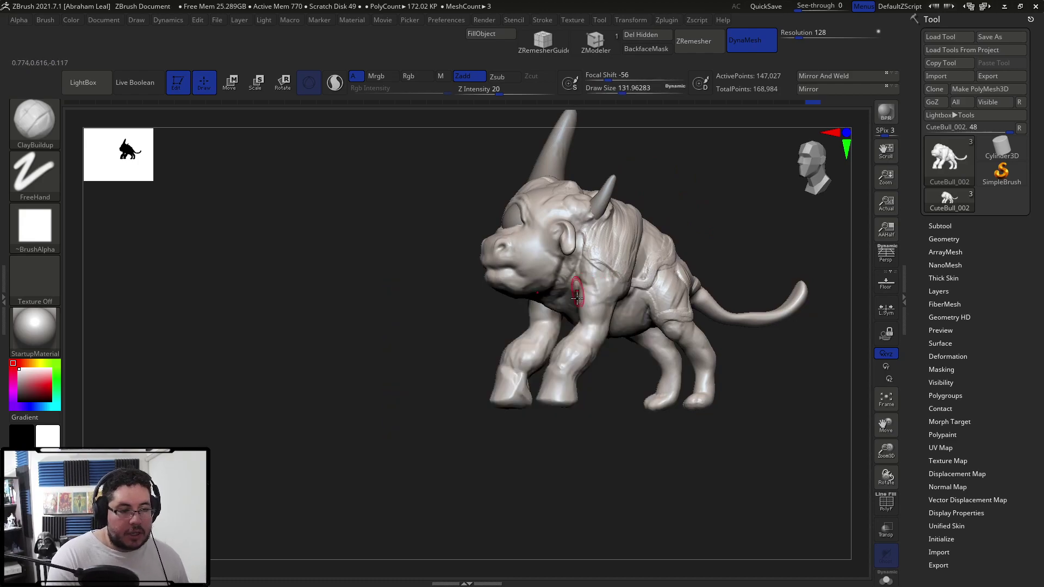
left_click_drag(619, 356, 597, 346)
key("space")
left_click_drag(586, 300, 582, 300)
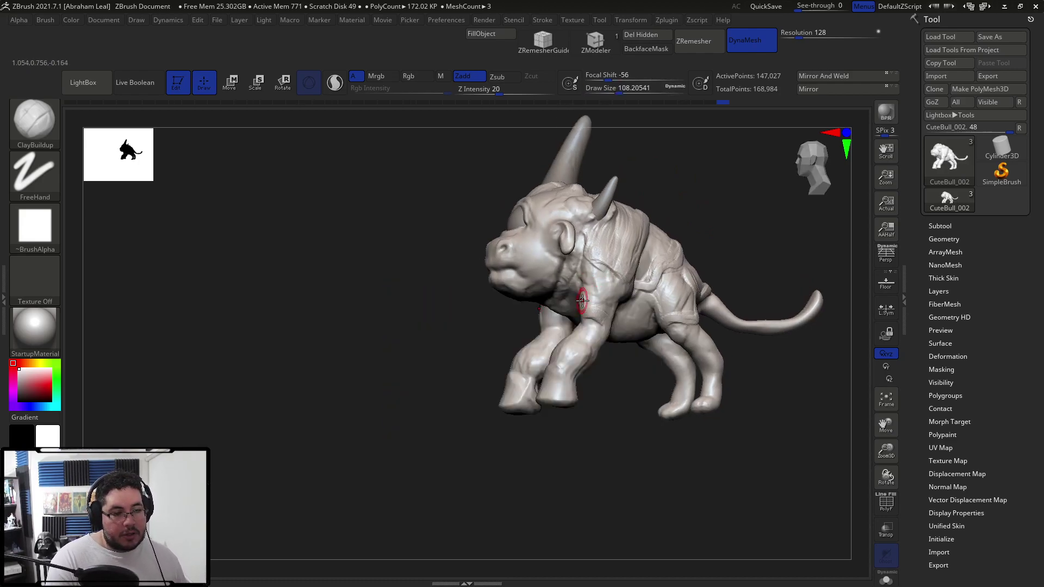
right_click_drag(585, 317, 597, 327)
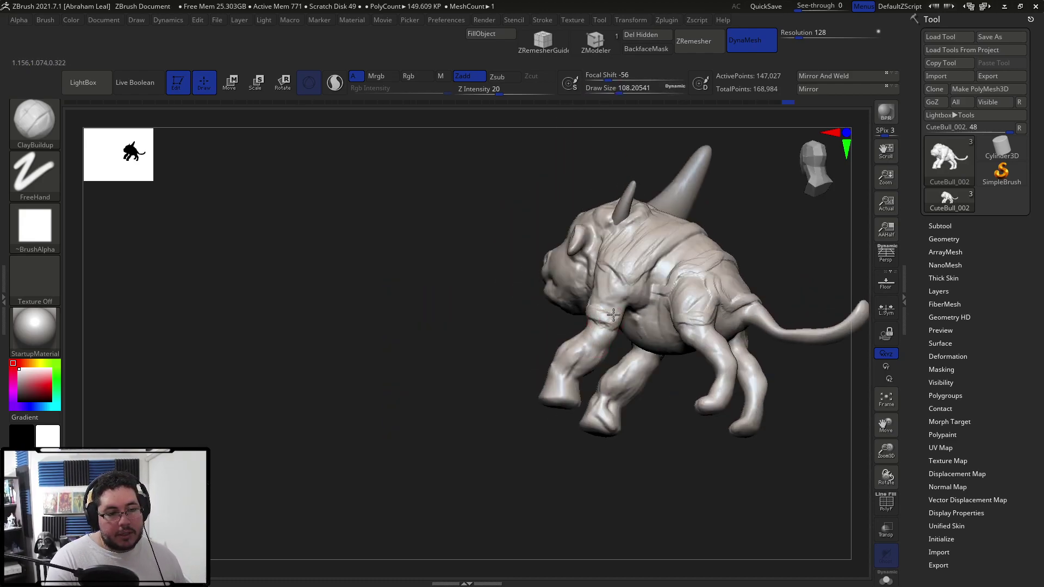
right_click_drag(562, 322, 631, 271)
right_click_drag(710, 187, 635, 279)
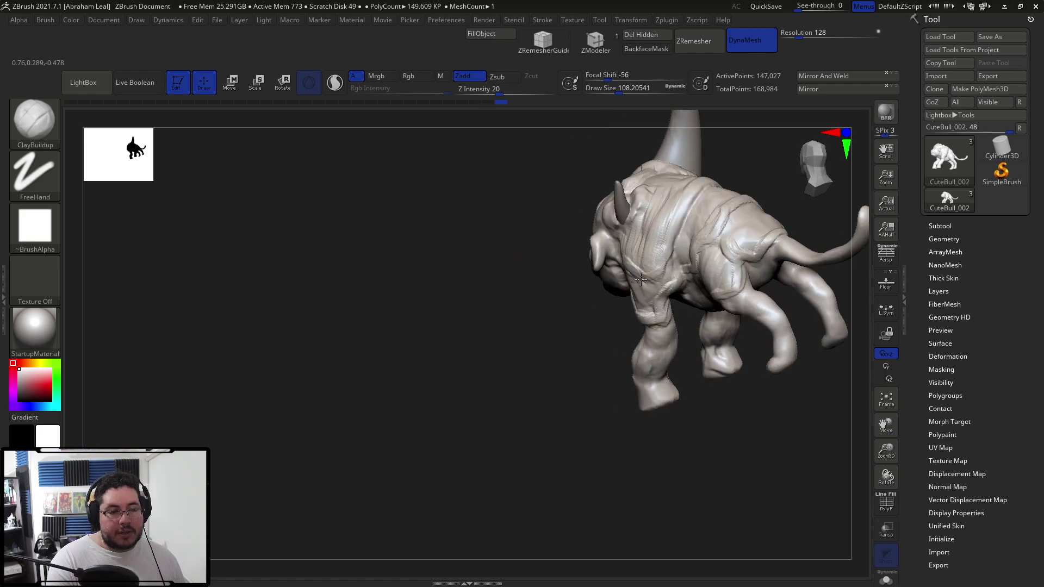
Step: Refine the chest and shoulder plate with clay strokes, using a draw size of about 182 on the shoulder
right_click_drag(700, 375, 459, 398)
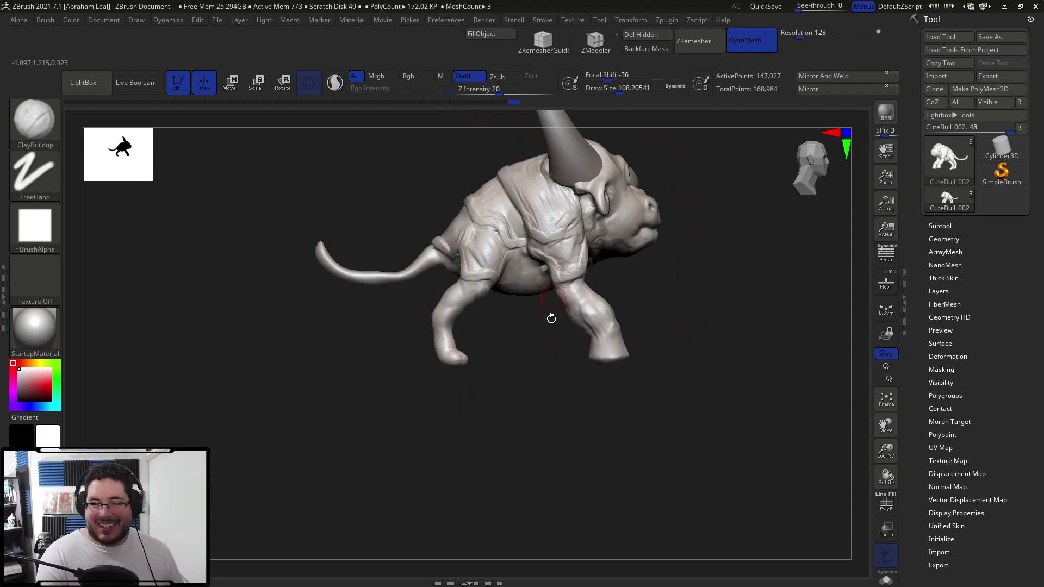
right_click_drag(538, 398, 621, 242)
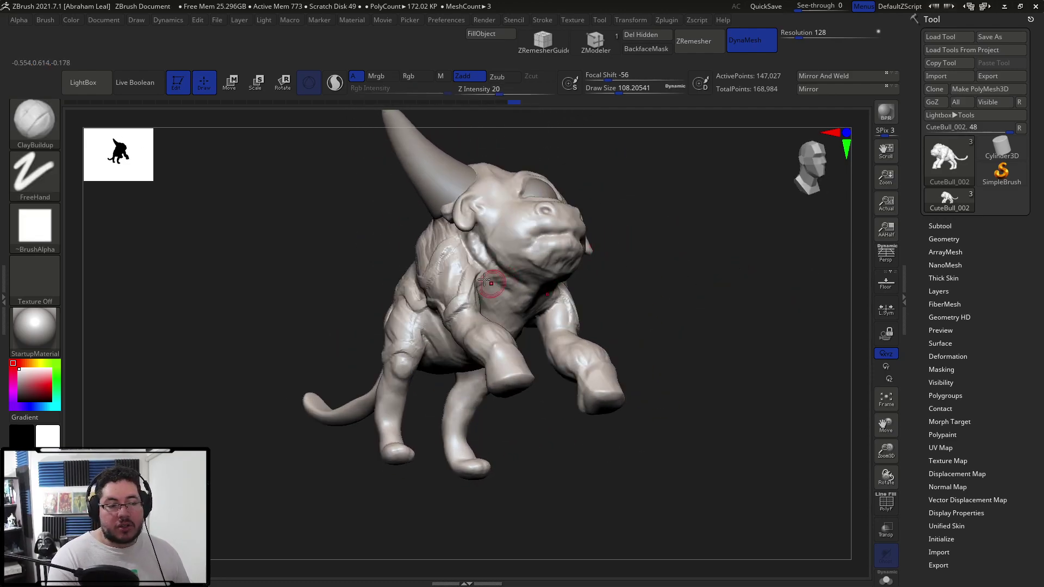
mouse_move(583, 271)
right_mouse_down()
mouse_move(670, 235)
mouse_move(612, 192)
mouse_move(627, 212)
mouse_move(540, 204)
right_mouse_up()
right_click_drag(510, 279, 513, 269)
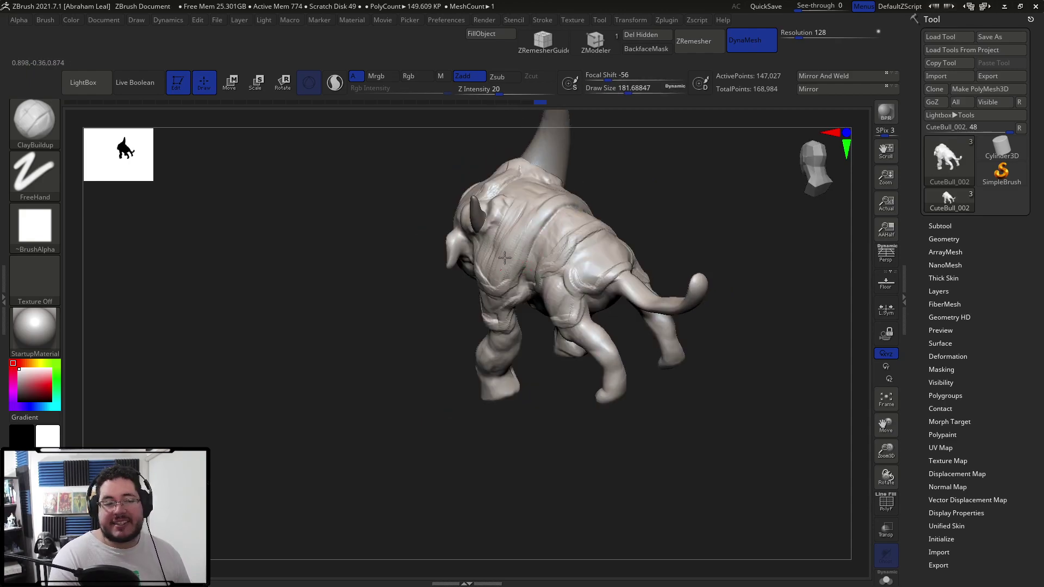
right_click_drag(632, 186, 552, 324)
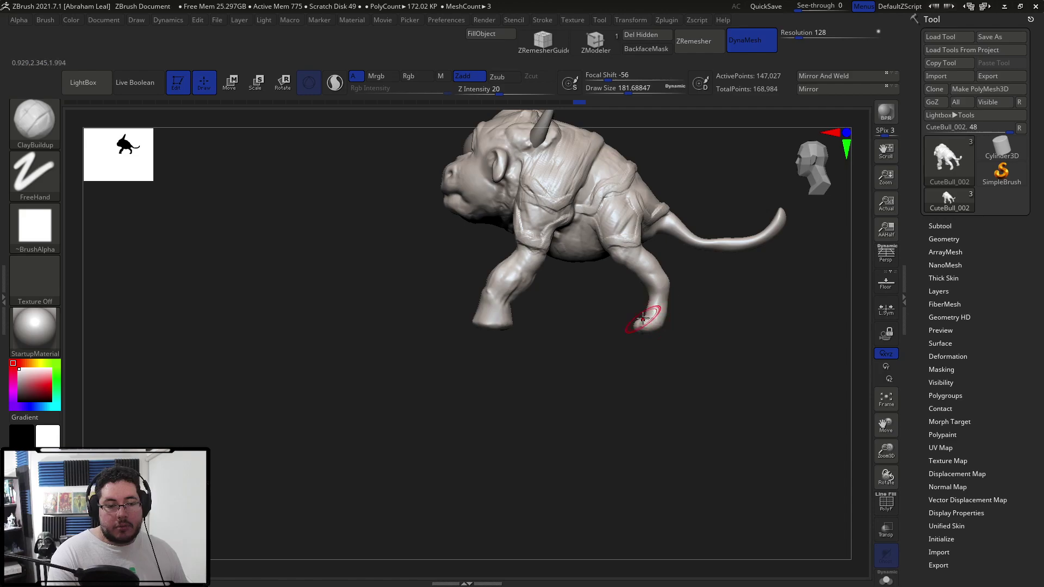
right_click_drag(672, 310, 719, 326)
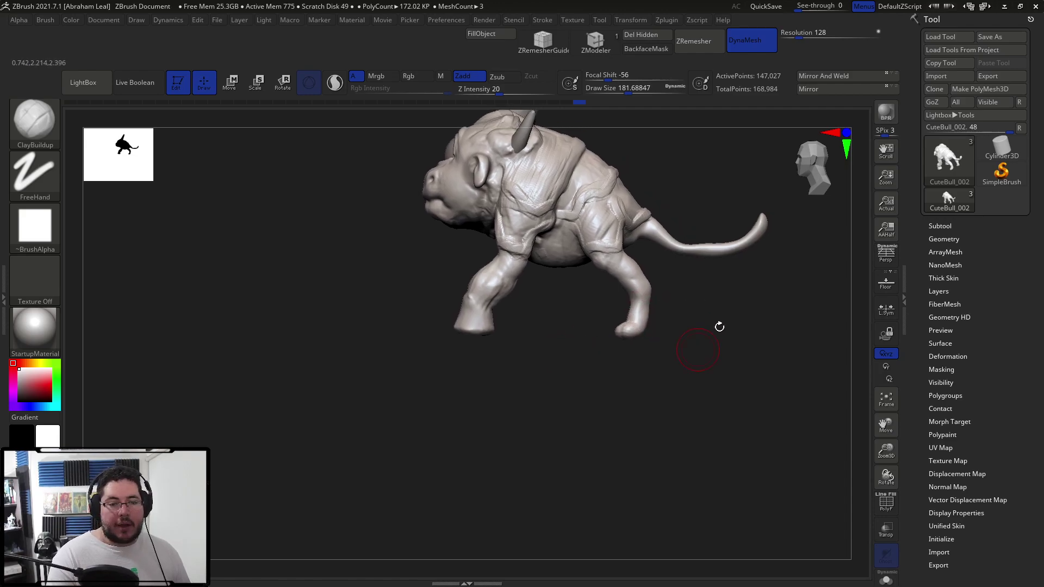
Step: Duplicate the CuteBull_002 subtool and show the copy on its own with Solo
left_click(941, 225)
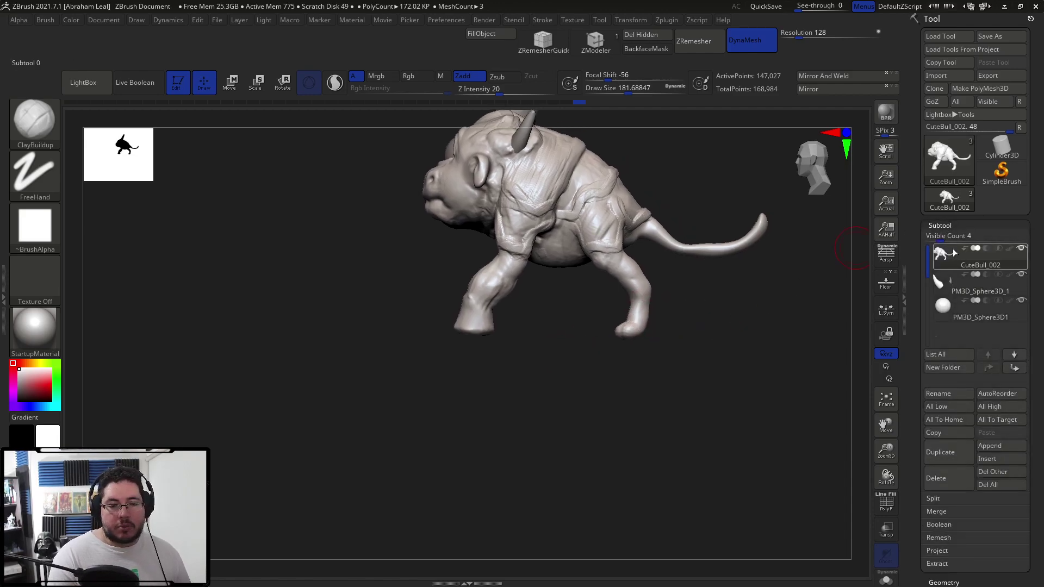
left_click(940, 453)
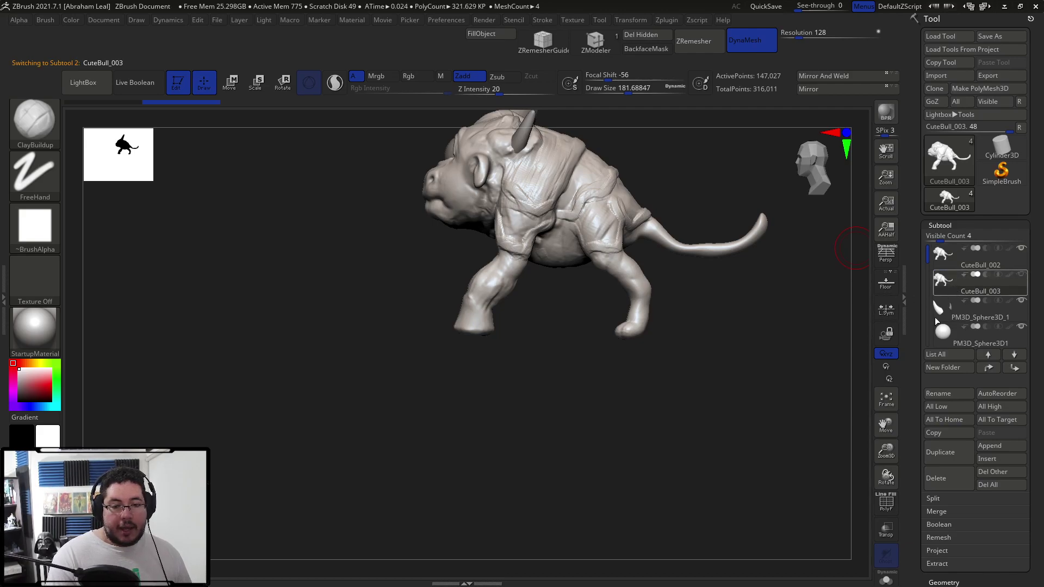
left_click(877, 578)
Step: Isolate the lower front legs of the duplicate with SelectLasso and delete the rest of its mesh
left_click_drag(507, 401, 415, 272, "ctrl+shift")
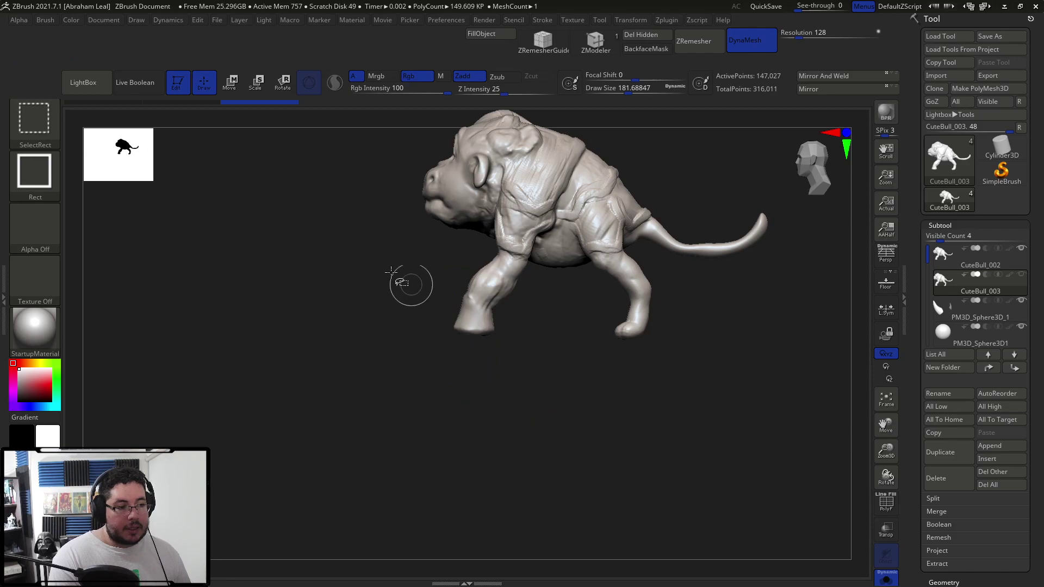
left_click(35, 119)
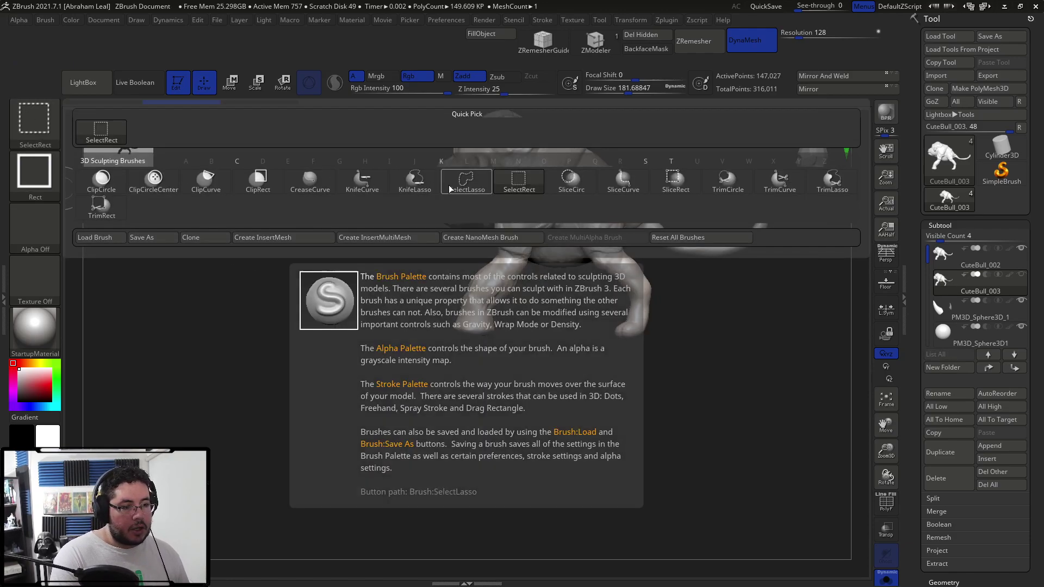
left_click(467, 180)
mouse_move(454, 385)
left_mouse_down("ctrl+shift")
mouse_move(501, 272)
mouse_move(517, 380)
left_mouse_up("ctrl+shift")
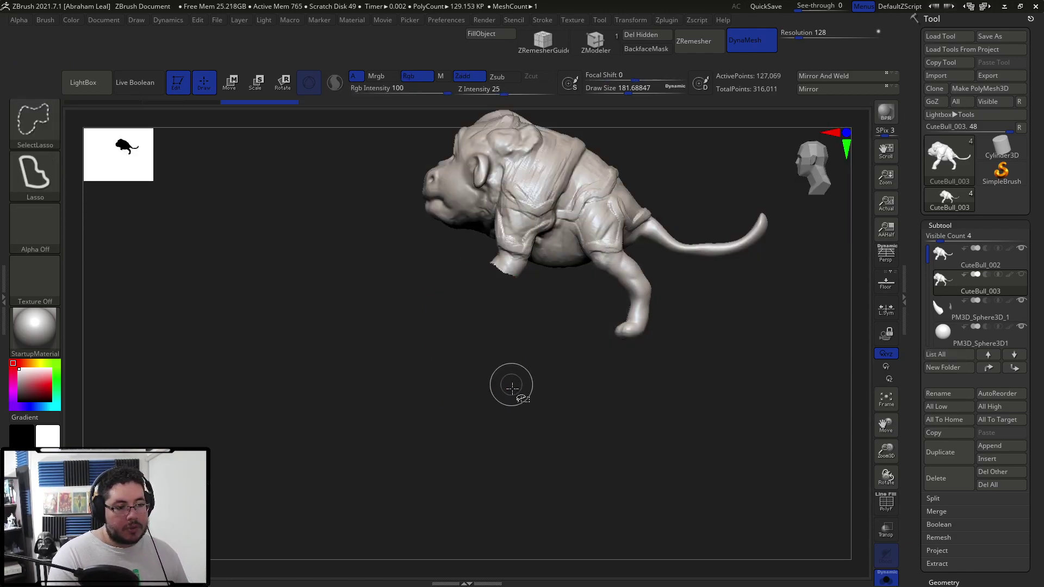
left_click(753, 313, "ctrl+shift")
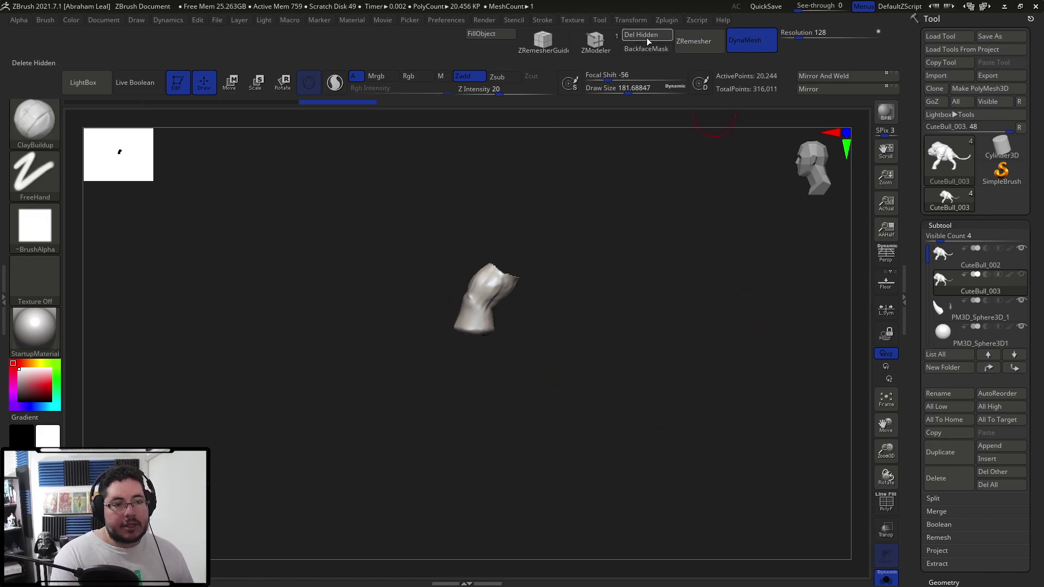
left_click(647, 36)
left_click(643, 365, "ctrl")
left_click_drag(643, 366, 657, 405)
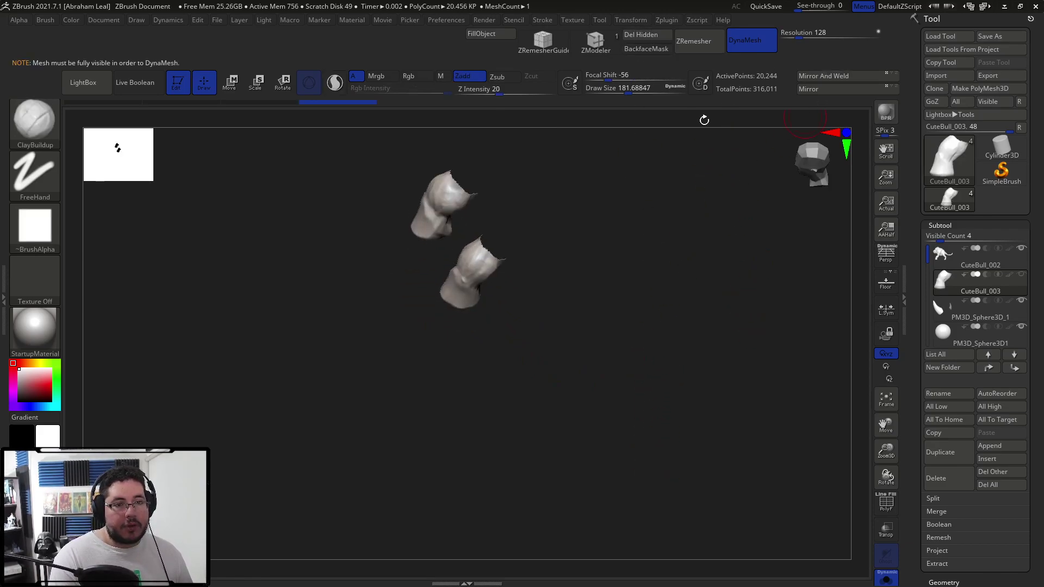
Step: Restore the duplicated body, isolate only its lower front legs and hooves with SelectLasso, and delete the hidden mesh
left_click(690, 347, "ctrl+shift")
left_click_drag(675, 355, 703, 315)
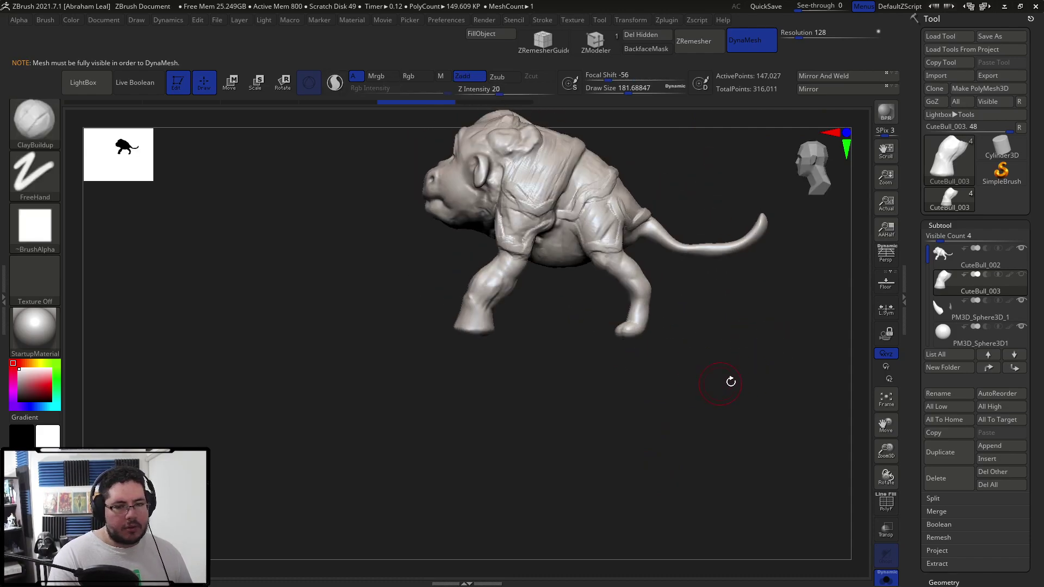
left_click_drag(726, 383, 800, 328)
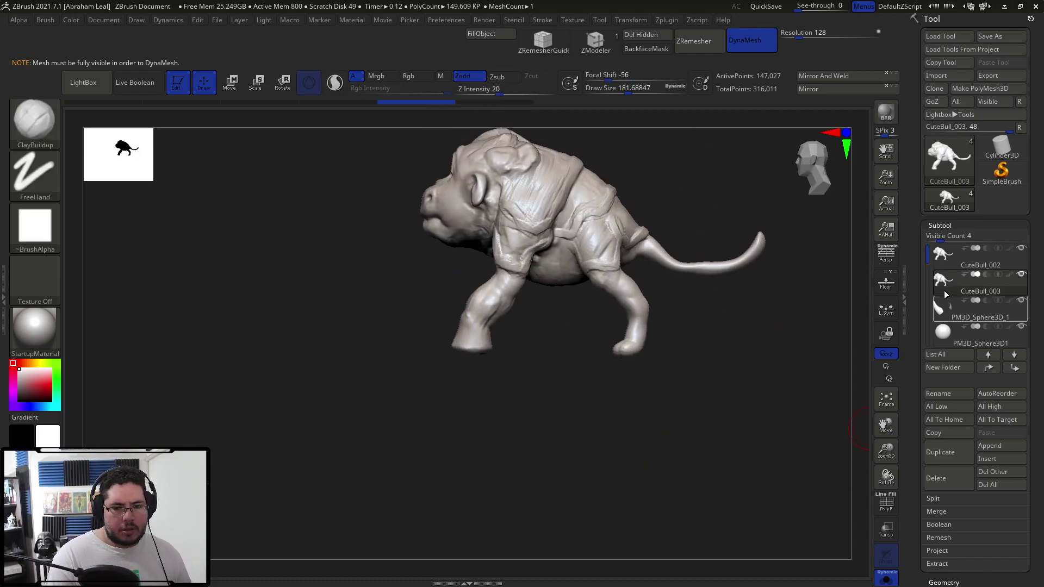
mouse_move(496, 321)
left_mouse_down("ctrl+shift")
mouse_move(508, 403)
mouse_move(413, 413)
mouse_move(489, 304)
left_mouse_up("ctrl+shift")
left_click_drag(579, 462, 610, 328, "ctrl+shift")
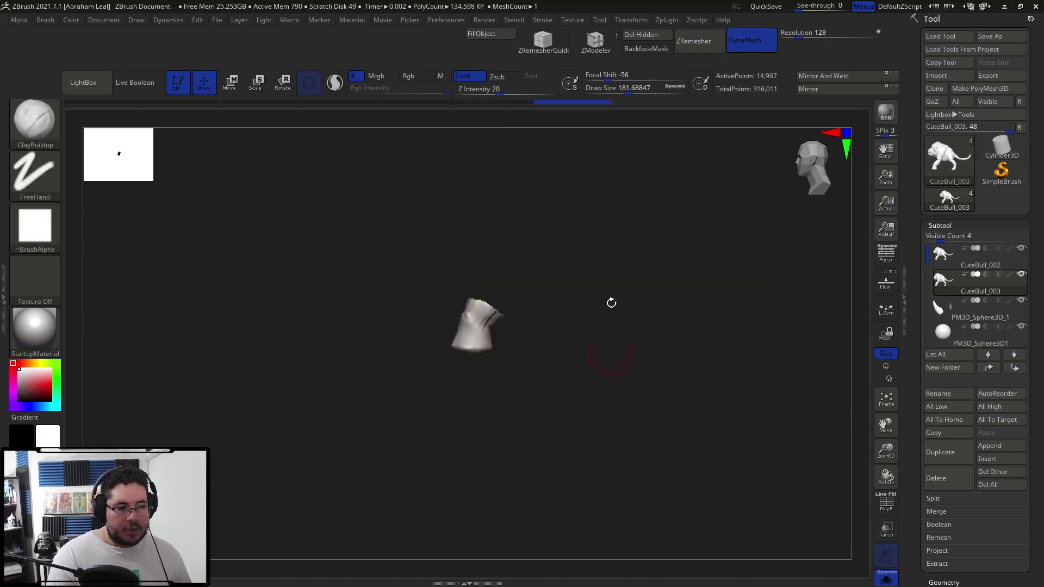
left_click(659, 36)
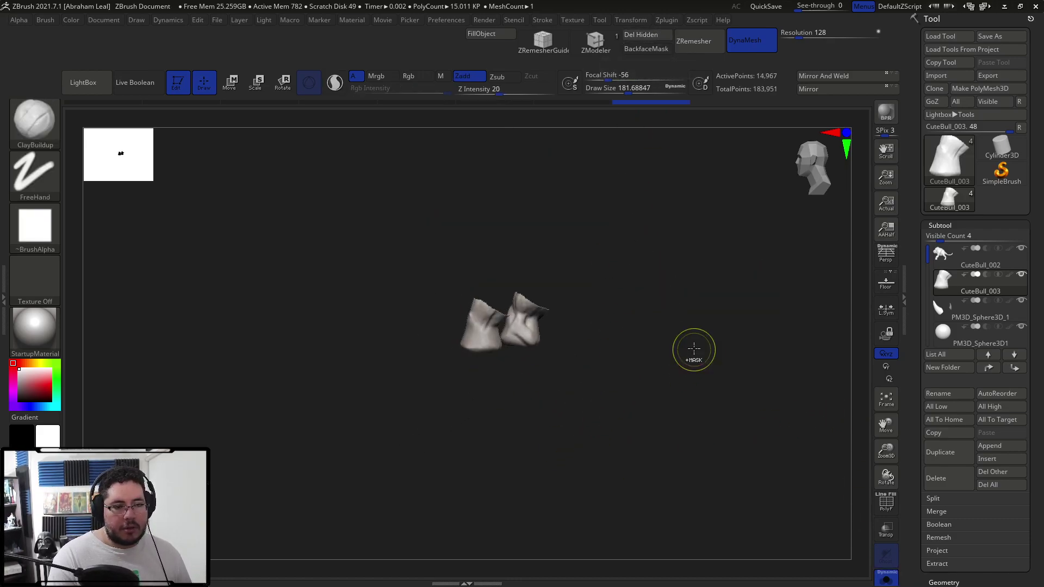
Step: Remesh the cut leg pieces with DynaMesh and turn off Solo to show all the subtools
left_click_drag(682, 400, 544, 289)
left_click_drag(621, 352, 561, 340, "shift")
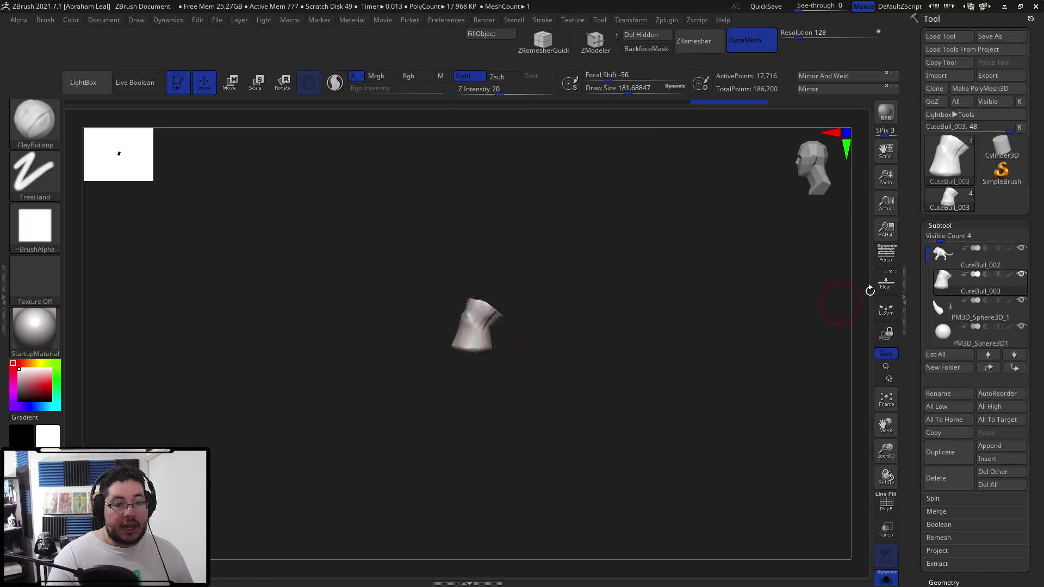
left_click(952, 267)
left_click(881, 581)
Step: Move the duplicated leg pieces back along the body with the gizmo and align them sideways over the hind feet
left_click_drag(771, 463, 600, 436, "alt")
key("w")
left_click(496, 127)
left_click_drag(415, 213, 588, 266, "alt")
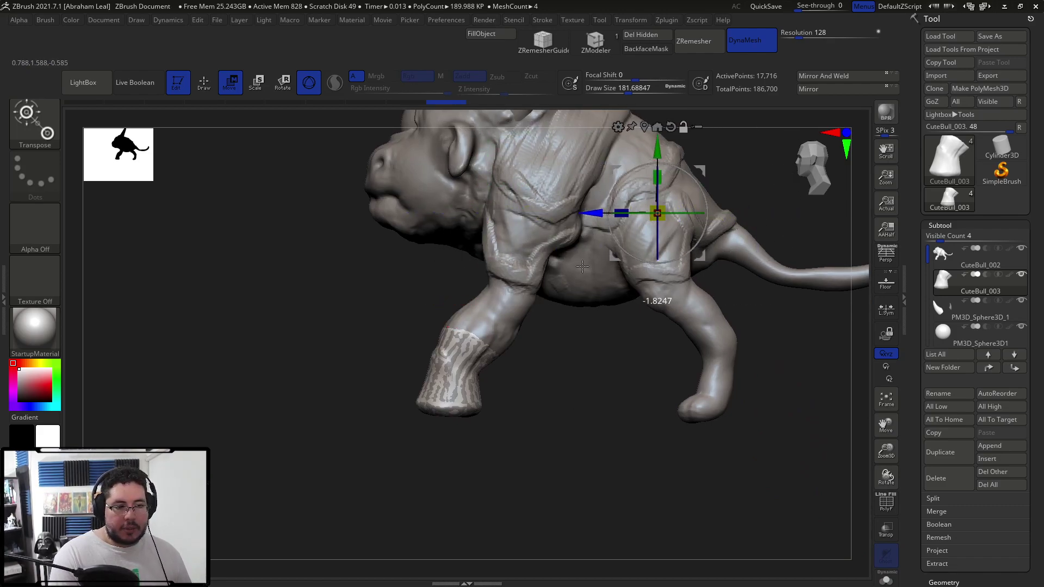
key("ctrl+z")
left_click_drag(419, 213, 672, 213)
left_click_drag(809, 370, 553, 326)
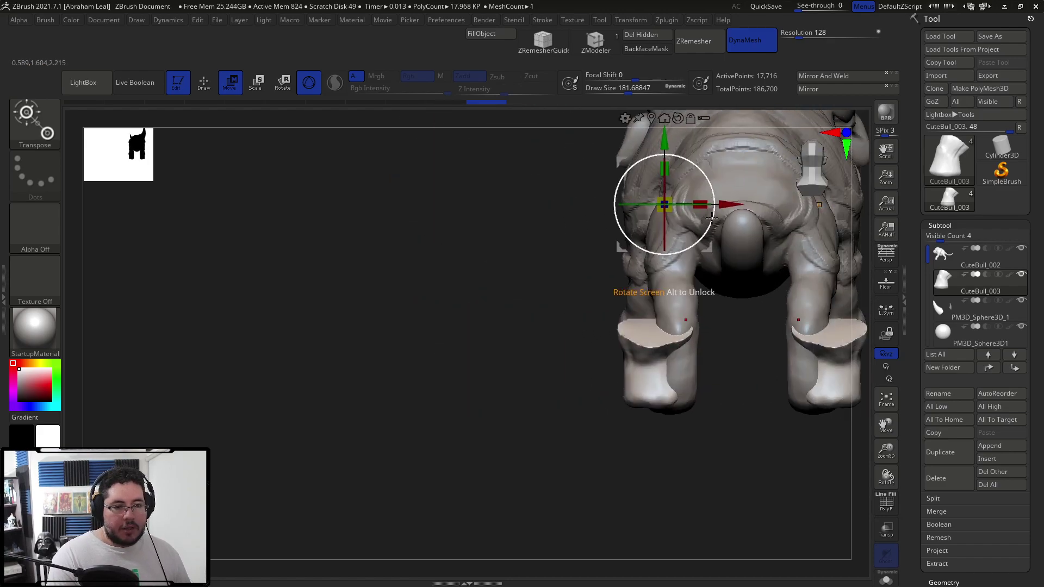
mouse_move(729, 205)
left_mouse_down()
mouse_move(721, 205)
mouse_move(748, 205)
left_mouse_up()
left_click_drag(457, 333, 719, 244)
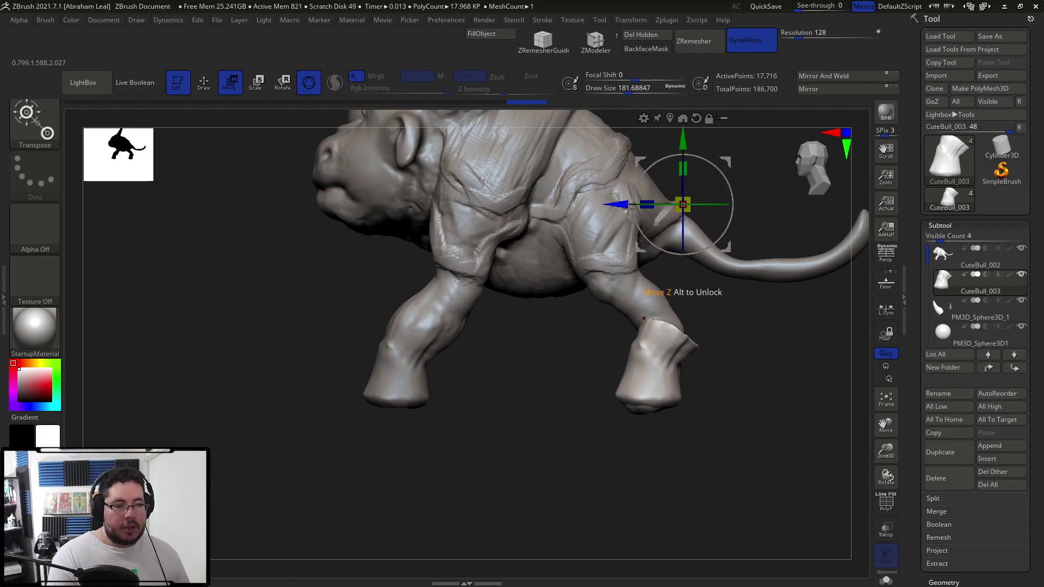
Step: Trim the open rims and sides of the hind leg pieces with TrimDynamic at a draw size of about 128
key("q")
left_click_drag(728, 356, 677, 394, "alt")
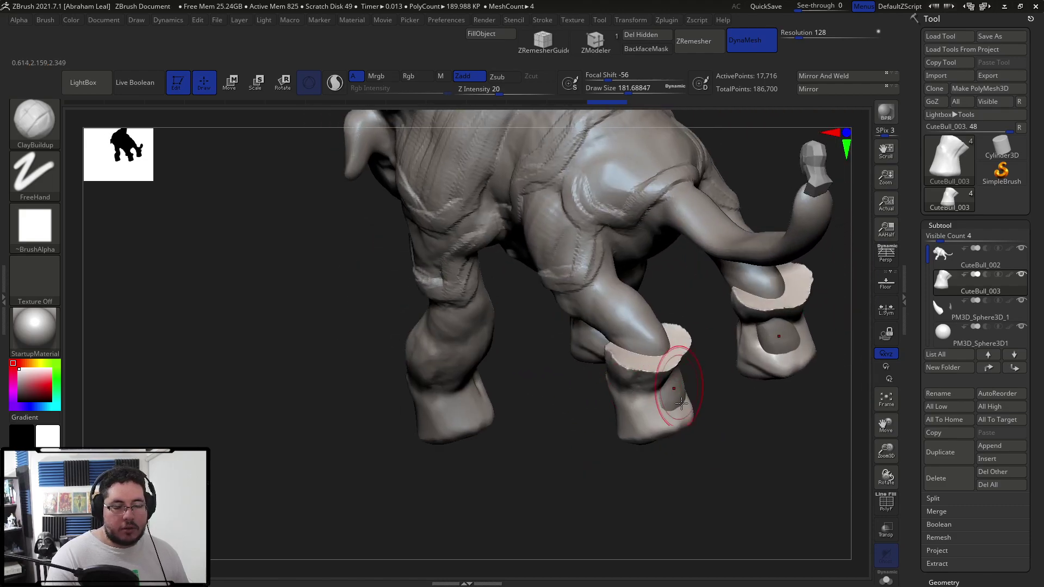
key("b")
key("t")
key("d")
key("space")
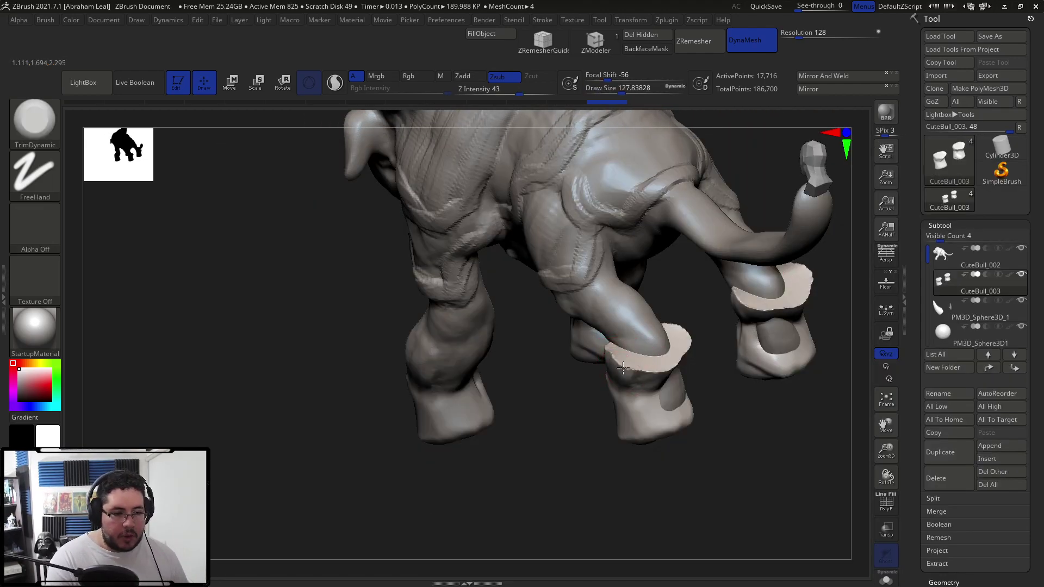
mouse_move(619, 382)
left_mouse_down()
mouse_move(615, 356)
mouse_move(670, 363)
mouse_move(649, 369)
mouse_move(683, 346)
mouse_move(656, 369)
left_mouse_up()
left_click_drag(522, 403, 669, 397)
left_click_drag(637, 362, 674, 374)
left_click_drag(716, 399, 653, 392)
mouse_move(682, 370)
left_mouse_down()
mouse_move(692, 372)
mouse_move(651, 348)
mouse_move(642, 366)
left_mouse_up()
Step: Increase the draw size to about 177 and flatten the surfaces of the hind leg pieces into broad planes
key("s")
left_click_drag(641, 362, 648, 363)
mouse_move(645, 365)
left_mouse_down()
mouse_move(634, 345)
mouse_move(647, 363)
left_mouse_up()
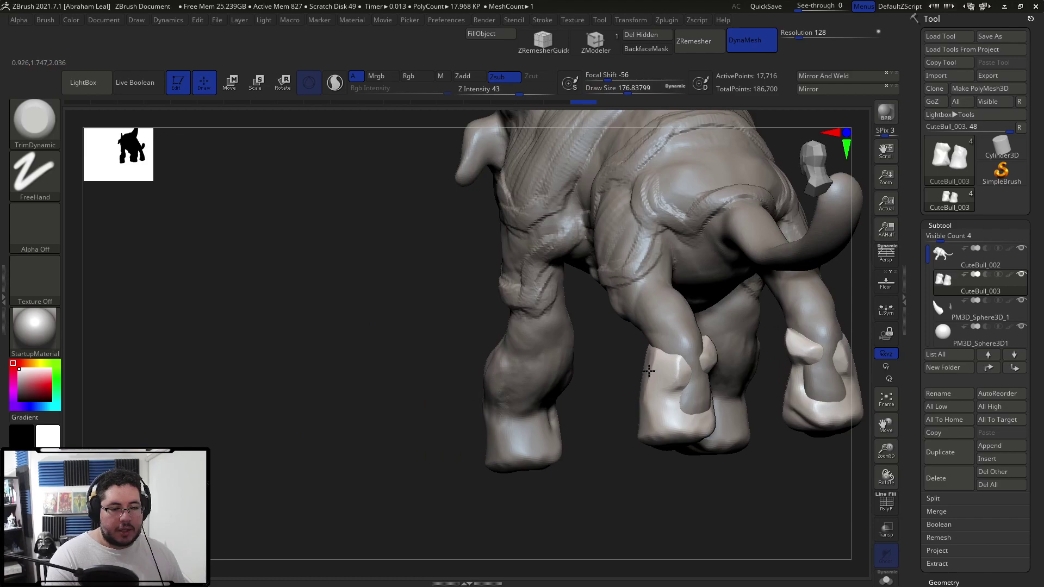
left_click_drag(632, 416, 675, 360)
mouse_move(786, 372)
left_mouse_down()
mouse_move(722, 386)
mouse_move(734, 398)
mouse_move(652, 381)
left_mouse_up()
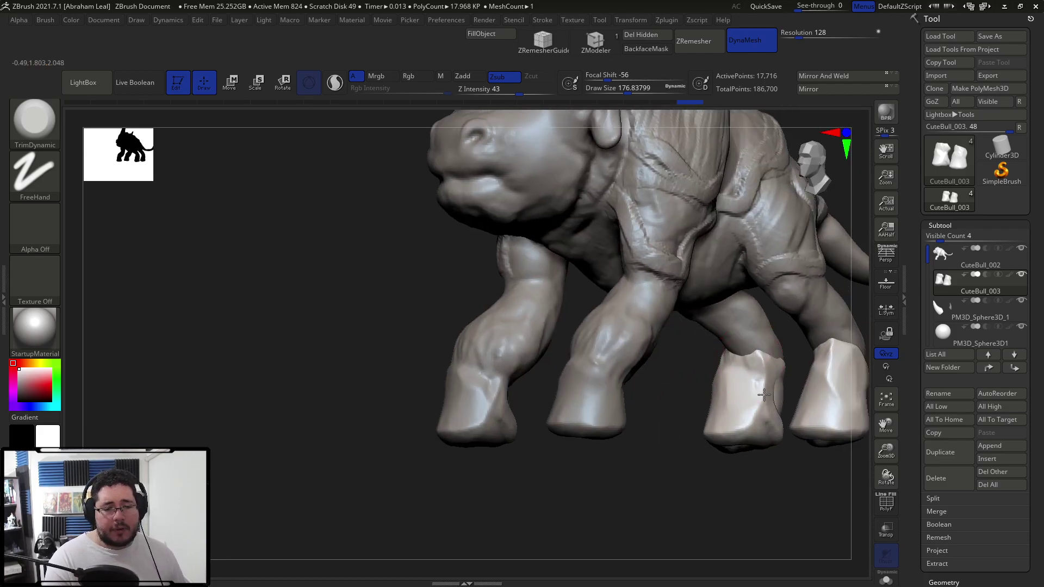
left_click_drag(730, 480, 758, 469)
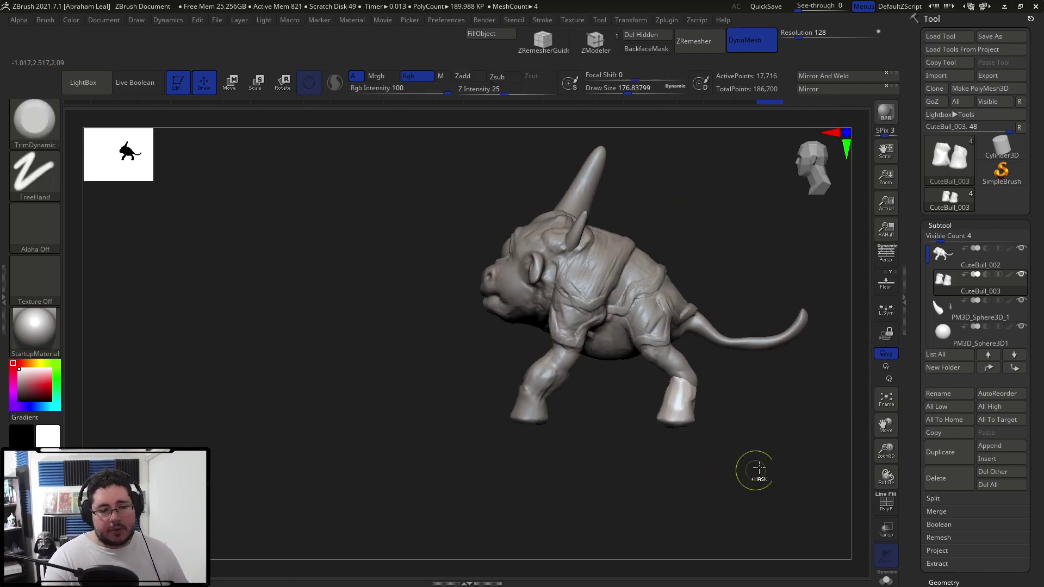
Step: Select the CuteBull_002 body, merge it down with the hind leg pieces and remesh the combined mesh with DynaMesh
left_click(777, 356, "alt")
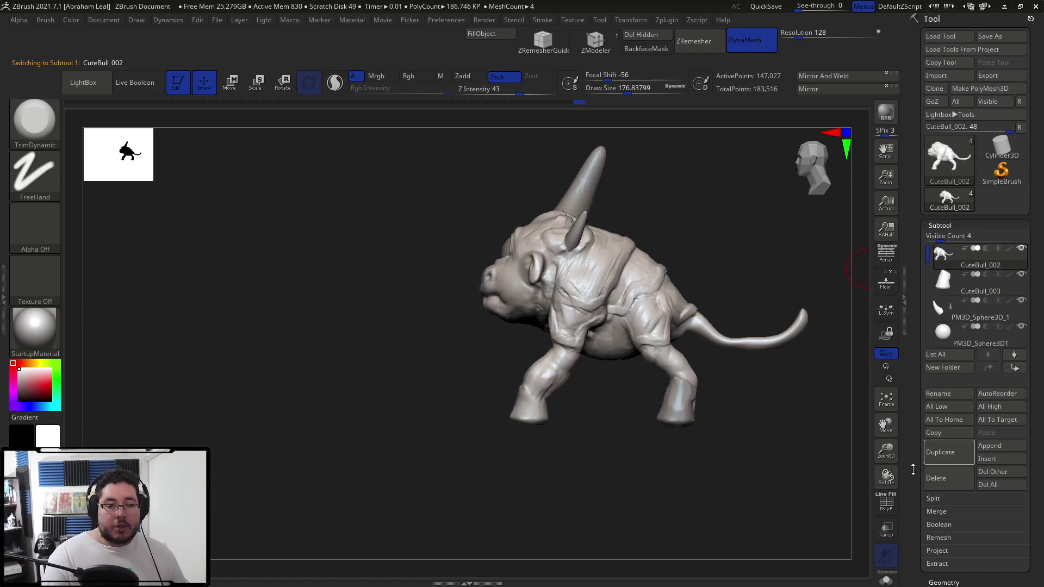
left_click(944, 510)
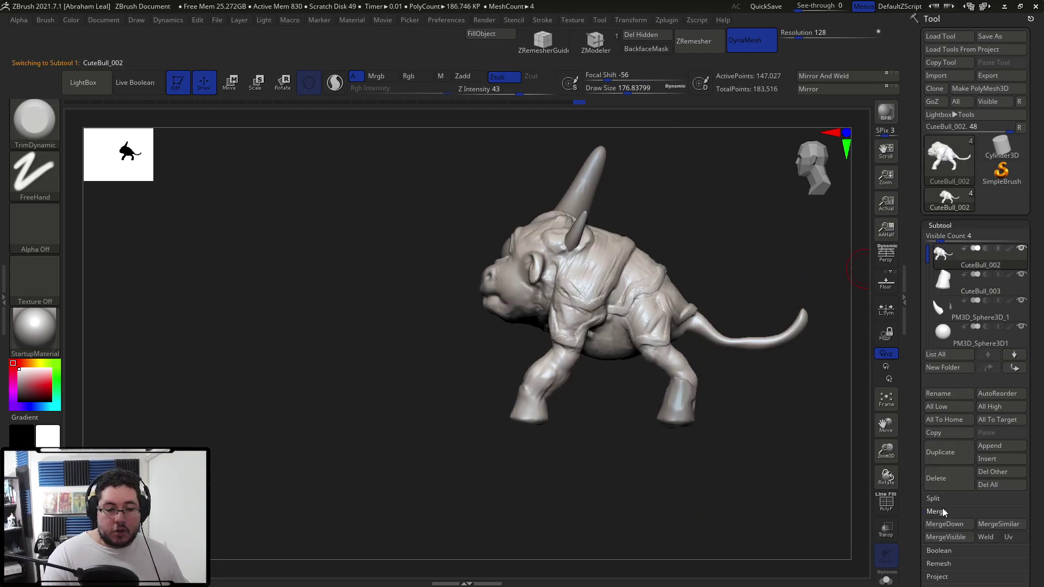
left_click(947, 536)
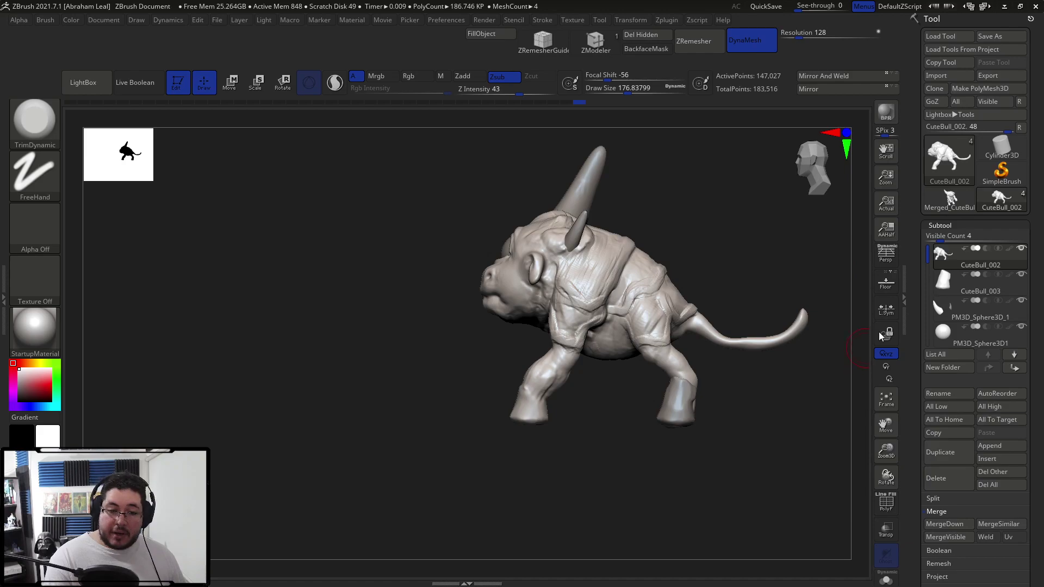
left_click(943, 524)
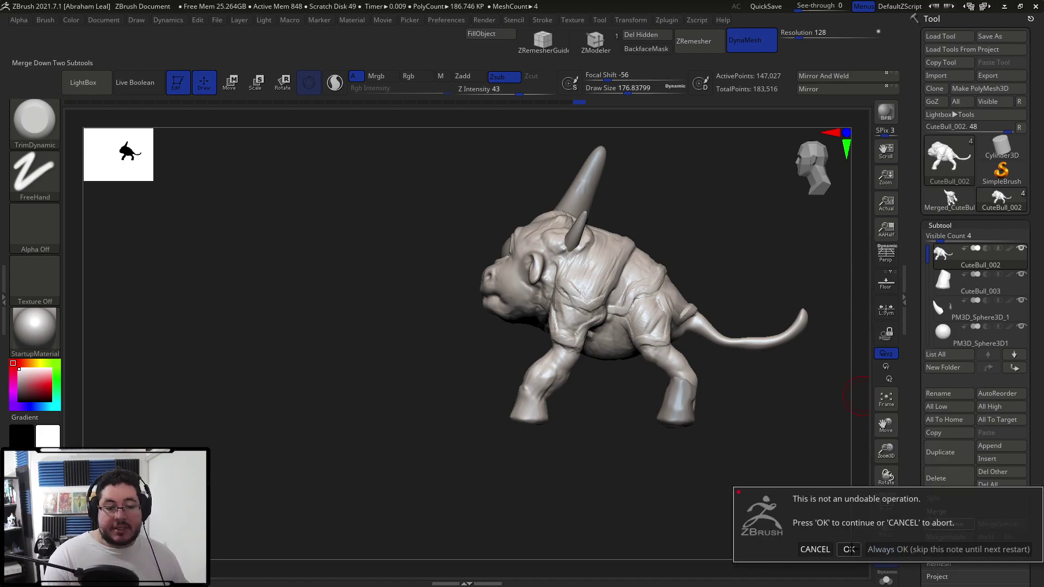
left_click(848, 549)
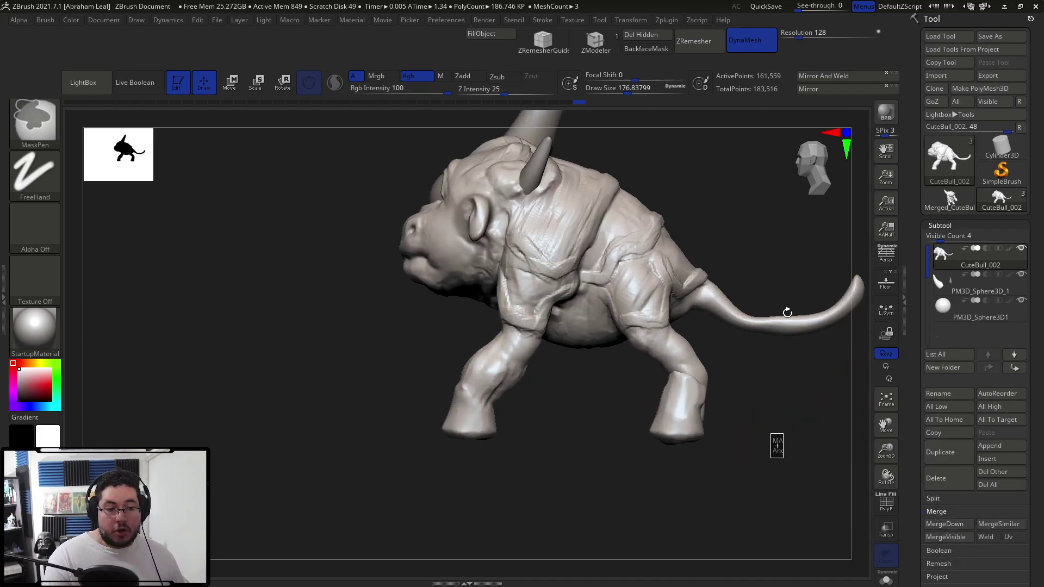
left_click_drag(750, 389, 697, 389)
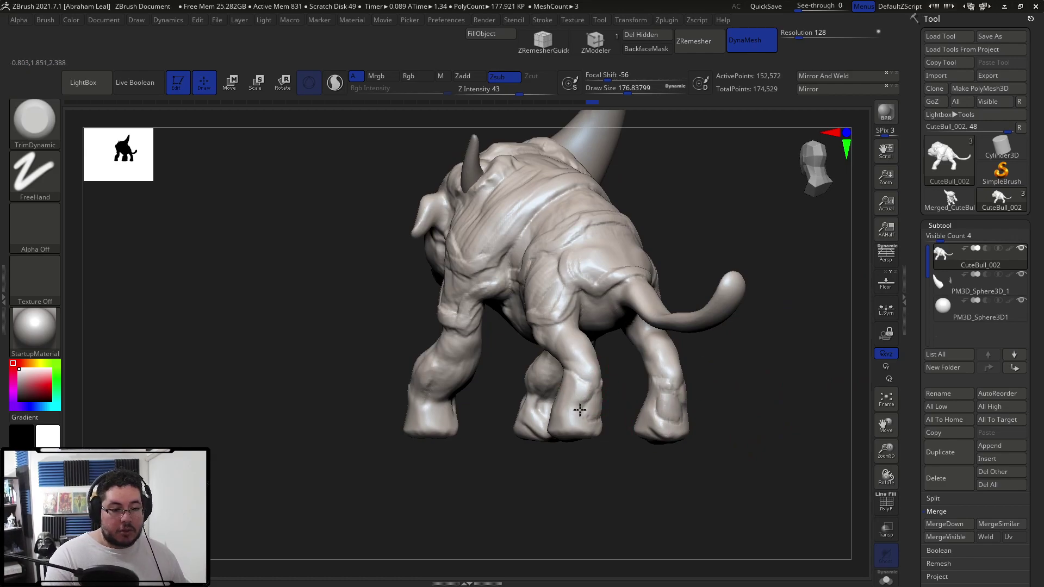
Step: Reduce the draw size to about 104 and build up raised knee forms on the front legs with ClayBuildup
left_click_drag(625, 415, 727, 474)
key("space")
left_click_drag(565, 396, 533, 396)
left_click_drag(682, 409, 608, 408)
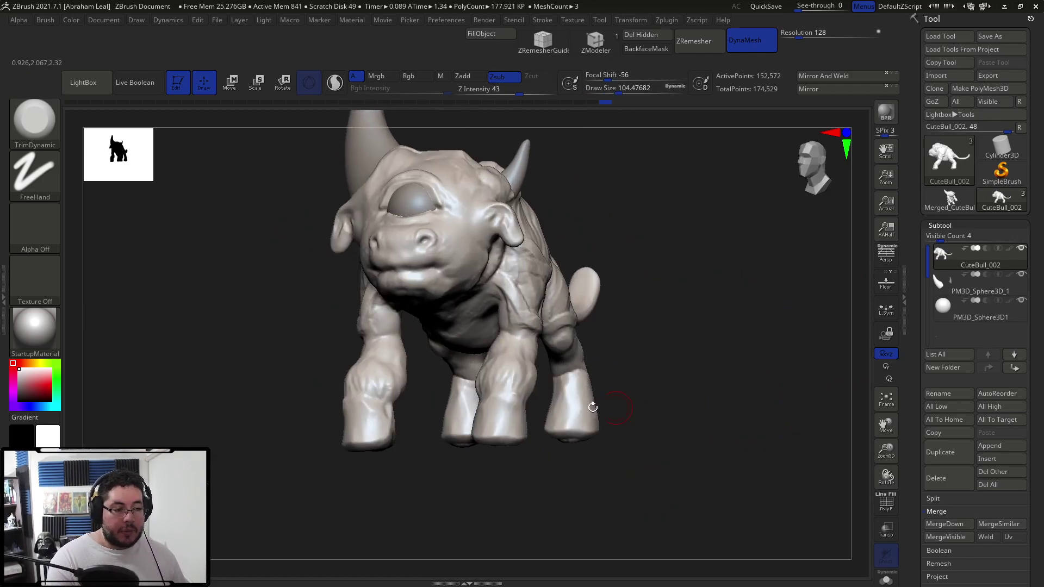
left_click_drag(629, 487, 508, 440, "alt")
right_click(508, 439)
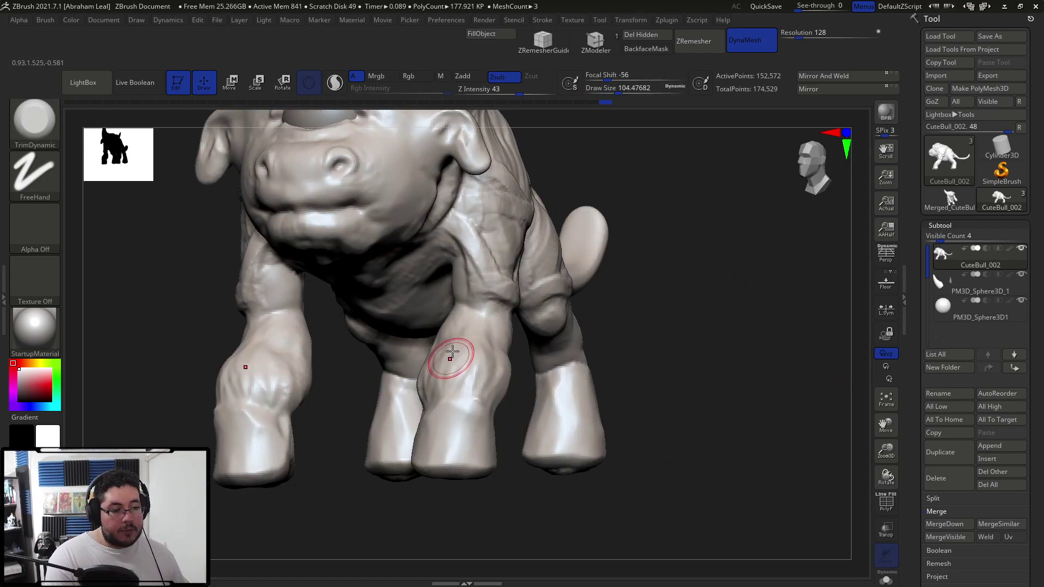
key("b")
key("c")
key("b")
key("space")
left_click_drag(443, 353, 457, 402)
mouse_move(543, 474)
left_mouse_down()
mouse_move(433, 387)
mouse_move(438, 363)
mouse_move(442, 421)
left_mouse_up()
mouse_move(576, 392)
left_mouse_down()
mouse_move(480, 373)
mouse_move(460, 416)
mouse_move(437, 427)
mouse_move(359, 424)
left_mouse_up()
left_click_drag(508, 387, 519, 419)
left_click_drag(609, 380, 543, 421)
left_click_drag(593, 371, 571, 381)
mouse_move(612, 419)
left_mouse_down()
mouse_move(667, 415)
mouse_move(704, 441)
mouse_move(626, 468)
mouse_move(641, 501)
mouse_move(676, 461)
left_mouse_up()
left_click_drag(754, 436, 649, 428)
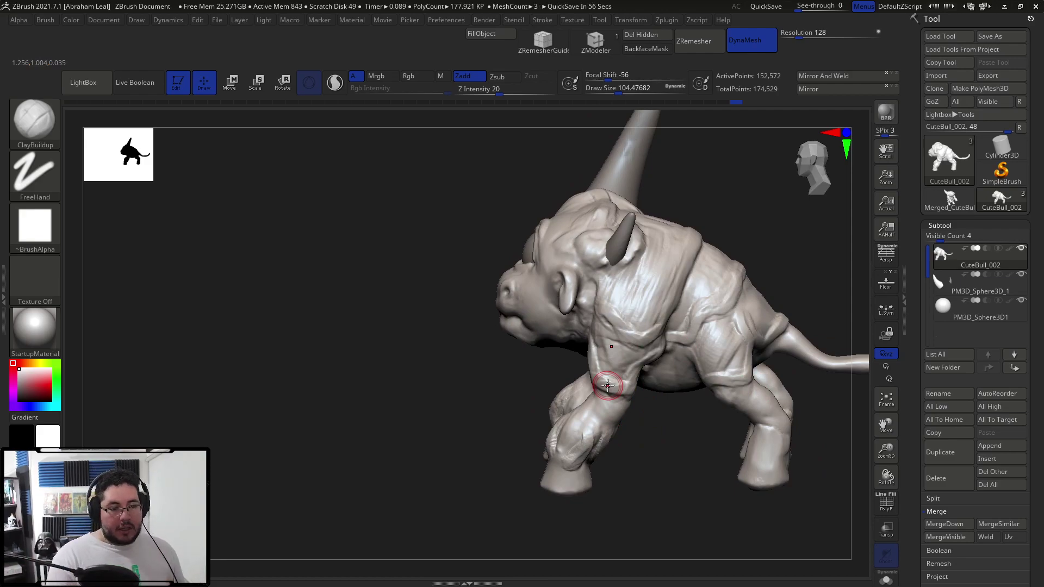
Step: Increase the draw size to about 145 and examine the armor plates and legs from several angles
left_click_drag(500, 429, 542, 419)
mouse_move(676, 361)
left_mouse_down()
mouse_move(694, 357)
mouse_move(668, 366)
mouse_move(683, 363)
left_mouse_up()
key("space")
left_click_drag(550, 313, 561, 313)
left_click_drag(681, 200, 593, 234)
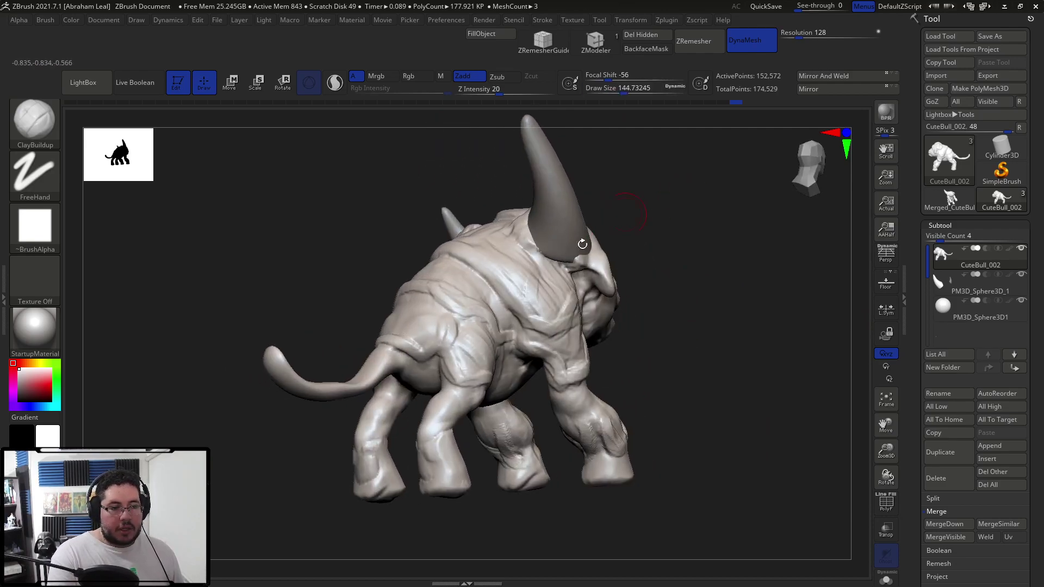
left_click_drag(571, 272, 699, 234)
left_click_drag(728, 336, 768, 387)
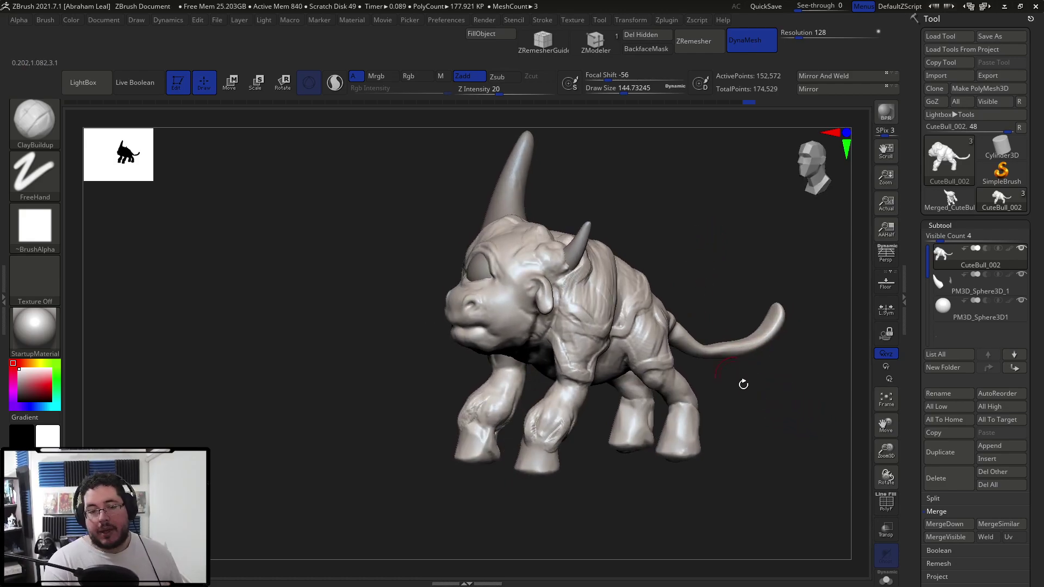
mouse_move(788, 443)
left_mouse_down()
mouse_move(806, 449)
mouse_move(795, 444)
left_mouse_up()
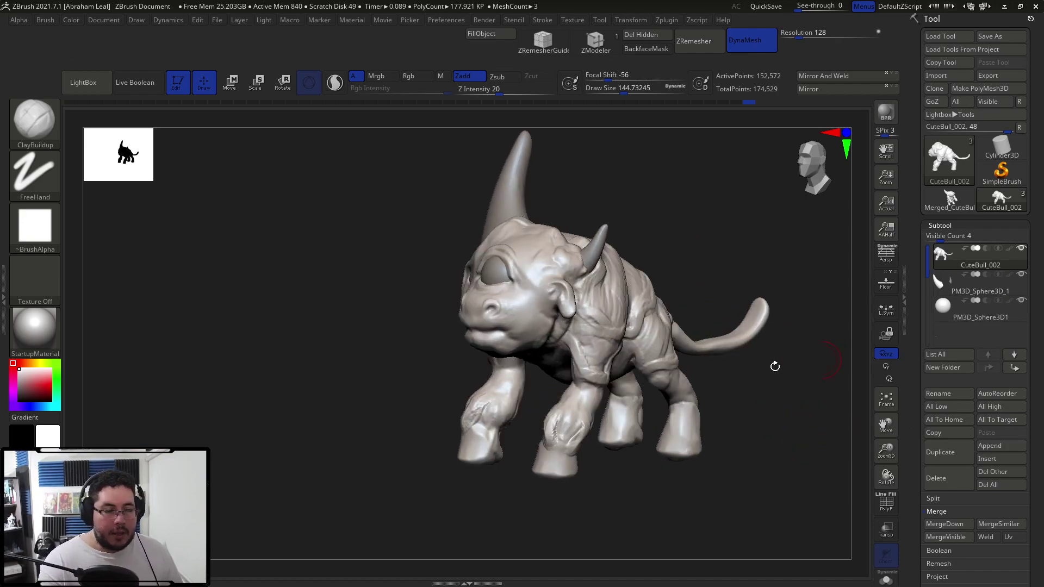
Step: Switch to the Standard brush with Rgb on and Zadd off, and set the draw size to about 280
key("b")
key("s")
key("t")
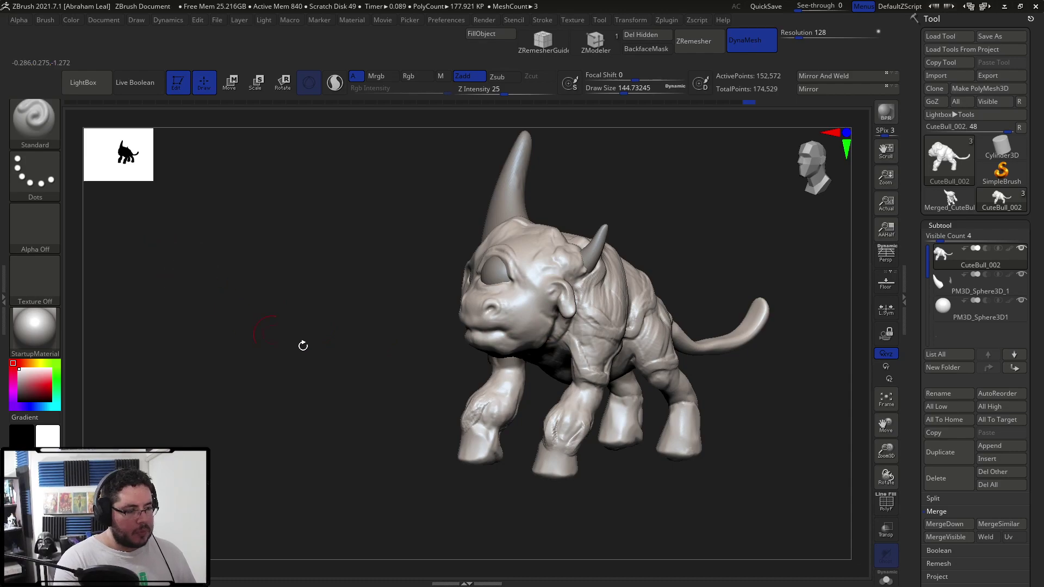
left_click_drag(385, 378, 177, 201)
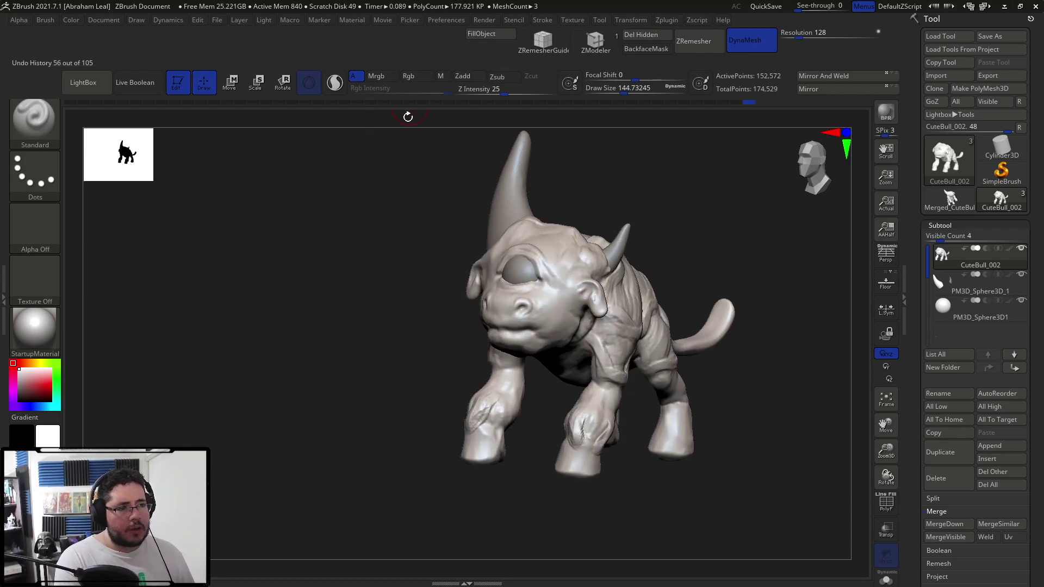
key("space")
left_click_drag(454, 264, 468, 266)
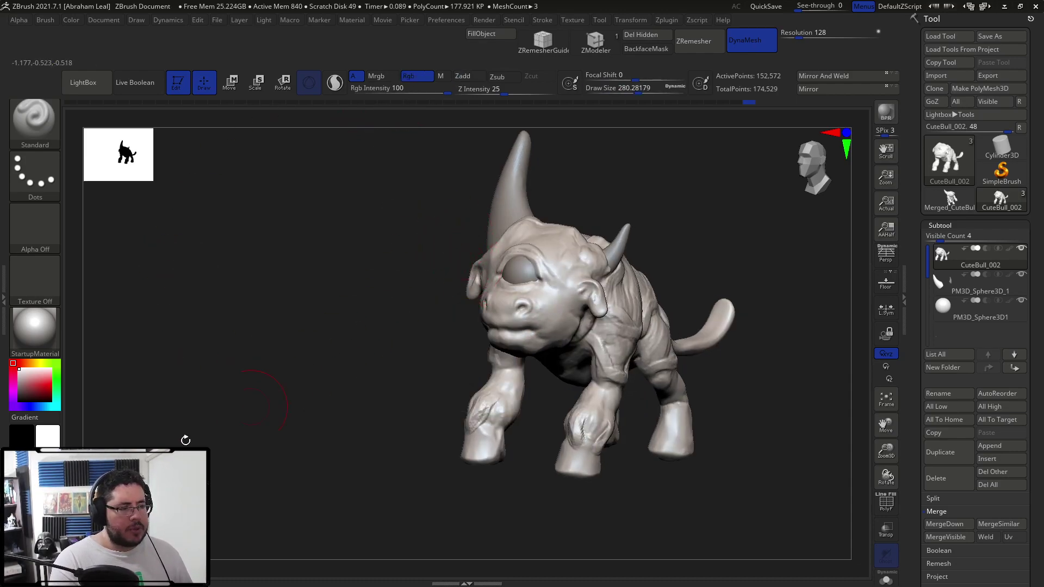
Step: Pick a blue with RGB values 47, 110, 164 and fill the CuteBull_002 body with it
left_click(37, 389)
left_click(42, 407)
left_click(36, 381)
left_click_drag(36, 382, 35, 383)
left_click(37, 388)
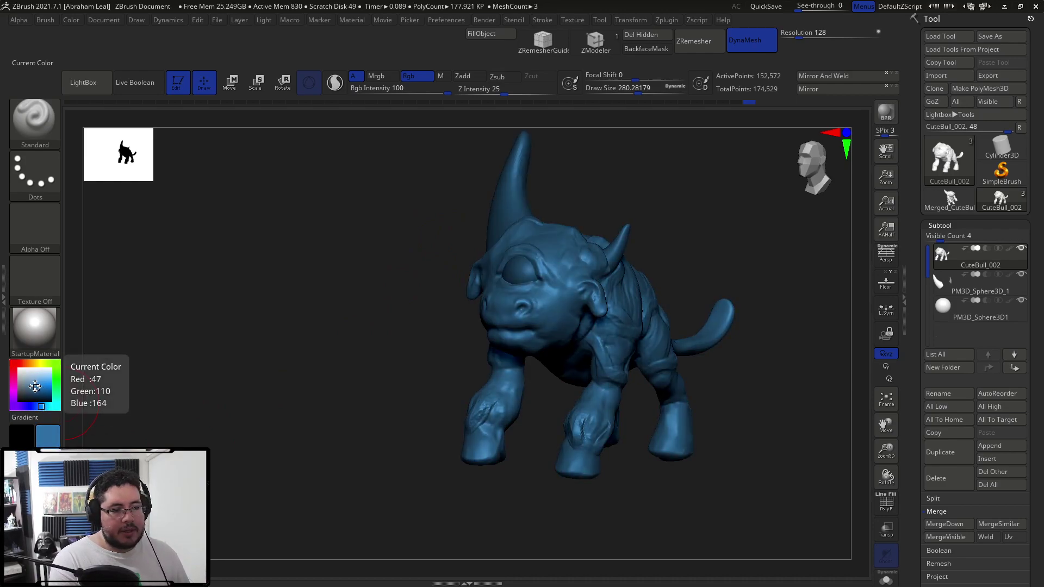
left_click(71, 20)
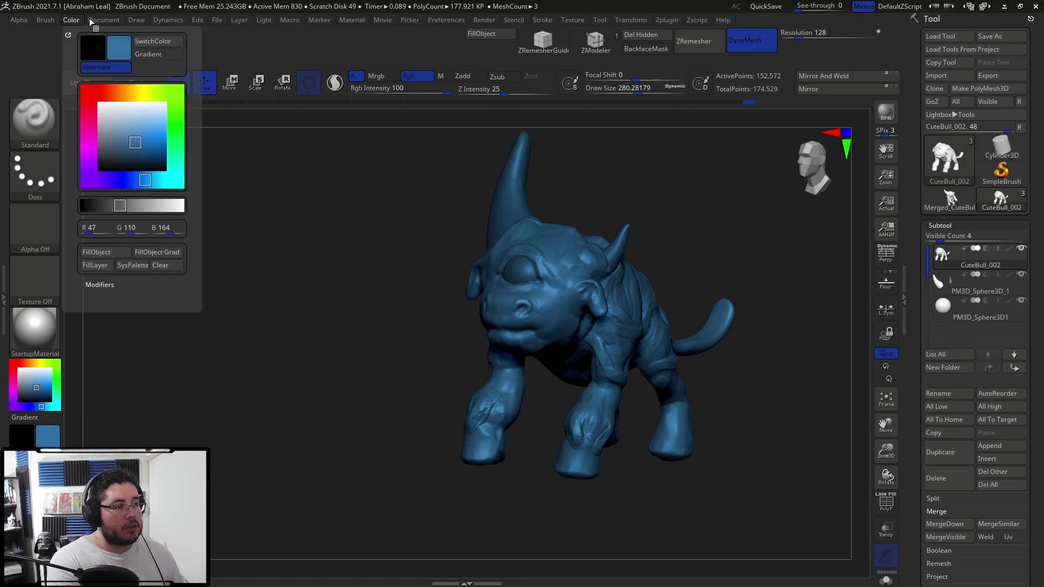
left_click(75, 22)
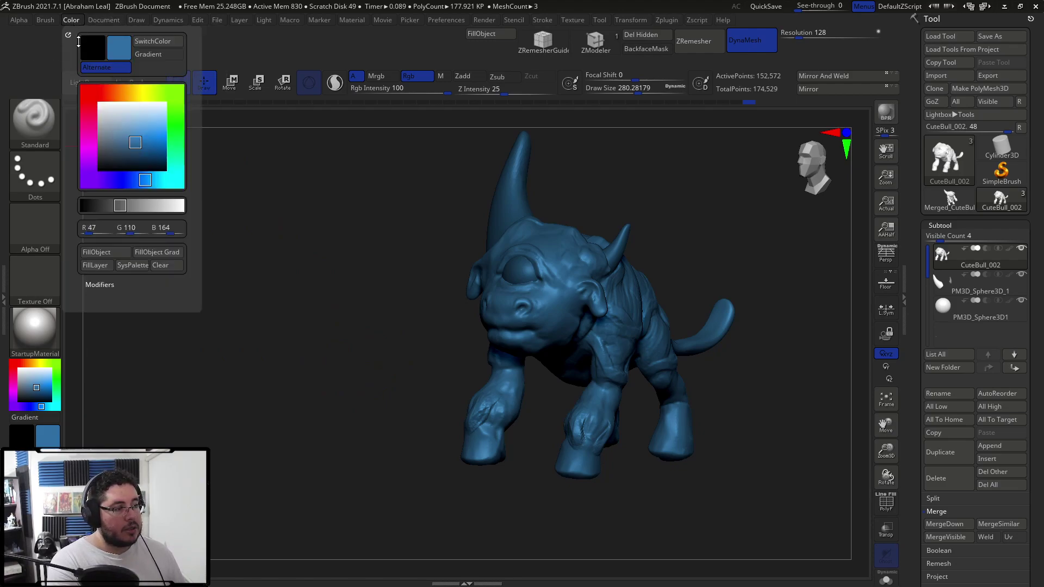
left_click(95, 247)
mouse_move(357, 392)
left_mouse_down()
mouse_move(370, 419)
mouse_move(353, 387)
left_mouse_up()
Step: Select the eye sphere PM3D_Sphere3D1 and fill it with white, RGB 255, 255, 255
left_click(536, 276, "alt")
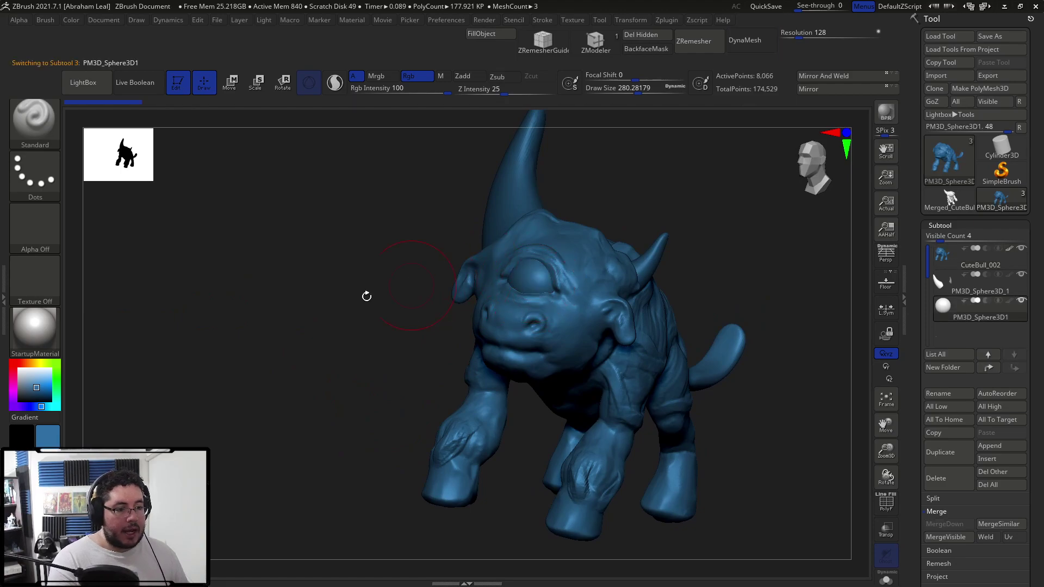
left_click(19, 369)
left_click(71, 19)
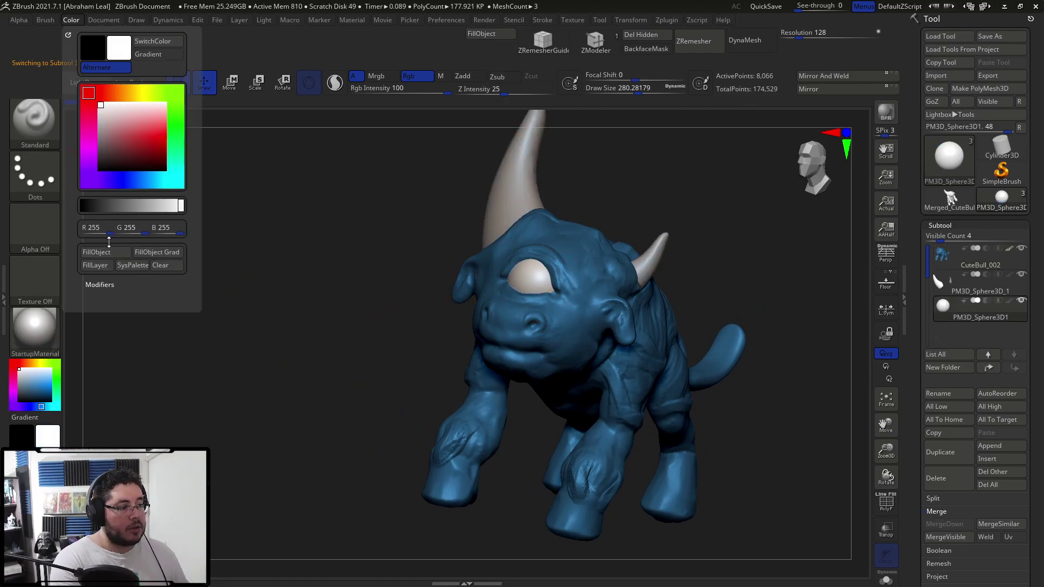
left_click(95, 247)
left_click_drag(348, 234, 377, 240)
Step: Select the horns PM3D_Sphere3D_1, pick an orange, and fill them with it
left_click(540, 187, "alt")
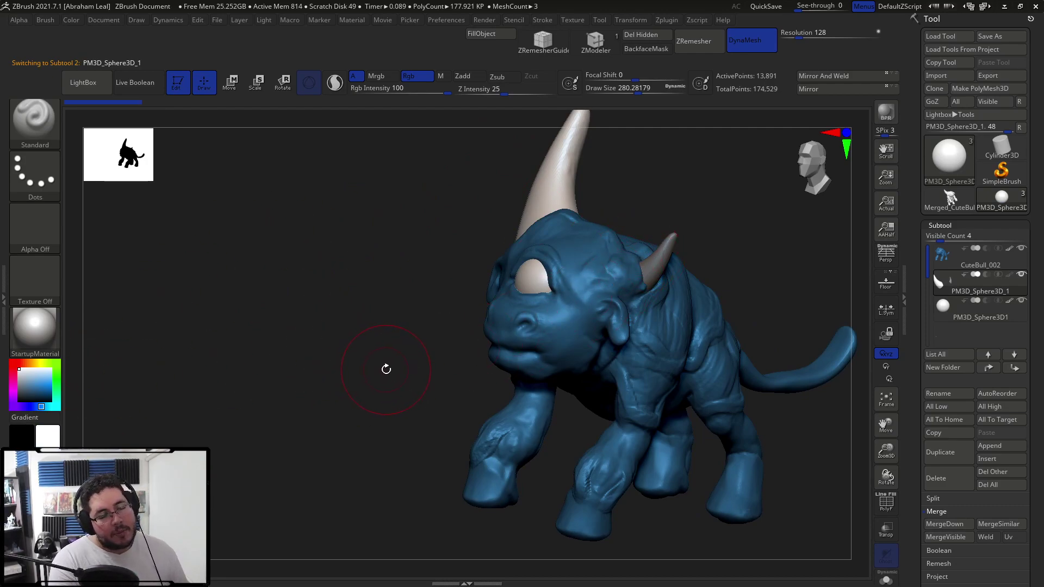
left_click(27, 363)
left_click_drag(28, 376, 38, 384)
left_click_drag(217, 372, 340, 380)
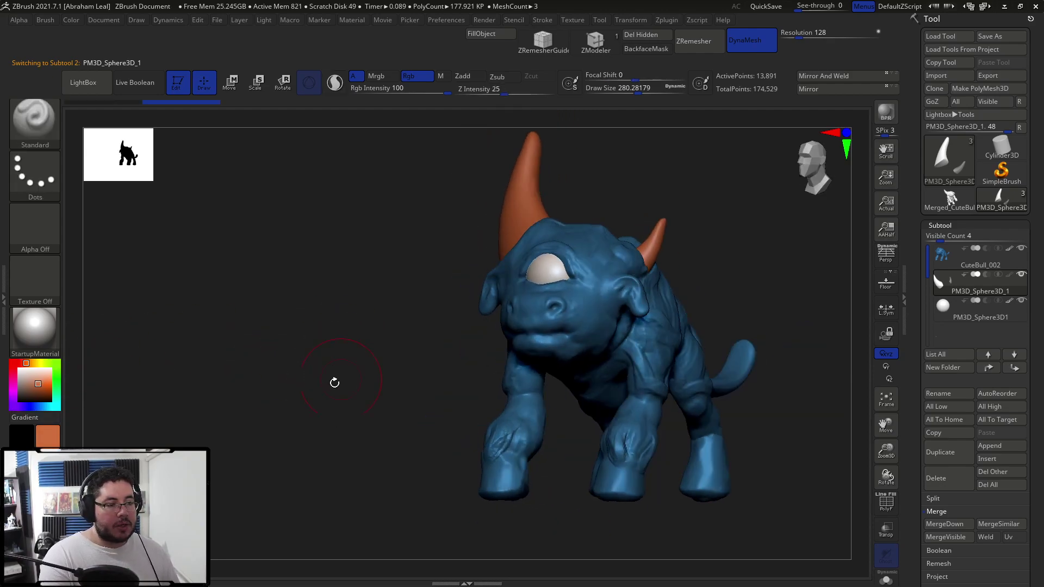
left_click(72, 19)
left_click(106, 252)
mouse_move(348, 380)
left_mouse_down()
mouse_move(394, 384)
mouse_move(310, 359)
left_mouse_up()
Step: Select the CuteBull_002 body, set the draw size to about 177, and paint all the hooves orange
mouse_move(650, 359)
left_mouse_down("alt")
mouse_move(657, 384)
mouse_move(706, 331)
mouse_move(724, 288)
left_mouse_up("alt")
key("space")
left_click_drag(660, 301, 622, 334)
left_click(454, 326, "alt")
key("space")
left_click_drag(507, 289, 501, 289)
mouse_move(506, 413)
left_mouse_down()
mouse_move(515, 407)
mouse_move(462, 411)
left_mouse_up()
mouse_move(540, 402)
left_mouse_down()
mouse_move(528, 395)
mouse_move(497, 408)
left_mouse_up()
mouse_move(590, 419)
left_mouse_down()
mouse_move(562, 418)
mouse_move(604, 402)
left_mouse_up()
mouse_move(651, 431)
left_mouse_down()
mouse_move(662, 413)
mouse_move(714, 412)
mouse_move(701, 358)
mouse_move(707, 367)
left_mouse_up()
mouse_move(619, 421)
left_mouse_down()
mouse_move(664, 401)
mouse_move(632, 390)
left_mouse_up()
left_click_drag(633, 451, 662, 414)
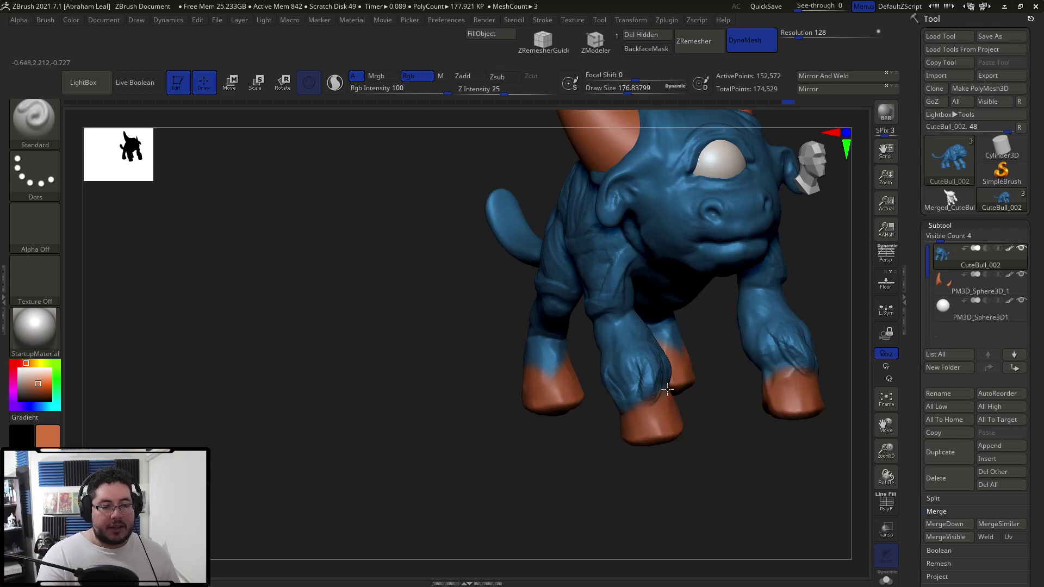
Step: Set the draw size to about 140 and paint pale beige on the lower legs just above the hooves
key("space")
mouse_move(602, 341)
left_mouse_down()
mouse_move(607, 391)
mouse_move(637, 373)
mouse_move(617, 331)
mouse_move(625, 351)
left_mouse_up()
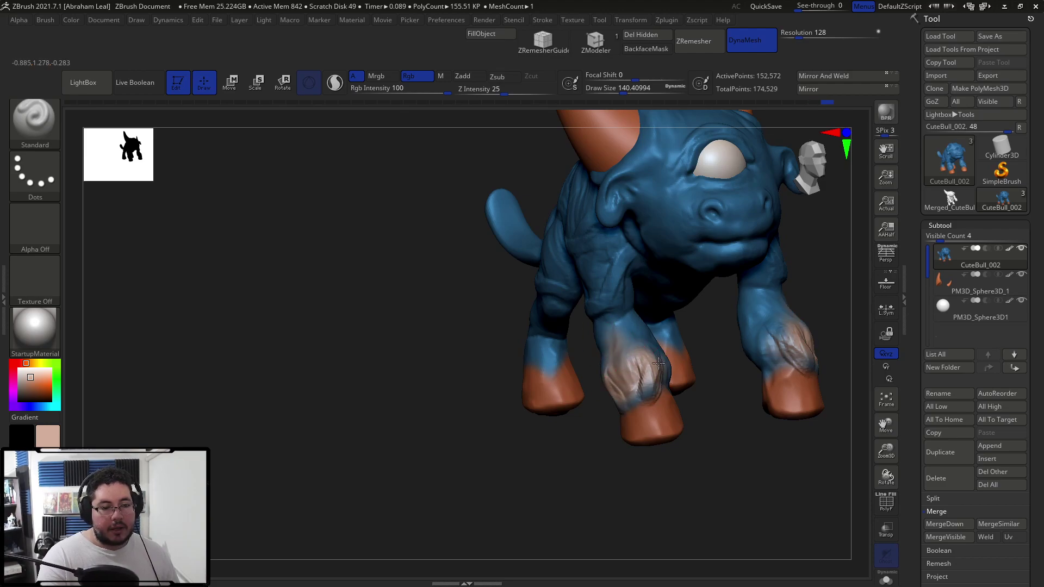
left_click_drag(577, 445, 506, 435)
mouse_move(662, 374)
left_mouse_down()
mouse_move(686, 355)
mouse_move(674, 334)
left_mouse_up()
left_click_drag(580, 354, 662, 348)
right_click_drag(495, 391, 411, 405)
mouse_move(411, 405)
left_mouse_down()
mouse_move(428, 401)
mouse_move(399, 380)
mouse_move(435, 383)
left_mouse_up()
mouse_move(311, 360)
left_mouse_down()
mouse_move(291, 402)
mouse_move(318, 362)
left_mouse_up()
mouse_move(348, 492)
right_mouse_down()
mouse_move(484, 438)
mouse_move(467, 435)
right_mouse_up()
mouse_move(468, 435)
left_mouse_down()
mouse_move(443, 466)
mouse_move(459, 426)
left_mouse_up()
right_click_drag(429, 503, 478, 451)
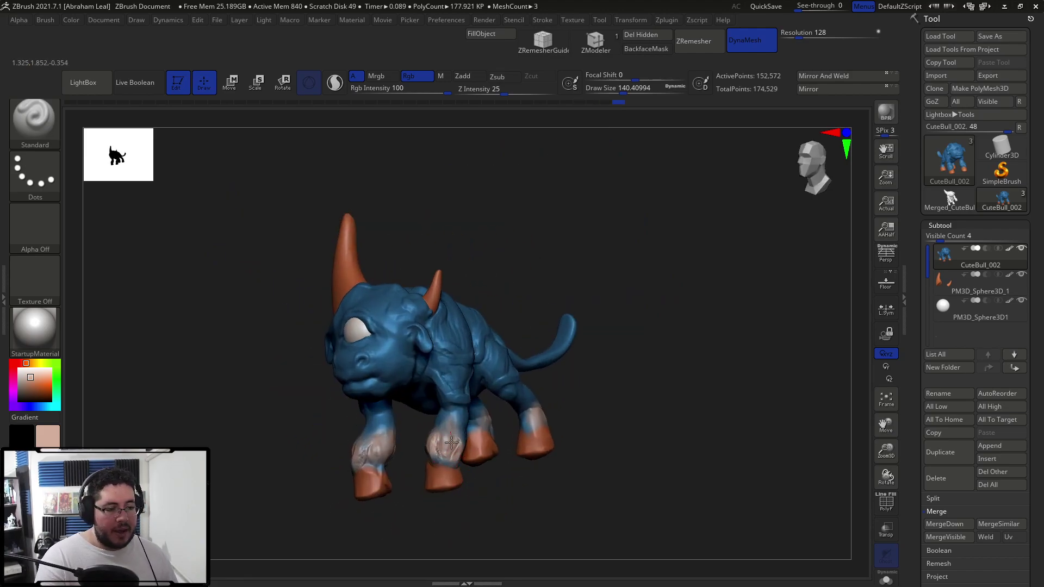
Step: Pick a dark brown, set the draw size to about 228, and paint the muzzle around the nostrils and mouth
right_click_drag(522, 359, 601, 338)
left_click(33, 395)
key("space")
mouse_move(470, 278)
left_mouse_down()
mouse_move(481, 282)
mouse_move(490, 268)
mouse_move(457, 267)
mouse_move(433, 316)
mouse_move(476, 312)
left_mouse_up()
right_click_drag(604, 318, 472, 301)
left_click_drag(472, 300, 507, 286)
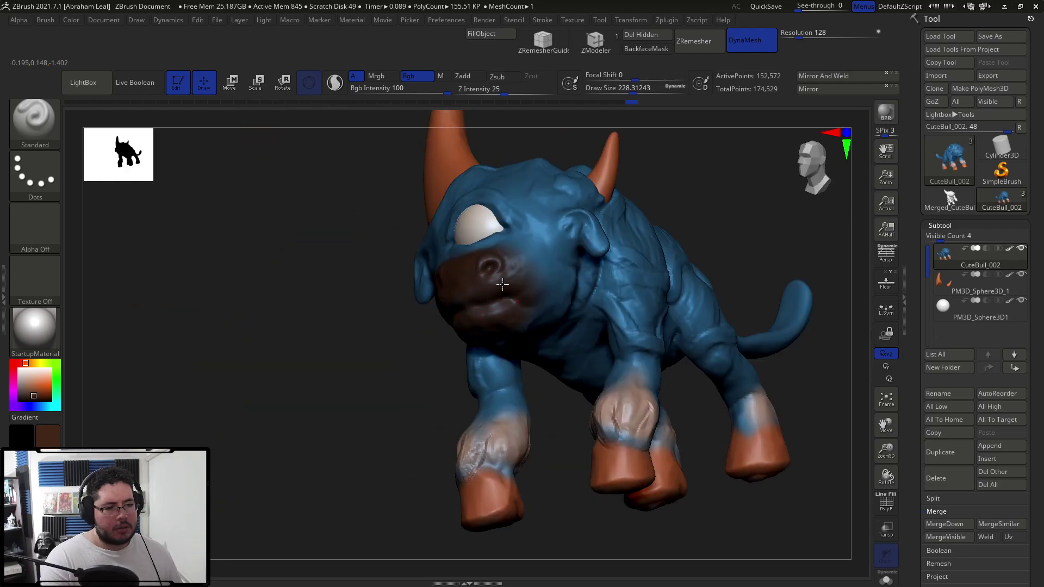
left_click_drag(502, 249, 537, 326)
right_click_drag(521, 333, 95, 431)
Step: Pick a pale beige, set the draw size to about 44, and try thin stripes on the shoulder, undoing the last two strokes
left_click_drag(35, 401, 23, 375)
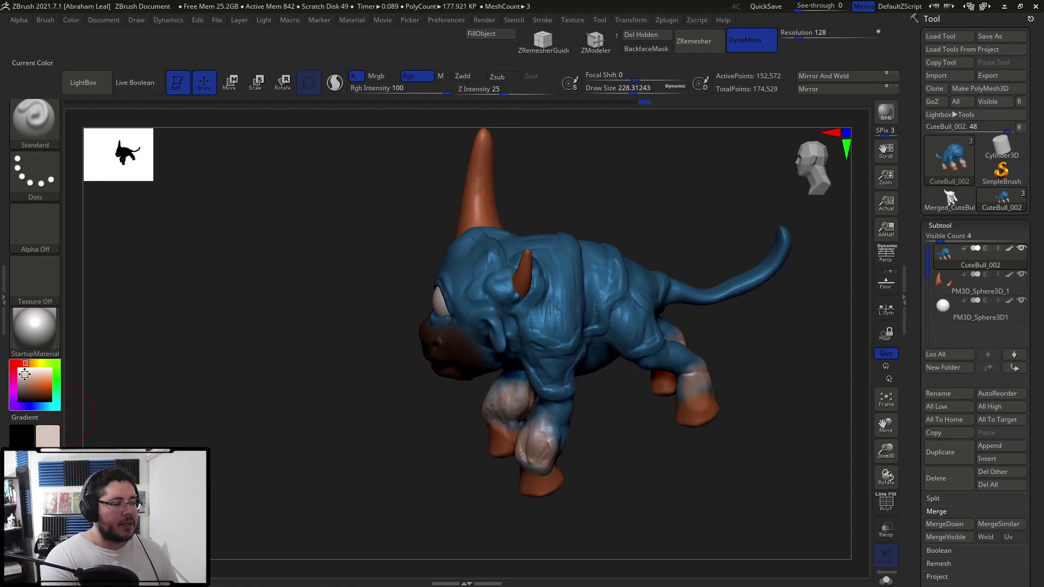
key("space")
left_click_drag(544, 273, 530, 273)
right_click_drag(594, 242, 564, 237)
key("space")
left_click_drag(566, 250, 554, 251)
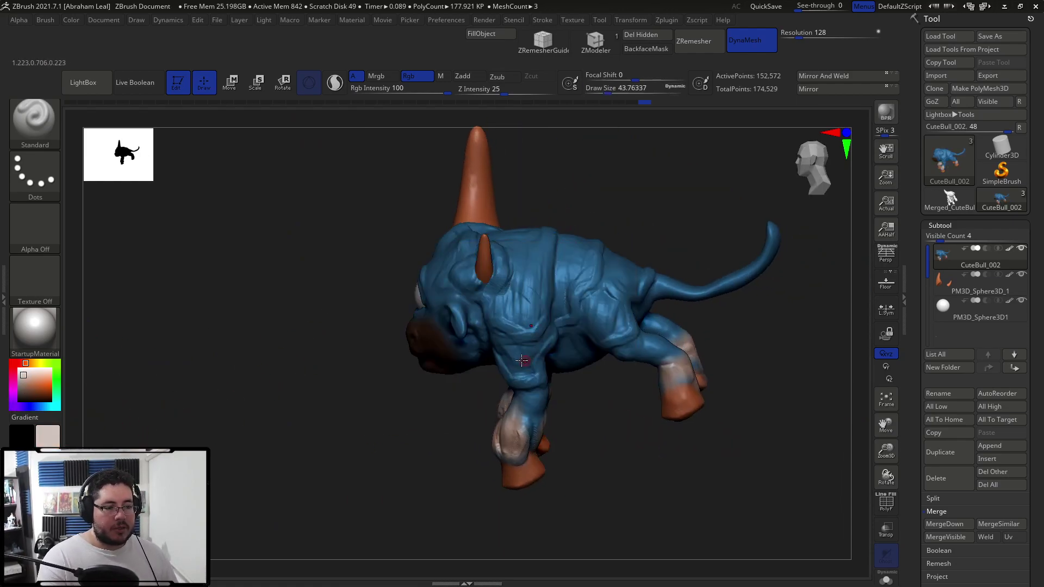
left_click_drag(504, 347, 530, 350)
left_click_drag(500, 302, 529, 310)
mouse_move(527, 249)
left_mouse_down()
mouse_move(541, 304)
mouse_move(531, 282)
mouse_move(562, 293)
left_mouse_up()
key("ctrl+z")
key("ctrl+z")
Step: Try crossing pale stripes over the shoulder and flank armor plates, and undo them
left_click_drag(498, 305, 530, 329)
left_click_drag(522, 260, 529, 283)
left_click_drag(564, 268, 590, 297)
left_click_drag(591, 262, 614, 287)
left_click_drag(553, 321, 601, 320)
mouse_move(561, 340)
left_mouse_down()
mouse_move(610, 320)
mouse_move(572, 259)
mouse_move(583, 257)
left_mouse_up()
right_click_drag(628, 236, 636, 202)
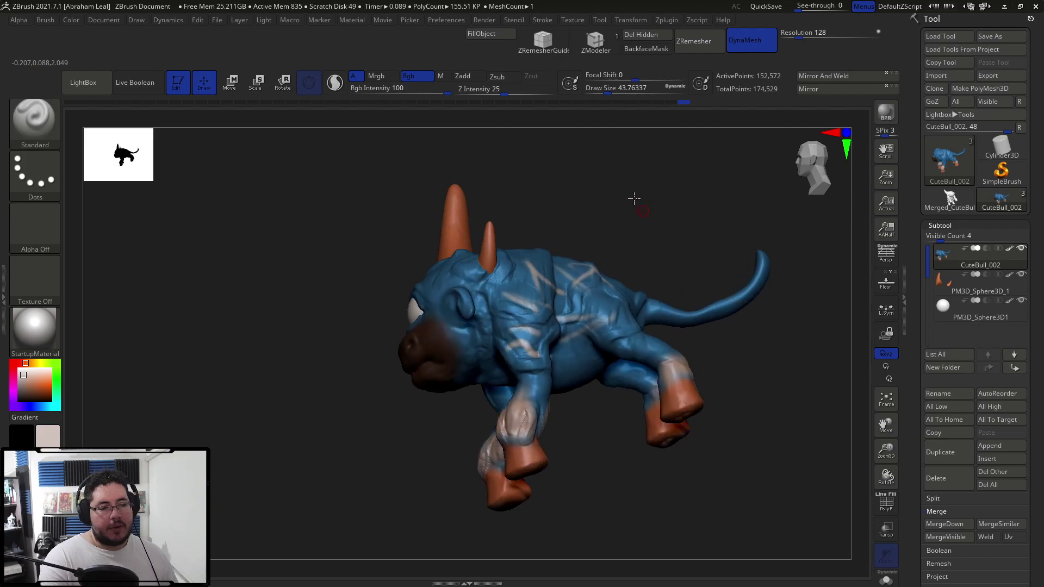
left_click_drag(636, 202, 609, 261)
left_click_drag(598, 326, 549, 193)
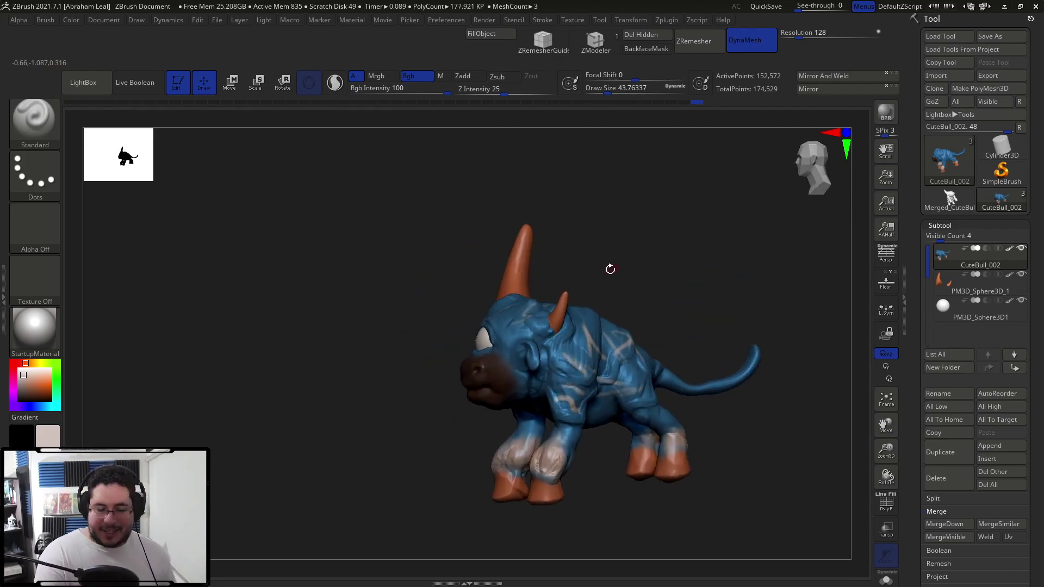
left_click_drag(603, 266, 549, 277)
mouse_move(653, 243)
left_mouse_down("alt")
mouse_move(636, 261)
mouse_move(636, 238)
left_mouse_up("alt")
key("ctrl")
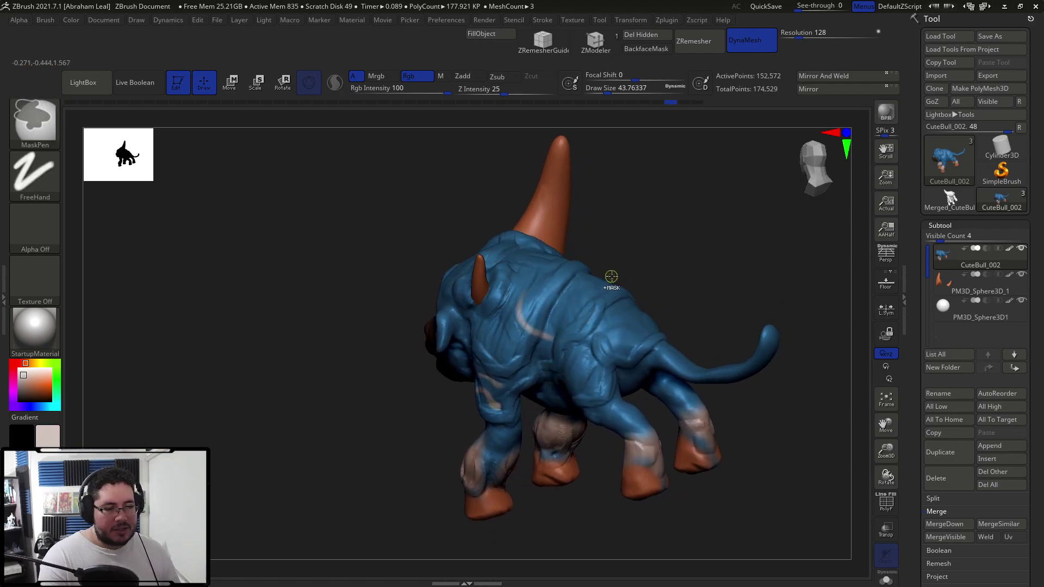
Step: Pick the orange of the horns and paint it on the armor plates along the creature's back
mouse_move(625, 268)
left_mouse_down()
mouse_move(676, 233)
mouse_move(652, 275)
mouse_move(682, 272)
left_mouse_up()
left_click_drag(25, 376, 408, 247)
left_click_drag(510, 227, 473, 228)
key("space")
left_click_drag(519, 191, 530, 191)
mouse_move(530, 179)
left_mouse_down()
mouse_move(583, 142)
mouse_move(585, 214)
mouse_move(636, 231)
mouse_move(499, 302)
mouse_move(477, 253)
mouse_move(472, 193)
left_mouse_up()
key("bracketright")
left_click_drag(598, 184, 533, 201)
left_click_drag(475, 138, 609, 141, "alt")
mouse_move(609, 142)
left_mouse_down()
mouse_move(642, 163)
mouse_move(674, 217)
left_mouse_up()
mouse_move(503, 235)
left_mouse_down()
mouse_move(499, 194)
mouse_move(511, 173)
left_mouse_up()
Step: Set the draw size to about 104 and continue the orange paint on the back and tail
mouse_move(576, 141)
left_mouse_down("alt")
mouse_move(561, 261)
mouse_move(520, 237)
mouse_move(532, 166)
left_mouse_up("alt")
key("space")
left_click(506, 271)
left_click_drag(575, 163, 575, 228, "alt")
left_click_drag(533, 216, 525, 171)
left_click_drag(543, 172, 636, 139)
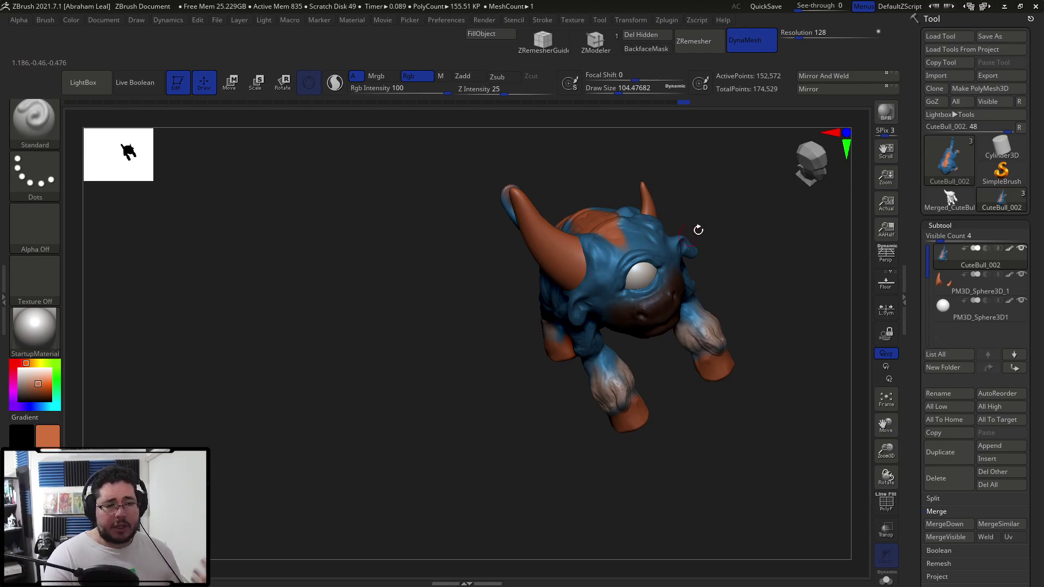
left_click_drag(693, 233, 710, 190)
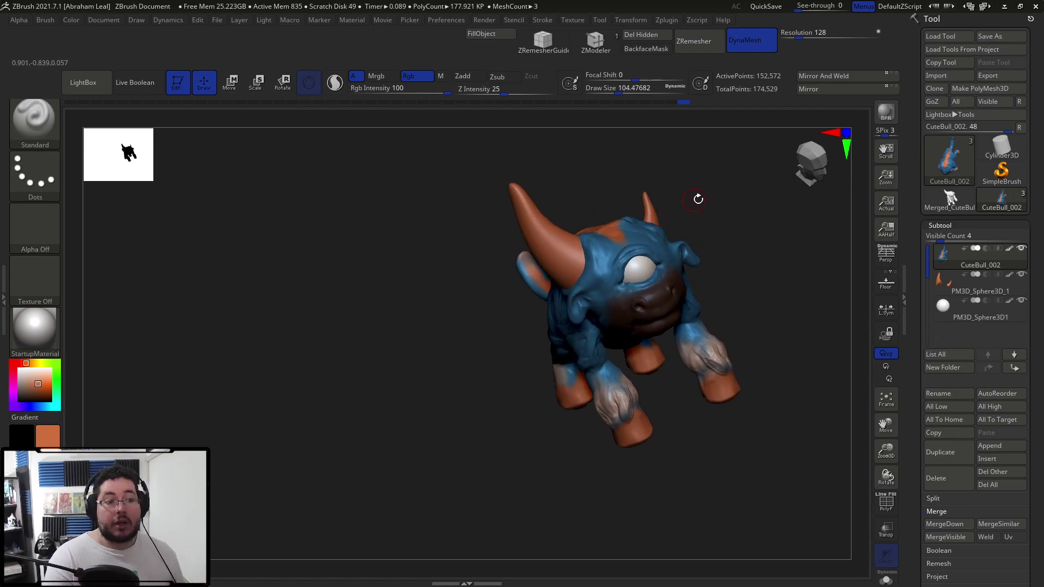
left_click_drag(671, 203, 508, 350)
Step: Turn off polypaint display on the colored subtools and change the current color to near-white
left_click(1008, 250)
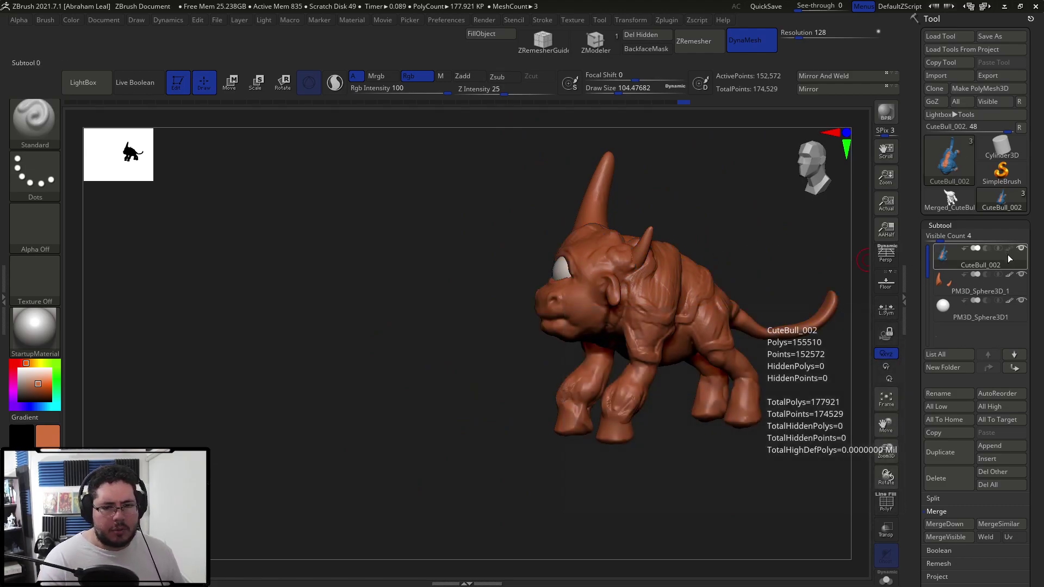
left_click(19, 370)
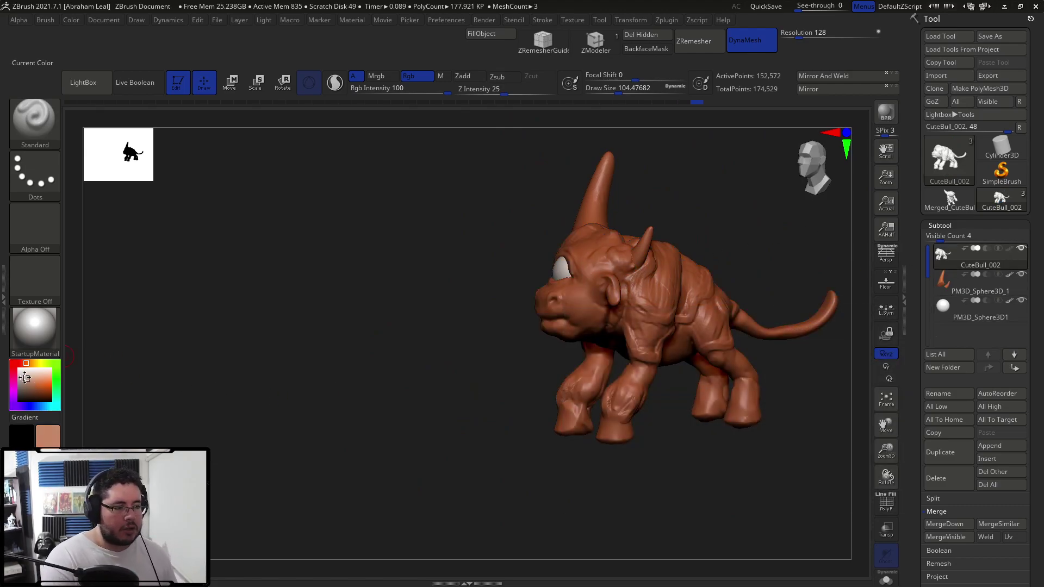
left_click(1009, 301)
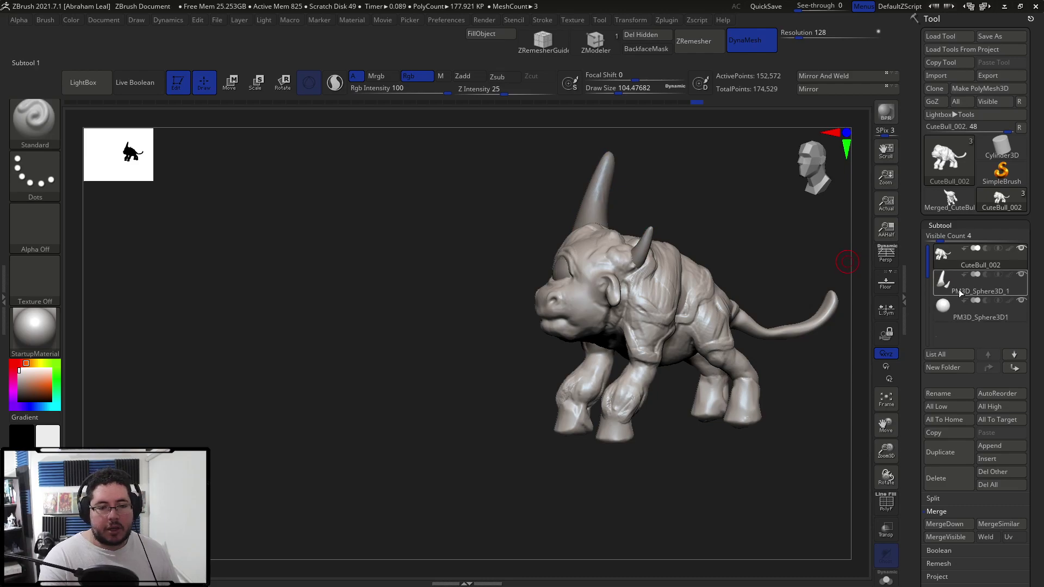
Step: Turn polypaint display back on for the body, horns and eye to compare the colors with the plain sculpt
left_click_drag(785, 261, 848, 264)
left_click(1008, 248)
left_click(1009, 275)
left_click(1008, 301)
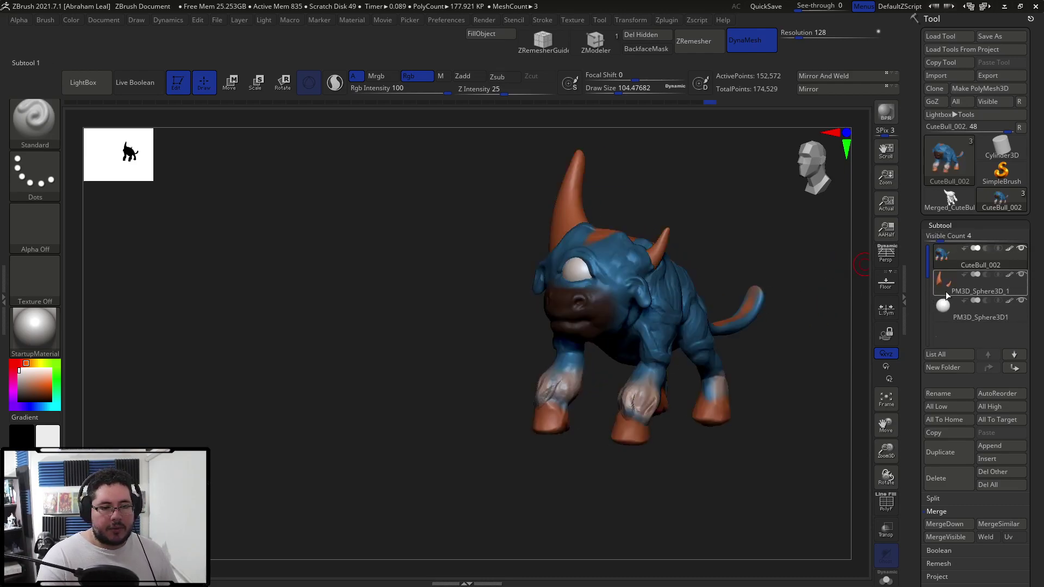
Step: Turn off polypaint display on the body and horns and examine the uncolored sculpt from several angles
left_click(1009, 274)
left_click(1009, 249)
left_click_drag(794, 295, 832, 350, "alt")
left_click_drag(756, 271, 738, 229)
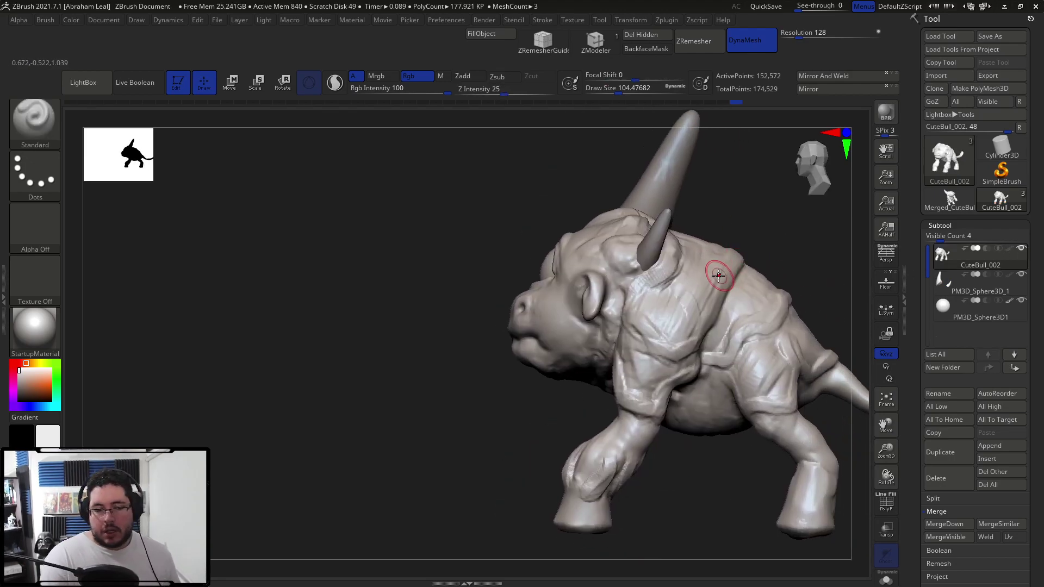
left_click_drag(805, 251, 754, 250)
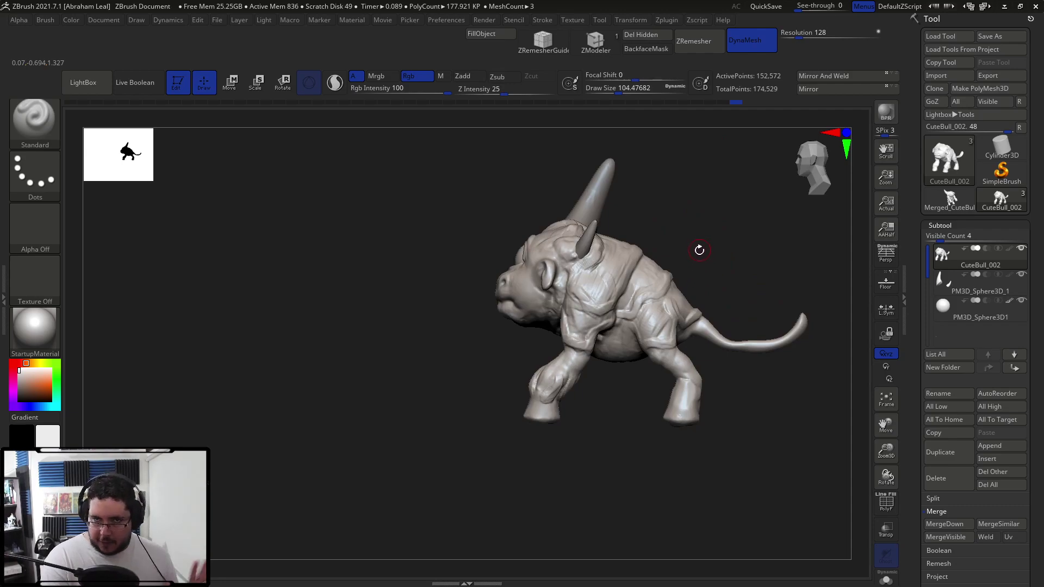
left_click_drag(701, 239, 733, 259)
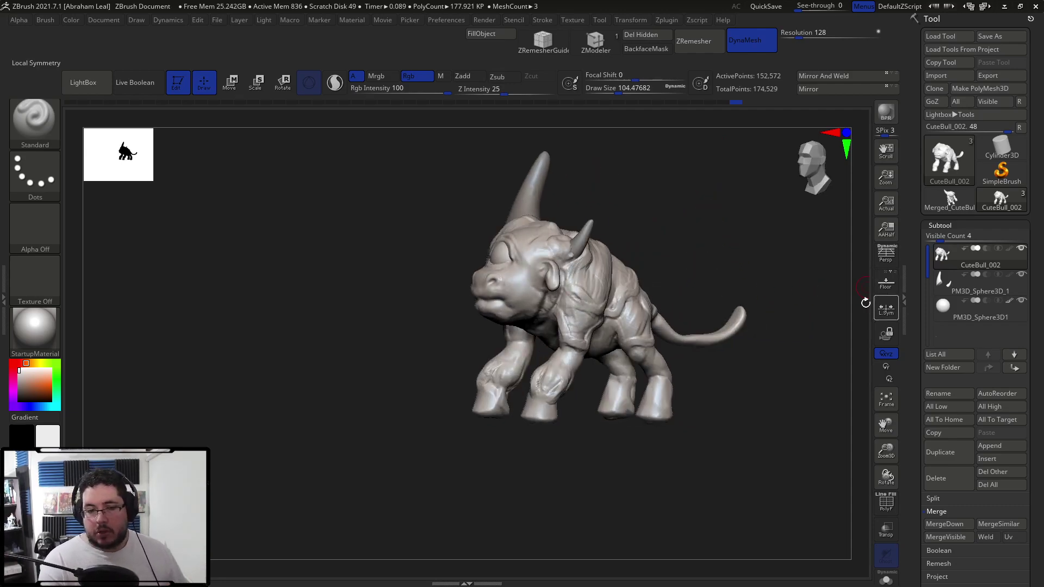
mouse_move(810, 318)
left_mouse_down()
mouse_move(785, 347)
mouse_move(794, 326)
left_mouse_up()
Step: Duplicate the CuteBull_002 body subtool
left_click(958, 225)
left_click(954, 215)
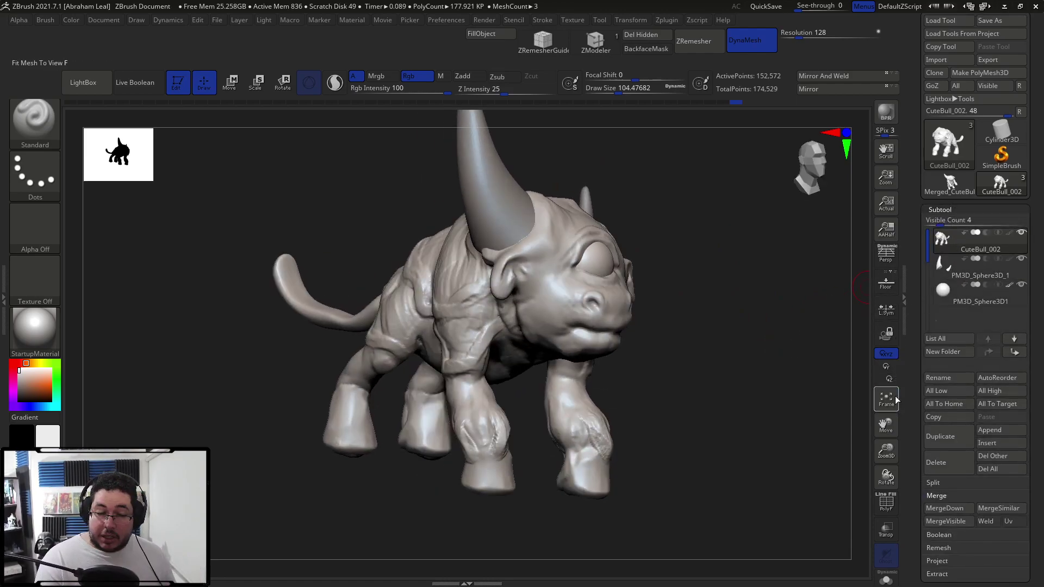
left_click(953, 442)
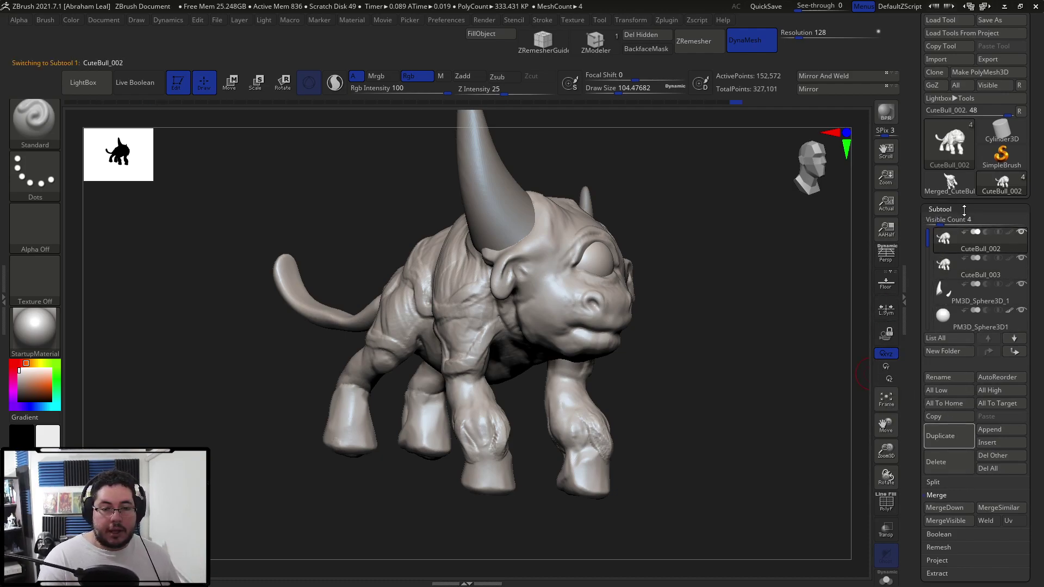
Step: Try ZRemesher on CuteBull_002 with a target polygon count of 5, check it from the front, and undo the remesh
left_click(943, 209)
left_click(944, 222)
scroll(959, 356, "down", 1)
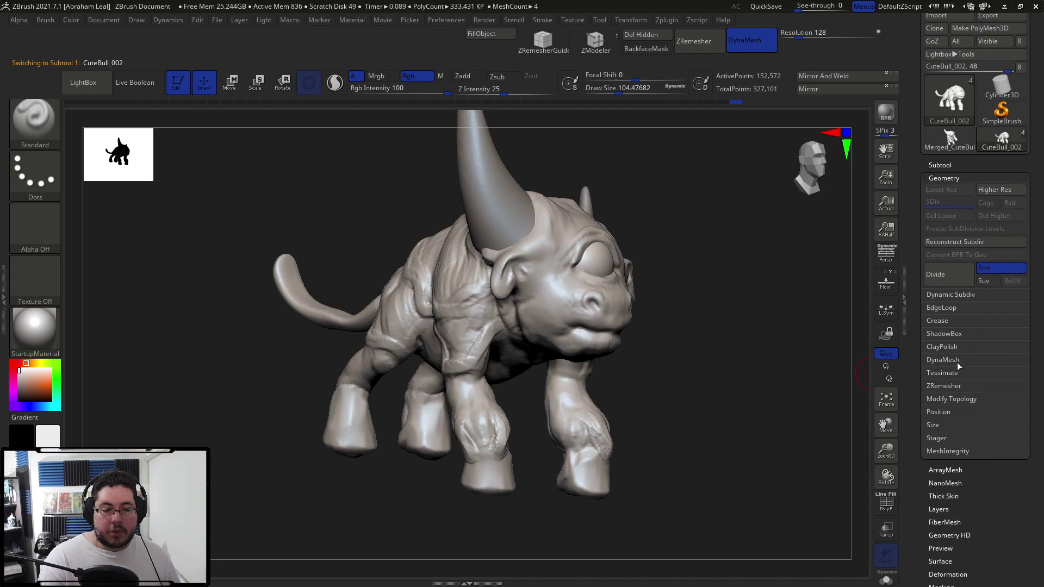
left_click(954, 385)
left_click(948, 408)
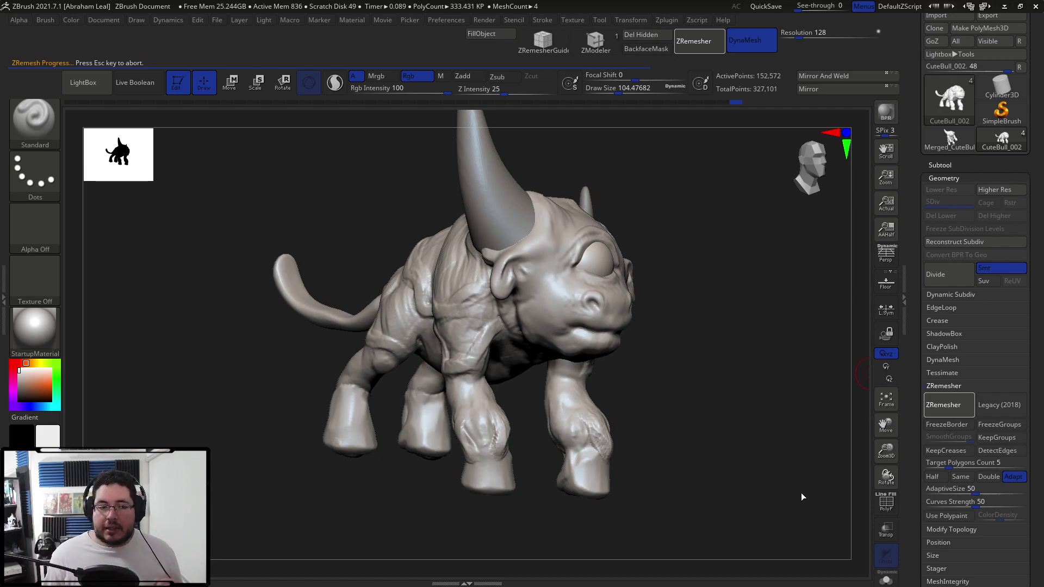
left_click_drag(734, 307, 696, 343, "shift")
key("ctrl+z")
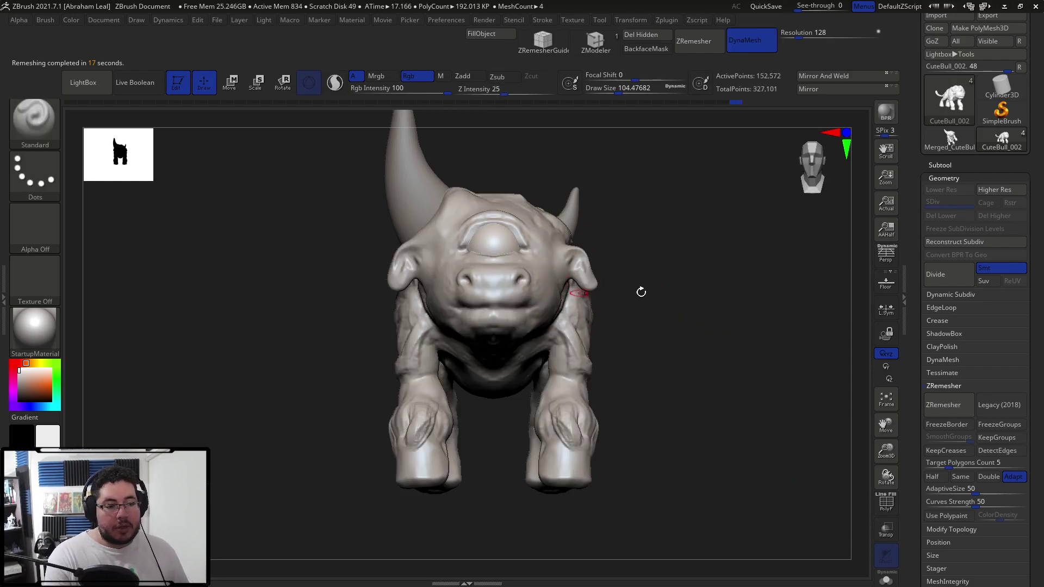
Step: Run ZRemesher on CuteBull_002 again and divide the new mesh twice, to subdivision level 3
left_click(943, 404)
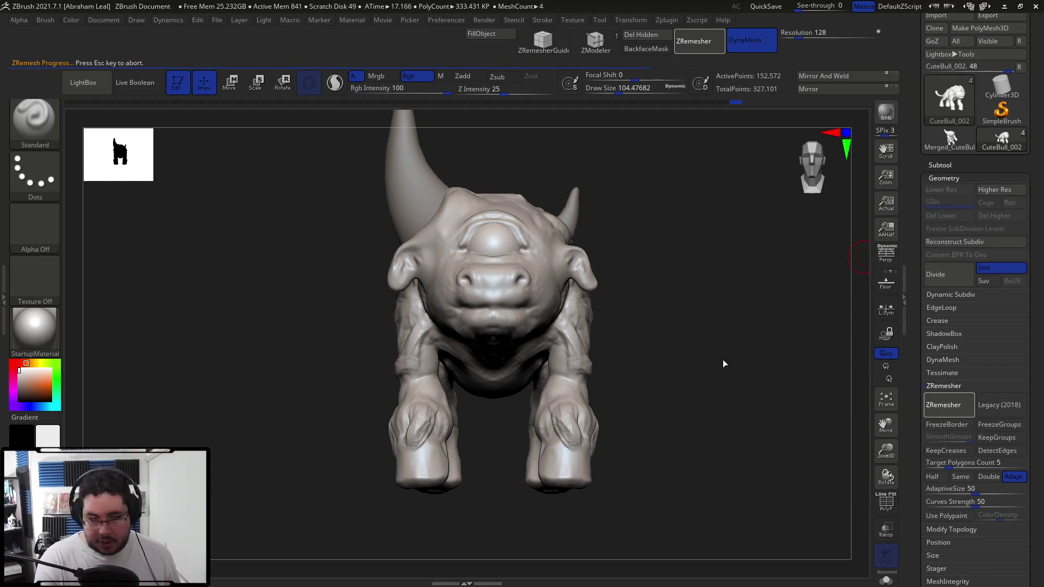
left_click_drag(701, 270, 728, 349)
key("ctrl+d")
key("ctrl+d")
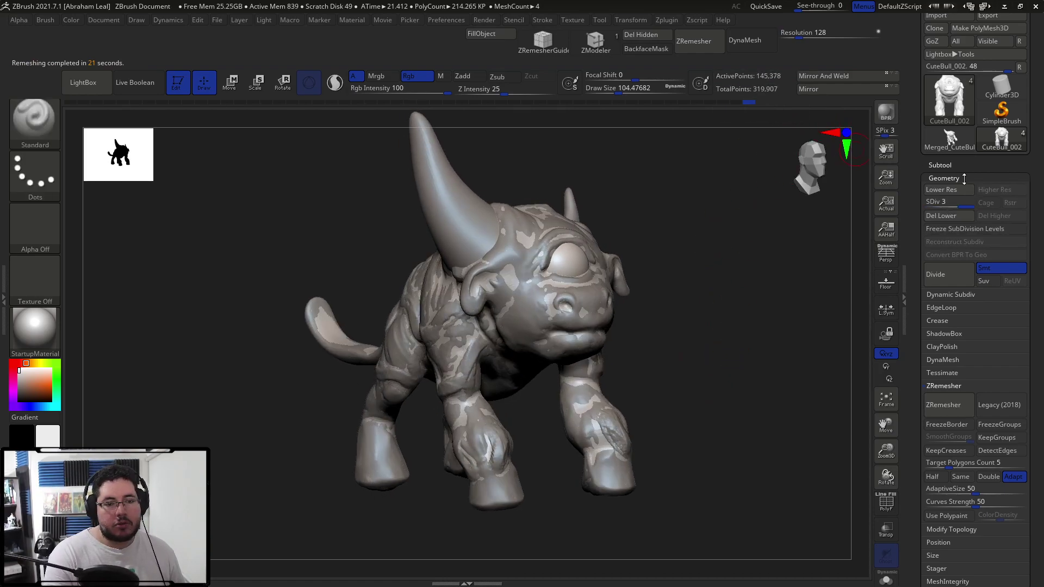
Step: Project the visible subtools' details onto the remeshed CuteBull_002 with ProjectAll, declining the polypaint projection
left_click(955, 178)
left_click(943, 165)
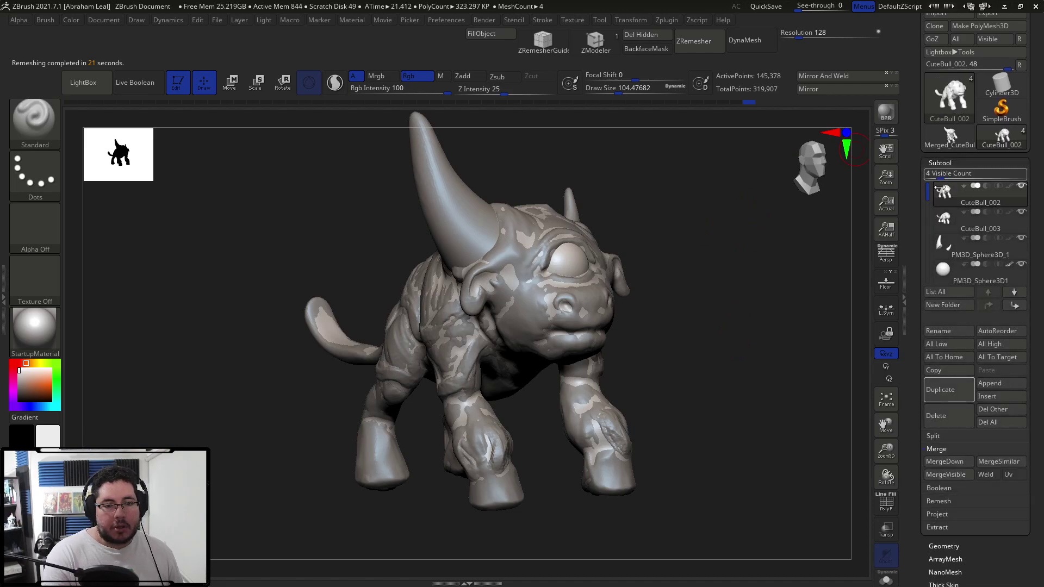
left_click(937, 514)
left_click(946, 503)
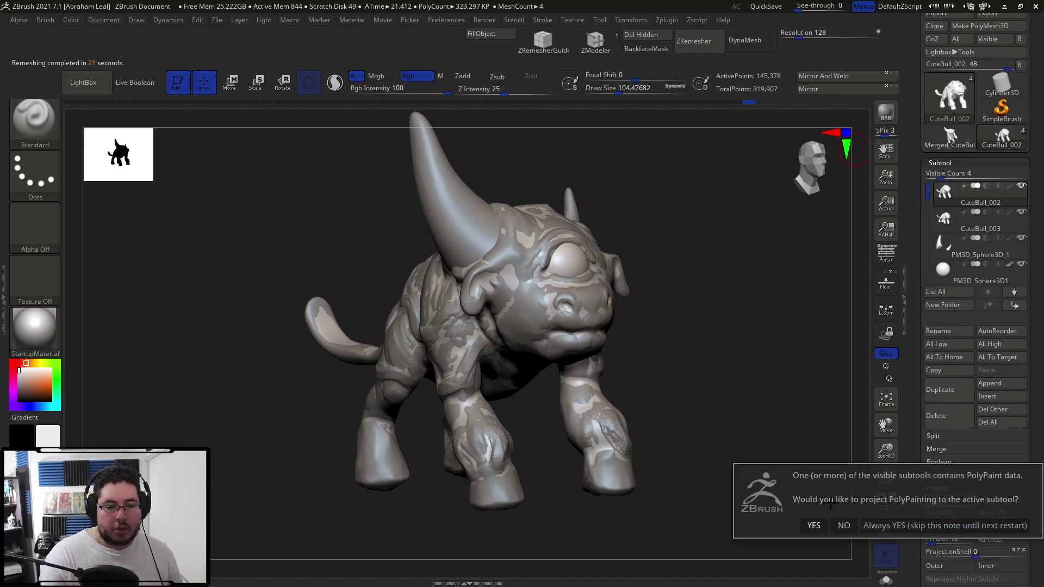
left_click(843, 525)
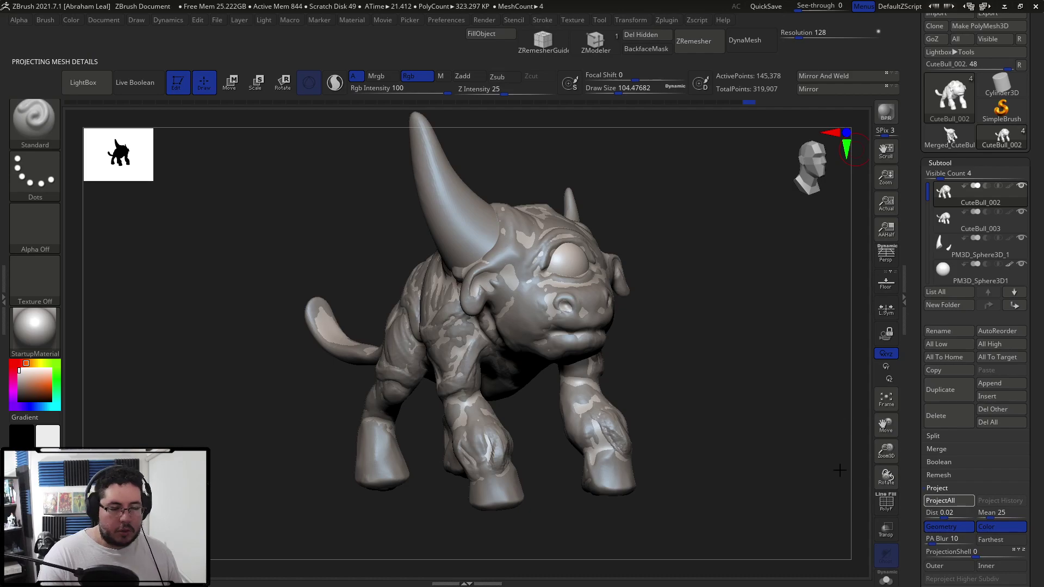
Step: Hide the duplicate CuteBull_003 and inspect the projected body with and without its polygon wireframe
left_click_drag(820, 426, 776, 440)
left_click(1021, 211)
left_click_drag(734, 361, 775, 298)
left_click(885, 505)
left_click_drag(811, 423, 739, 435)
left_click(885, 501)
Step: Divide CuteBull_002 once more and smooth a small area of the head
left_click_drag(851, 411, 821, 390)
key("d")
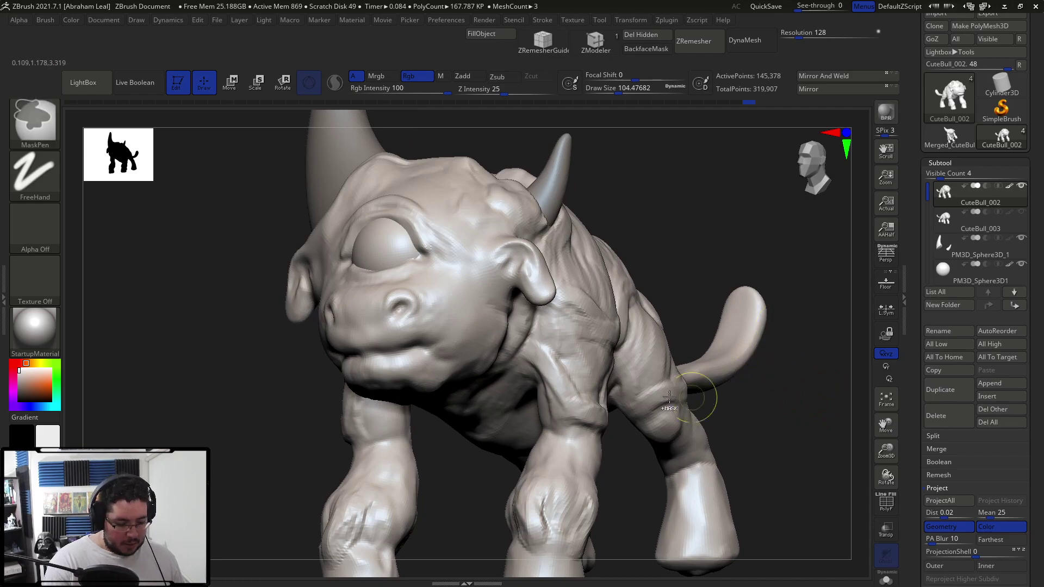
left_click_drag(715, 252, 694, 253)
mouse_move(750, 214)
left_mouse_down()
mouse_move(601, 490)
mouse_move(703, 296)
mouse_move(722, 282)
mouse_move(759, 286)
mouse_move(772, 324)
left_mouse_up()
mouse_move(535, 259)
left_mouse_down("shift")
mouse_move(525, 242)
mouse_move(510, 273)
mouse_move(559, 223)
mouse_move(525, 240)
left_mouse_up("shift")
Step: Switch to the ClayBuildup brush with a draw size of about 90, undo the test stroke, and assign Alpha 12
key("b")
key("c")
key("b")
key("space")
key("ctrl+z")
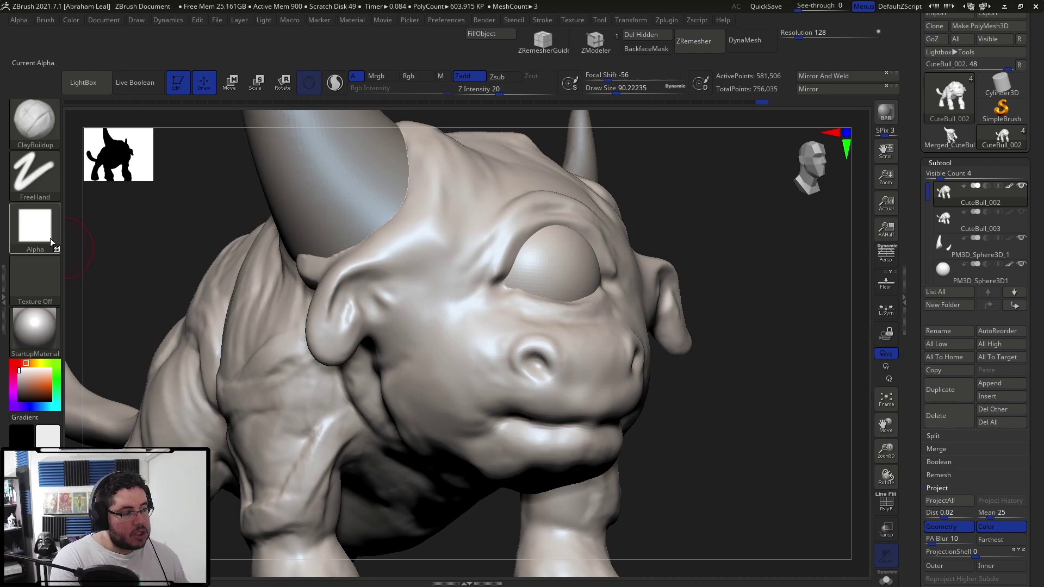
left_click(35, 228)
left_click(102, 307)
Step: Switch to the browser to view the "stylized creatures" image results as reference, and return to ZBrush
key("alt+Tab")
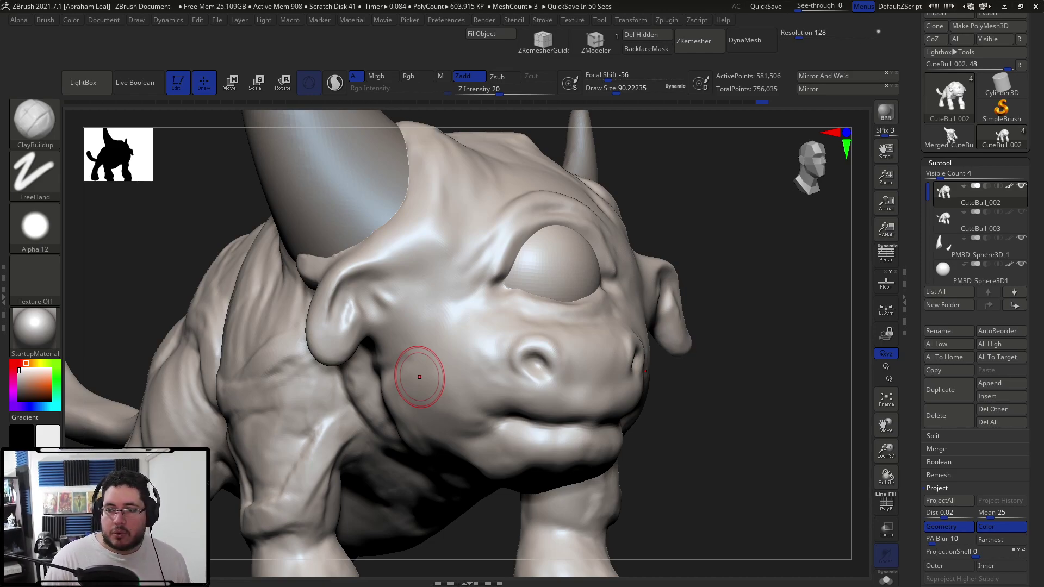
key("alt+Tab")
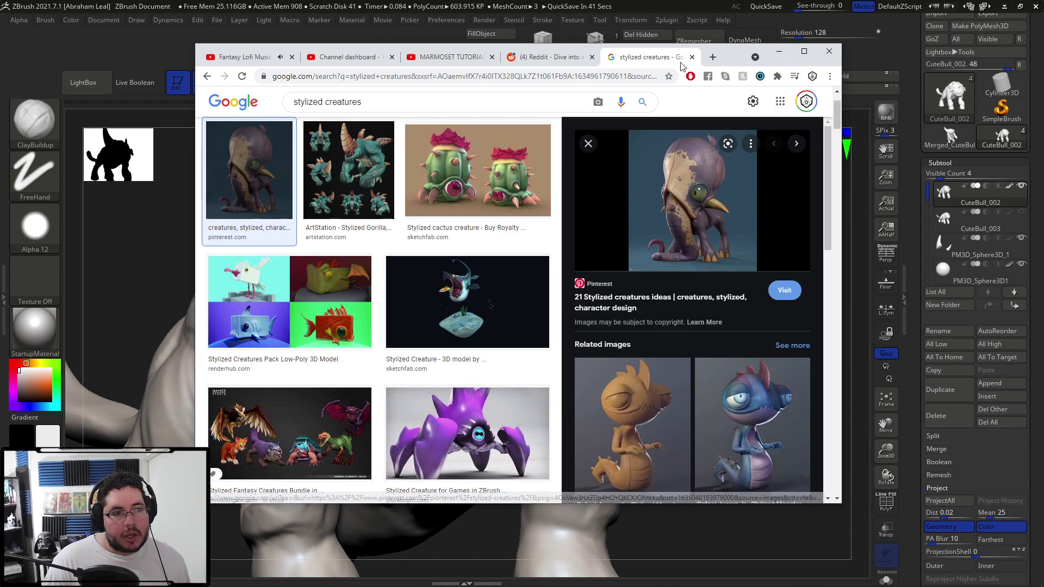
key("alt+Tab")
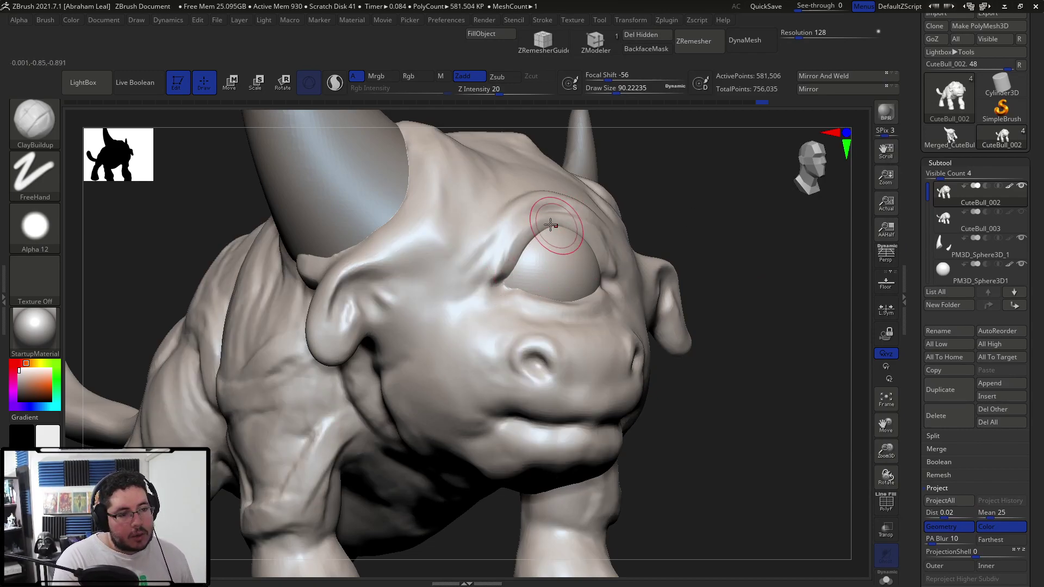
Step: Build up the lower eyelid with ClayBuildup, and carve and soften the fold beneath it with DamStandard at a draw size of about 68
mouse_move(507, 289)
left_mouse_down()
mouse_move(606, 318)
mouse_move(584, 309)
left_mouse_up()
mouse_move(670, 223)
left_mouse_down()
mouse_move(540, 291)
mouse_move(634, 291)
left_mouse_up()
key("b")
key("d")
key("s")
left_click_drag(594, 315, 648, 282)
left_click_drag(478, 332, 536, 302, "shift")
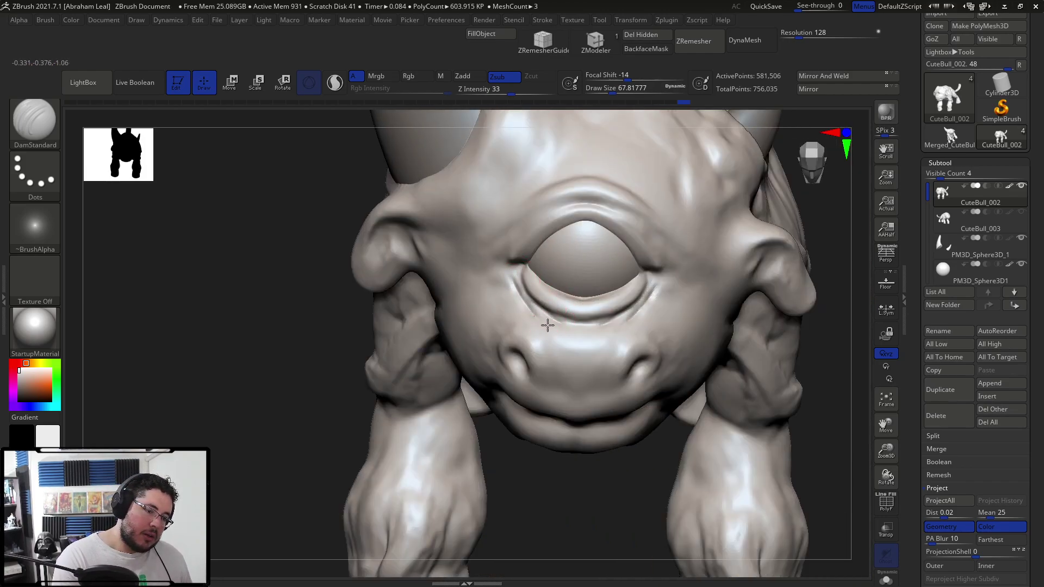
Step: Add volume to the fold under the eye with ClayBuildup at a draw size of about 68
key("b")
key("c")
key("b")
mouse_move(514, 281)
left_mouse_down()
mouse_move(547, 316)
mouse_move(575, 324)
left_mouse_up()
left_click_drag(515, 290, 617, 368)
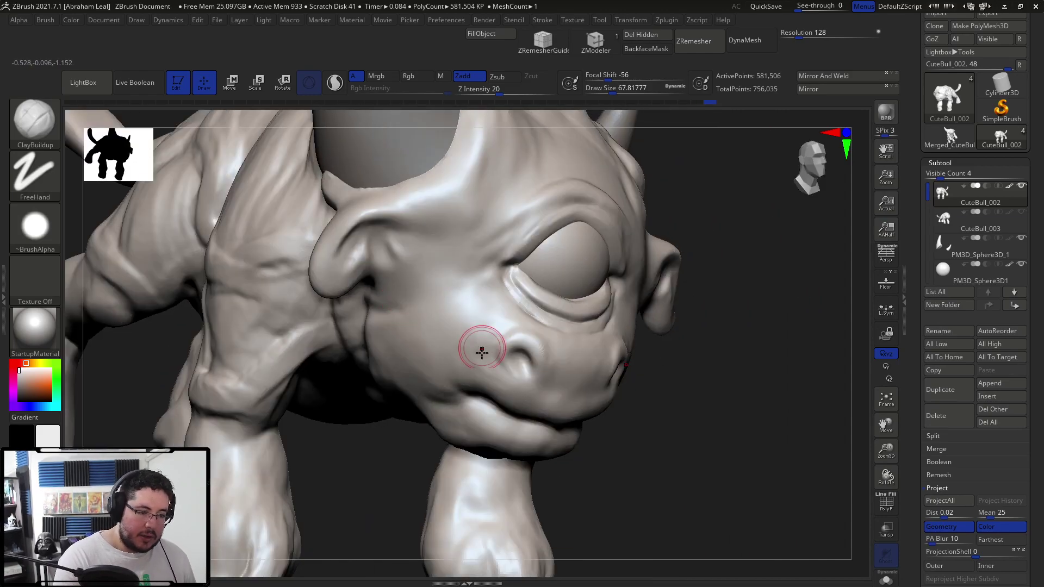
Step: Carve around the nostril with DamStandard and build up its rim with ClayBuildup at a draw size of about 65
key("b")
key("d")
key("s")
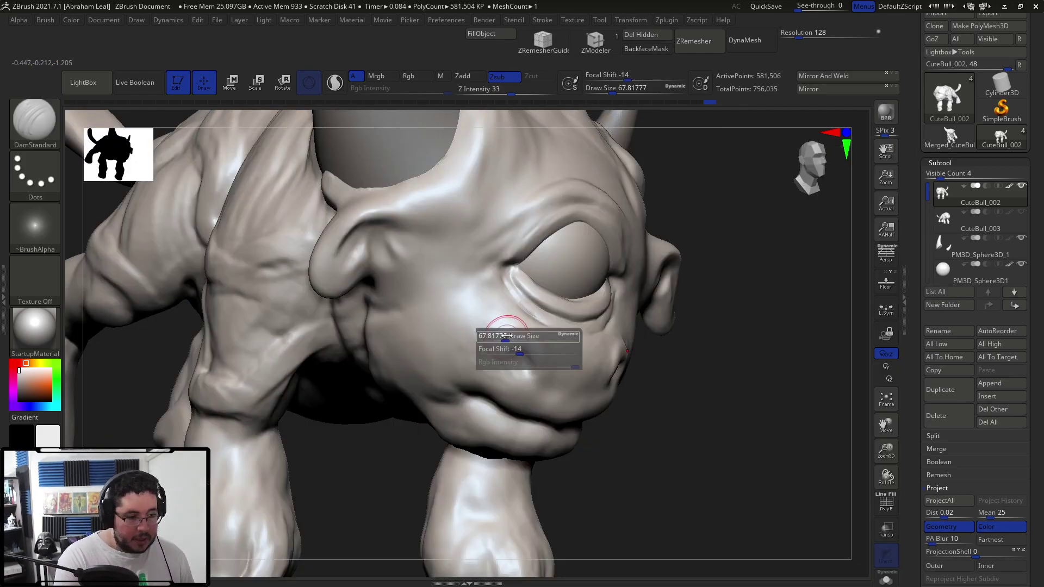
mouse_move(505, 336)
left_mouse_down()
mouse_move(516, 369)
mouse_move(507, 342)
mouse_move(506, 351)
mouse_move(515, 337)
mouse_move(508, 351)
mouse_move(528, 359)
mouse_move(528, 342)
mouse_move(538, 345)
mouse_move(506, 353)
left_mouse_up()
key("b")
key("c")
key("b")
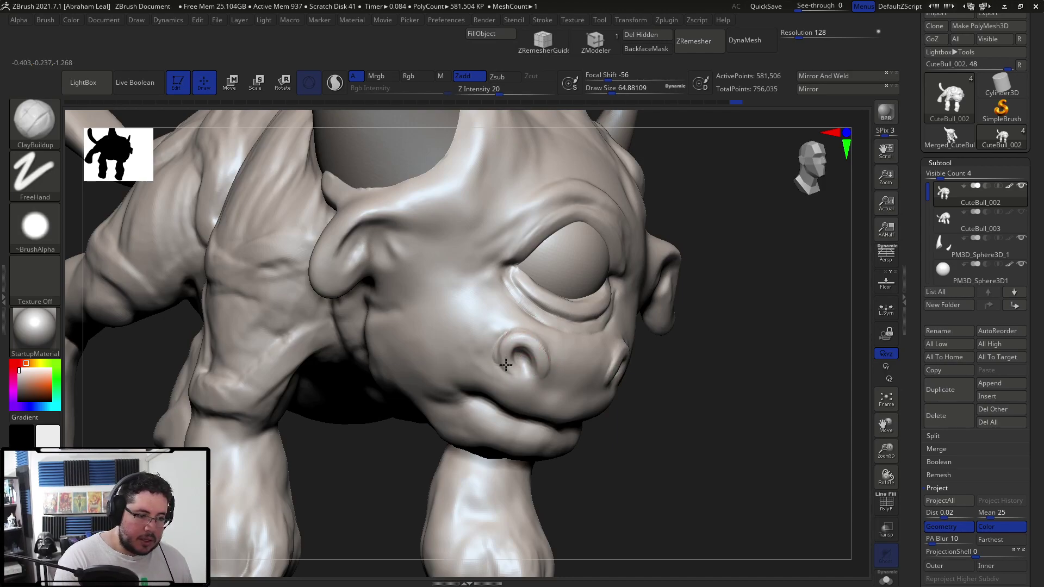
Step: Sharpen the creases around the nostril with DamStandard at a draw size of about 56 and undo the last smoothing stroke
key("b")
key("d")
key("s")
key("space")
left_click_drag(505, 333, 487, 376)
mouse_move(501, 313)
left_mouse_down("shift")
mouse_move(478, 347)
mouse_move(502, 335)
left_mouse_up("shift")
key("ctrl+z")
left_click_drag(656, 379, 633, 330)
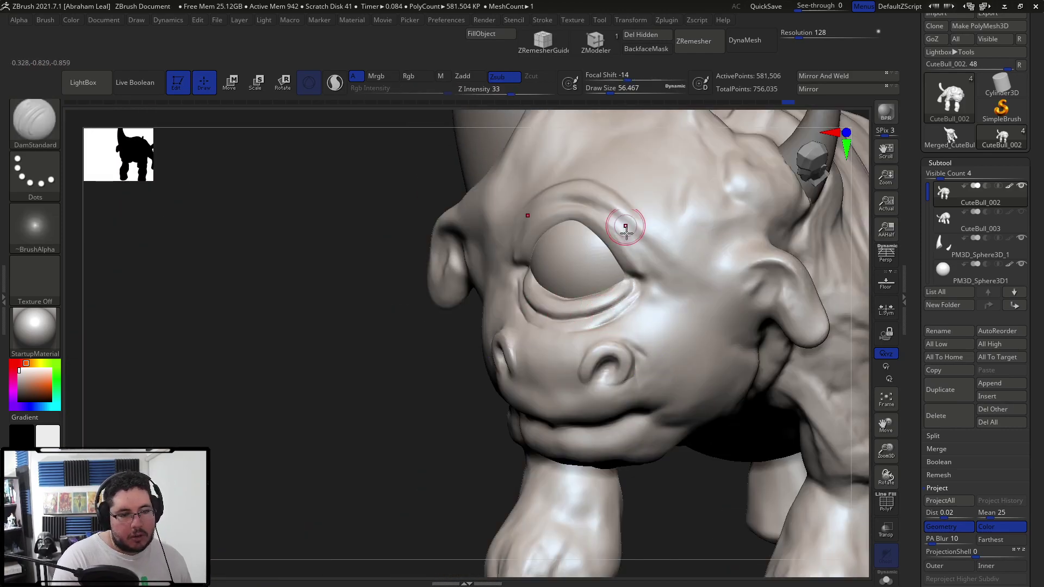
Step: Crease the outer eye corner with DamStandard at a draw size of about 51 and build up the skin around it with ClayBuildup
left_click_drag(627, 274, 649, 270)
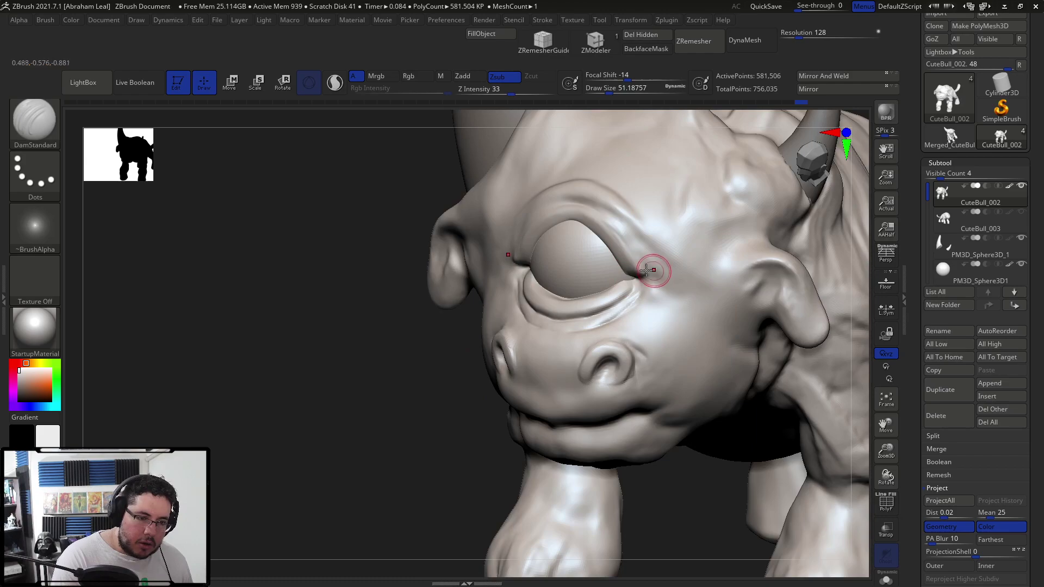
key("b")
key("c")
key("b")
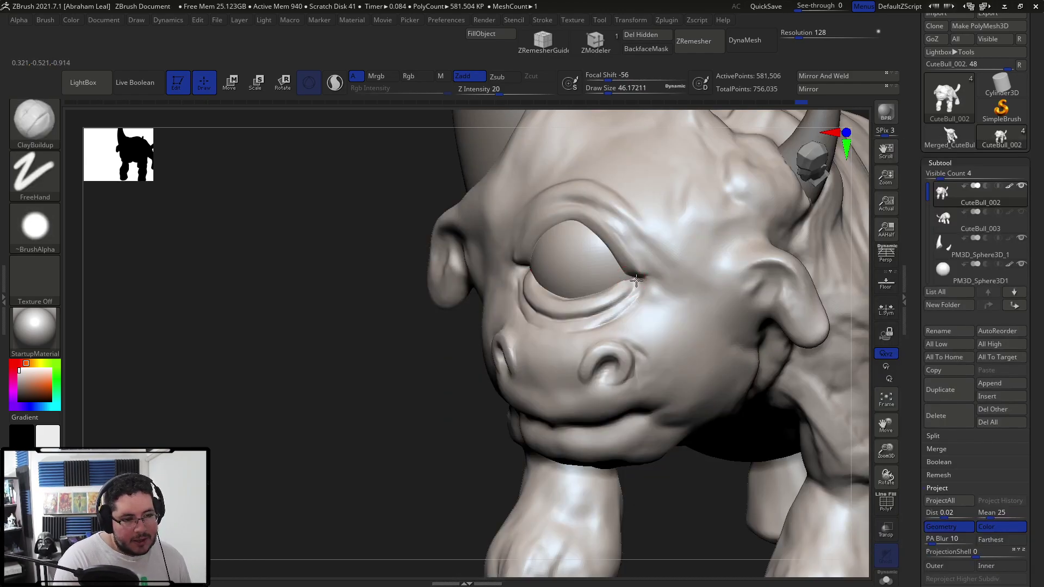
left_click_drag(640, 278, 634, 279)
mouse_move(348, 283)
left_mouse_down()
mouse_move(529, 265)
mouse_move(515, 264)
mouse_move(506, 245)
mouse_move(537, 248)
left_mouse_up()
key("space")
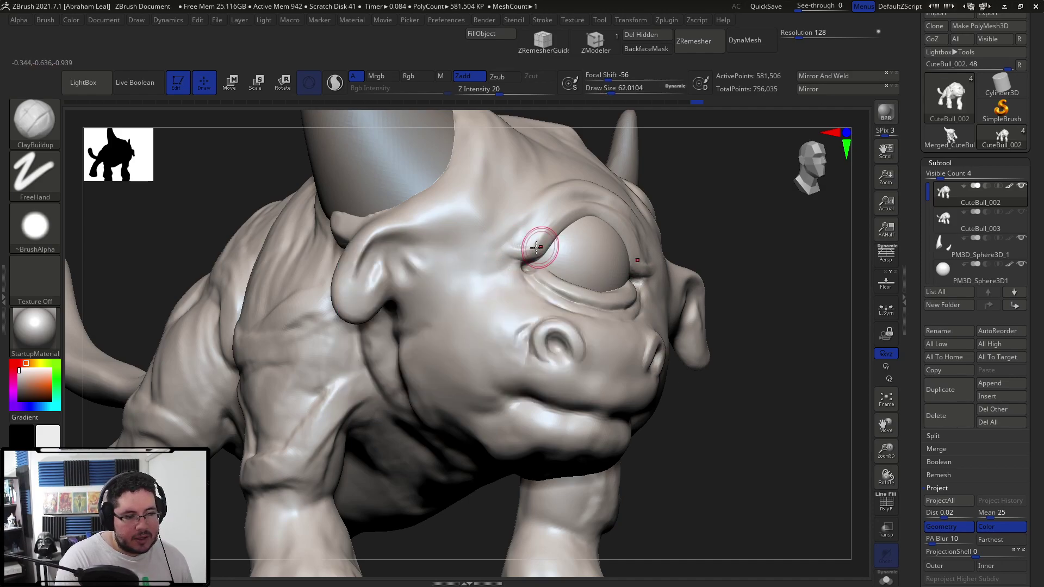
Step: Carve the upper eyelid fold and brow wrinkles with DamStandard at a draw size of about 62
key("b")
key("d")
key("s")
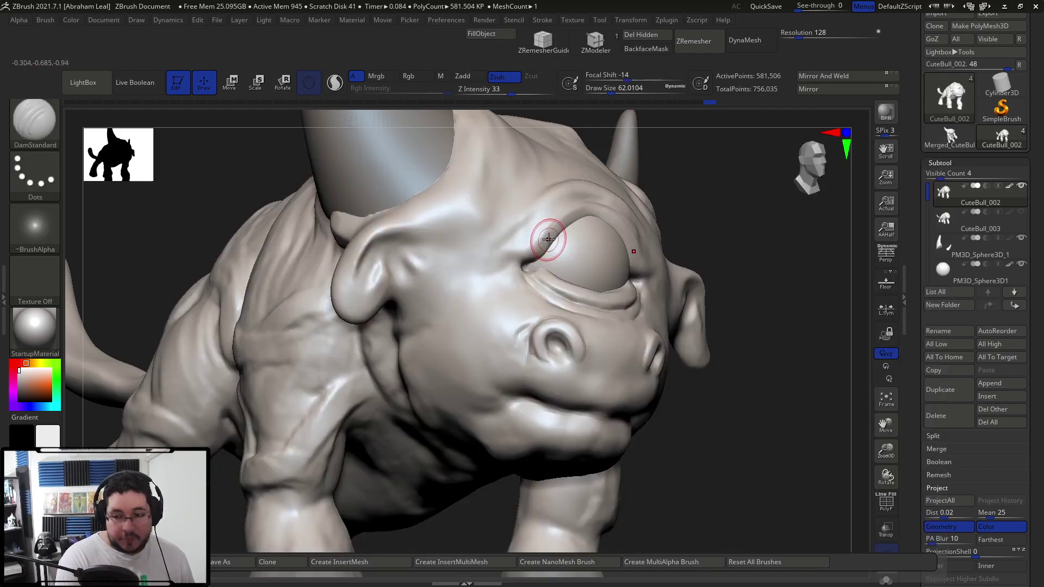
mouse_move(750, 247)
left_mouse_down()
mouse_move(678, 226)
mouse_move(543, 233)
mouse_move(511, 246)
mouse_move(553, 200)
mouse_move(586, 189)
left_mouse_up()
left_click_drag(699, 156, 598, 168)
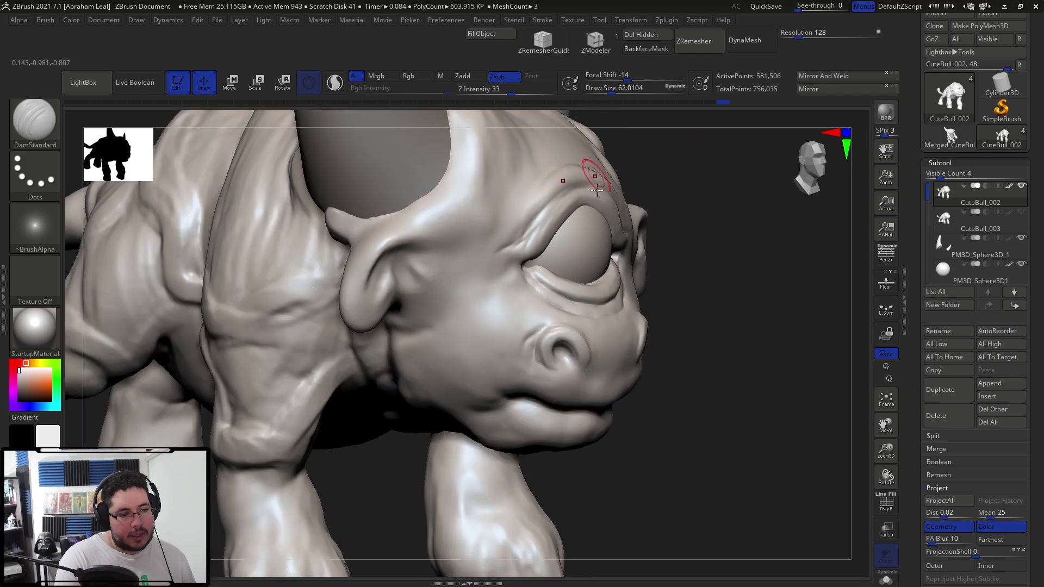
Step: Thicken the upper eyelid with ClayBuildup at a draw size of about 77
key("b")
key("c")
key("b")
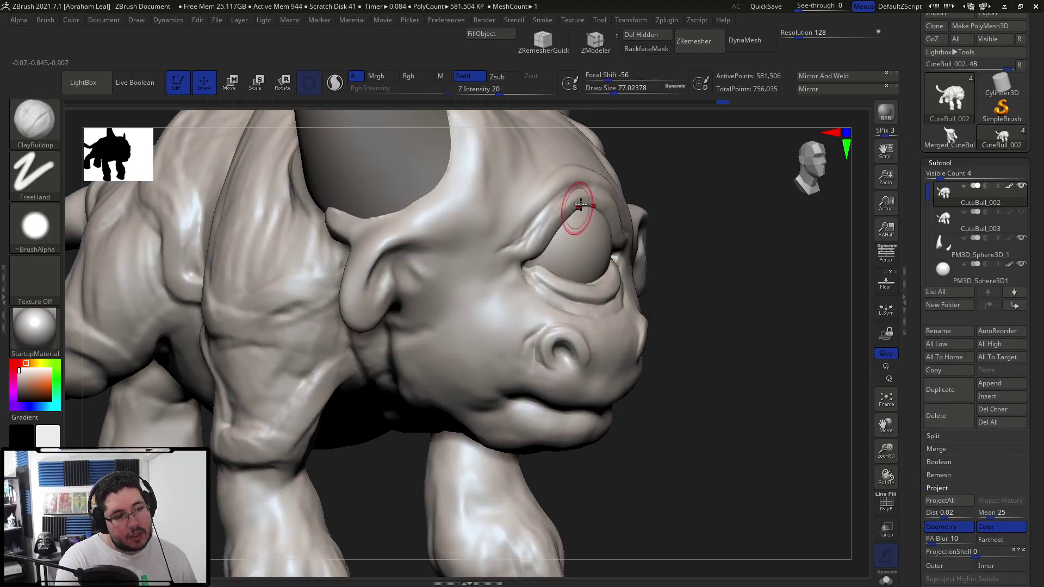
mouse_move(559, 224)
left_mouse_down()
mouse_move(586, 199)
mouse_move(542, 240)
mouse_move(587, 202)
mouse_move(585, 222)
left_mouse_up()
right_click_drag(586, 218, 668, 146)
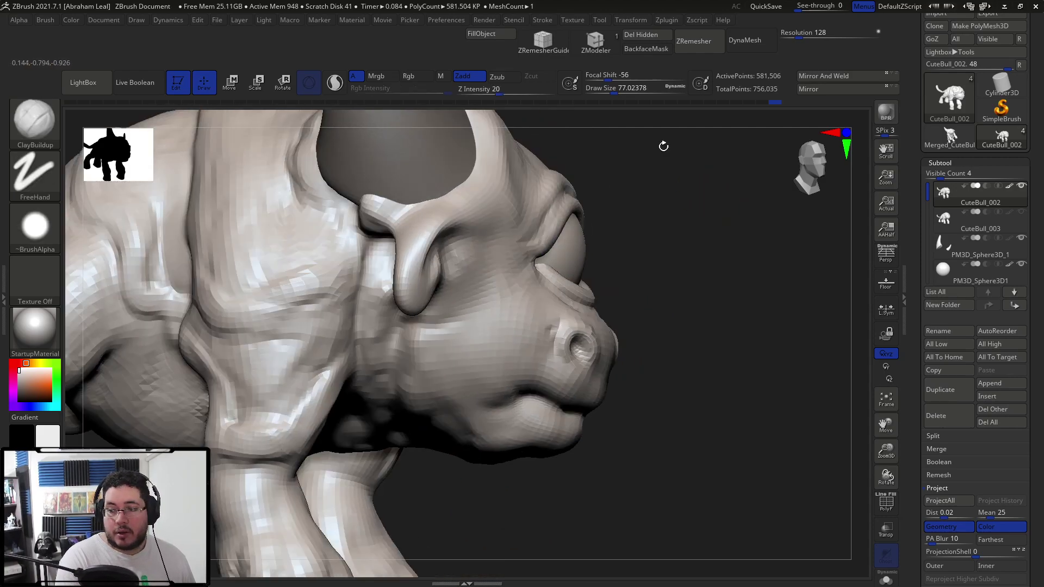
Step: Build up the cheek beside the eye and ear with ClayBuildup, enlarging the draw size to about 172, and smooth the added volume
key("space")
left_click_drag(531, 266, 546, 267)
right_click_drag(538, 269, 489, 291)
mouse_move(469, 289)
left_mouse_down()
mouse_move(460, 313)
mouse_move(456, 275)
mouse_move(477, 281)
mouse_move(497, 255)
mouse_move(475, 305)
left_mouse_up()
mouse_move(479, 263)
left_mouse_down("shift")
mouse_move(473, 310)
mouse_move(486, 294)
mouse_move(485, 303)
left_mouse_up("shift")
key("space")
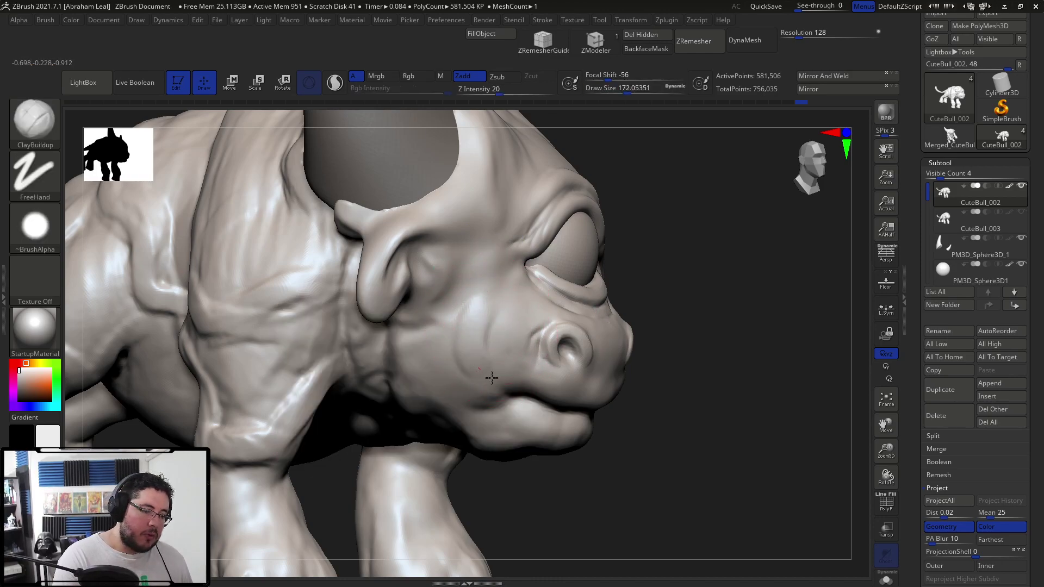
key("shift")
Step: Carve the mouth corner with DamStandard at a draw size of about 68 and build skin folds around it with ClayBuildup
mouse_move(646, 425)
left_mouse_down()
mouse_move(662, 356)
mouse_move(641, 370)
left_mouse_up()
key("b")
key("d")
key("s")
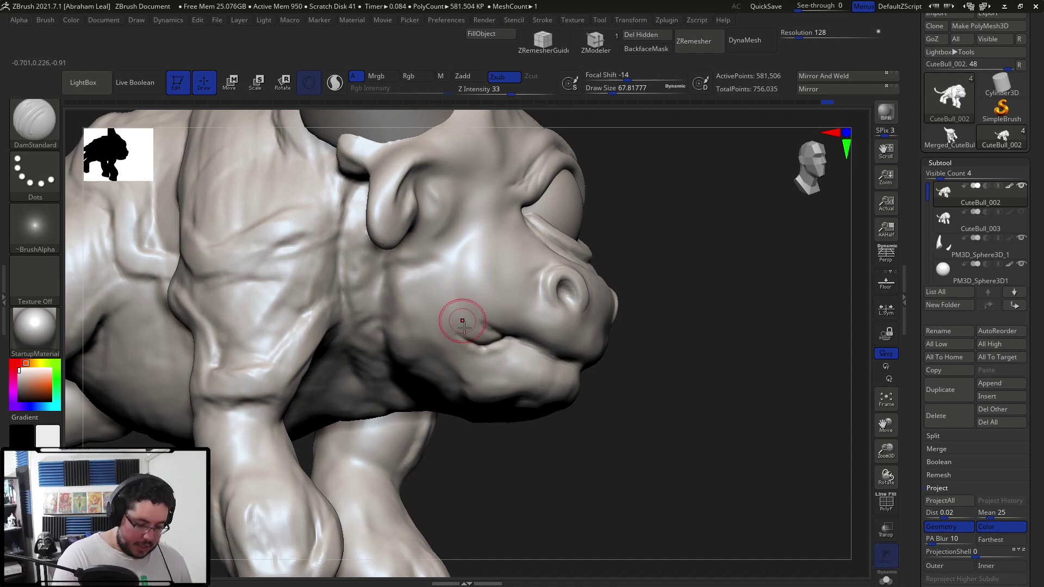
key("b")
key("c")
key("b")
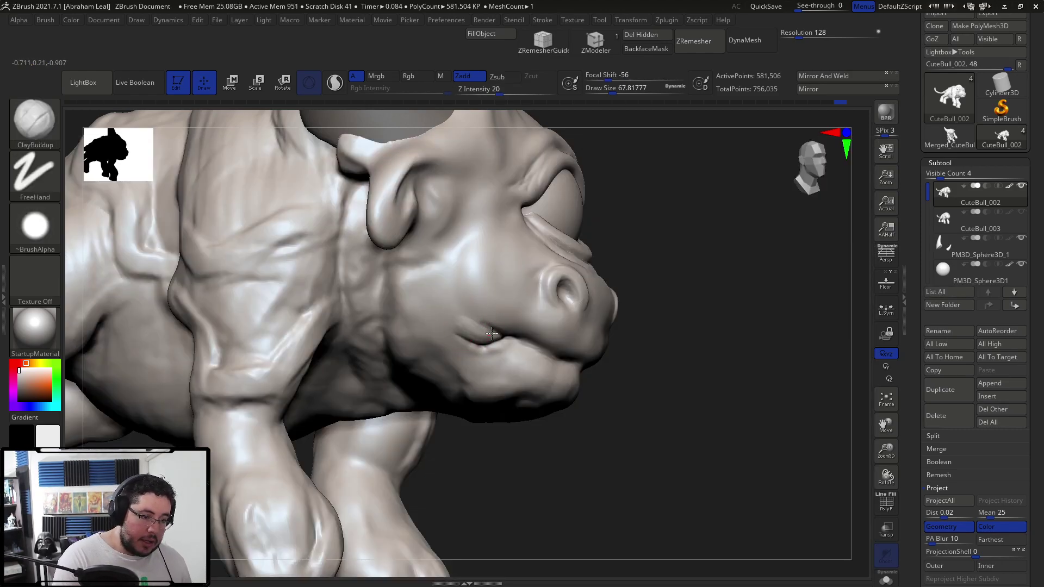
left_click_drag(477, 310, 493, 311)
key("space")
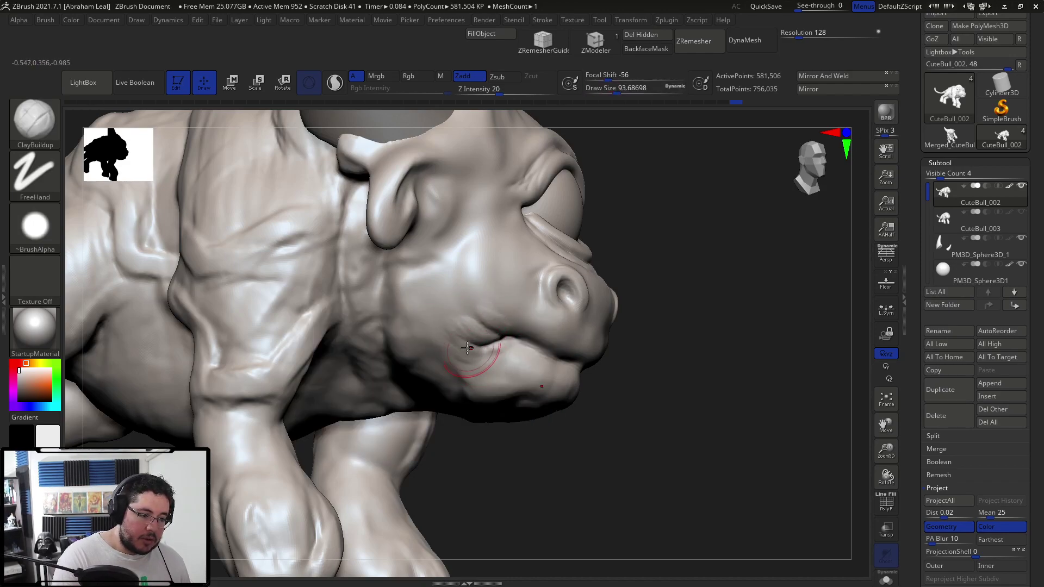
Step: Define the line between the lips with DamStandard at a draw size of about 87
key("b")
key("d")
key("s")
key("space")
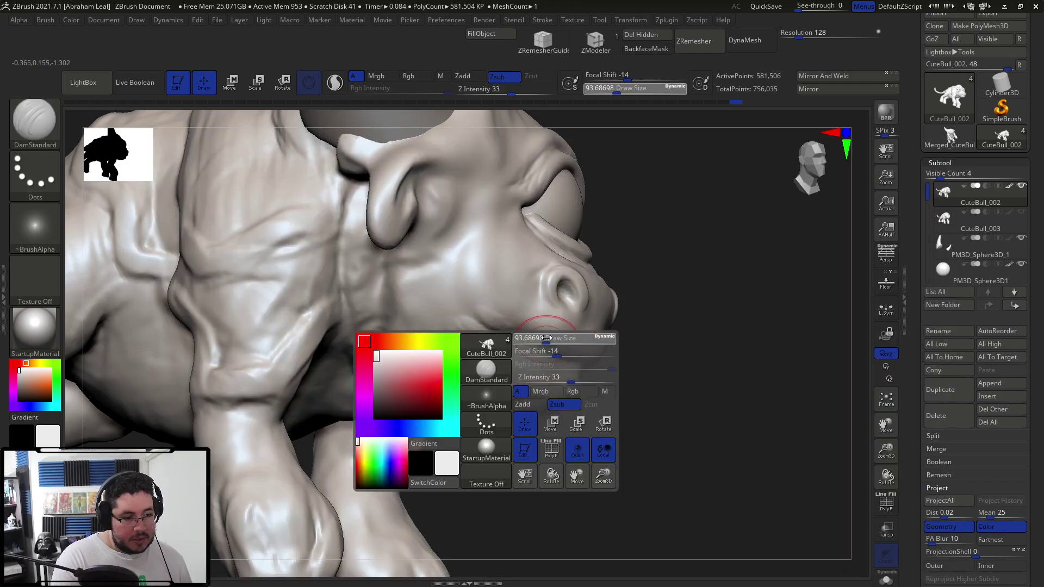
left_click_drag(545, 337, 543, 338)
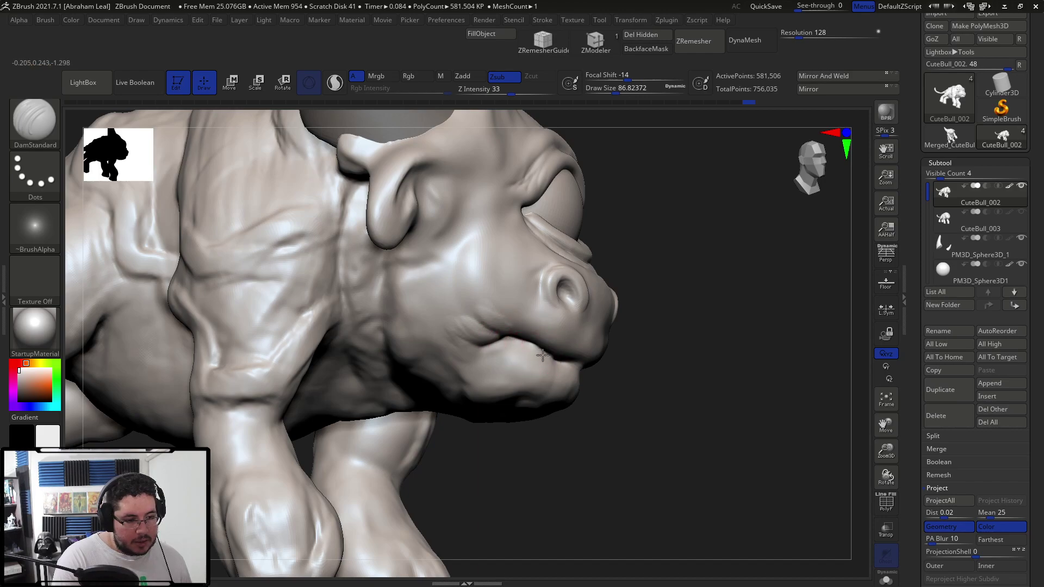
left_click_drag(630, 367, 619, 373)
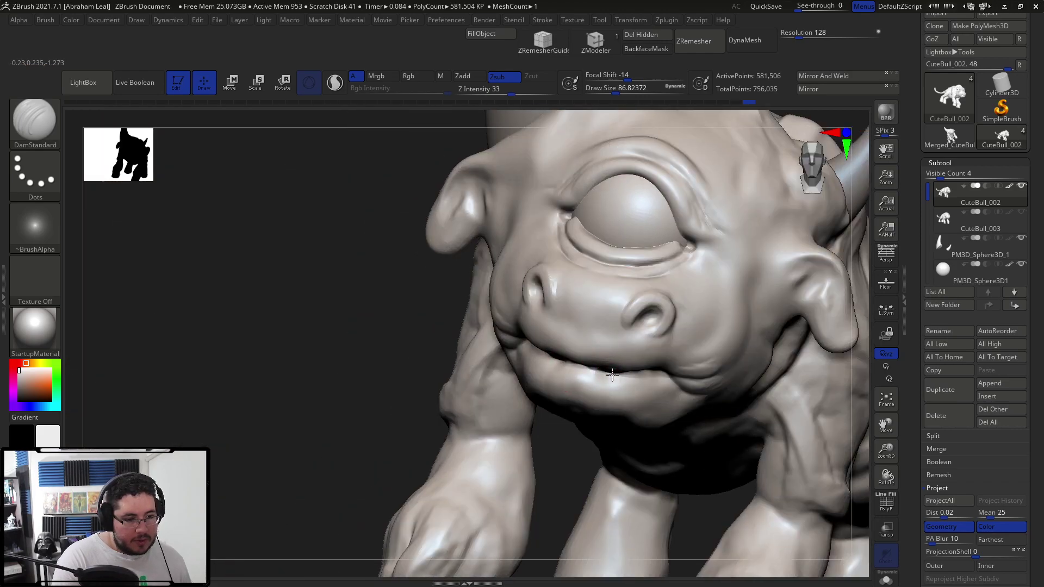
Step: Smooth the cheek surface around the mouth corner
key("f")
left_click_drag(373, 411, 537, 355, "shift")
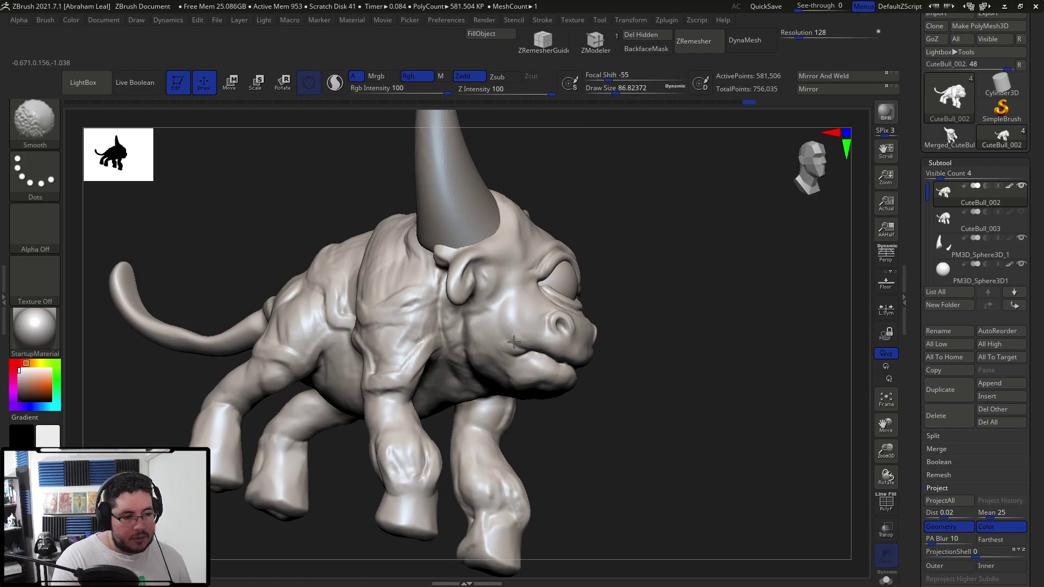
left_click_drag(634, 345, 615, 352)
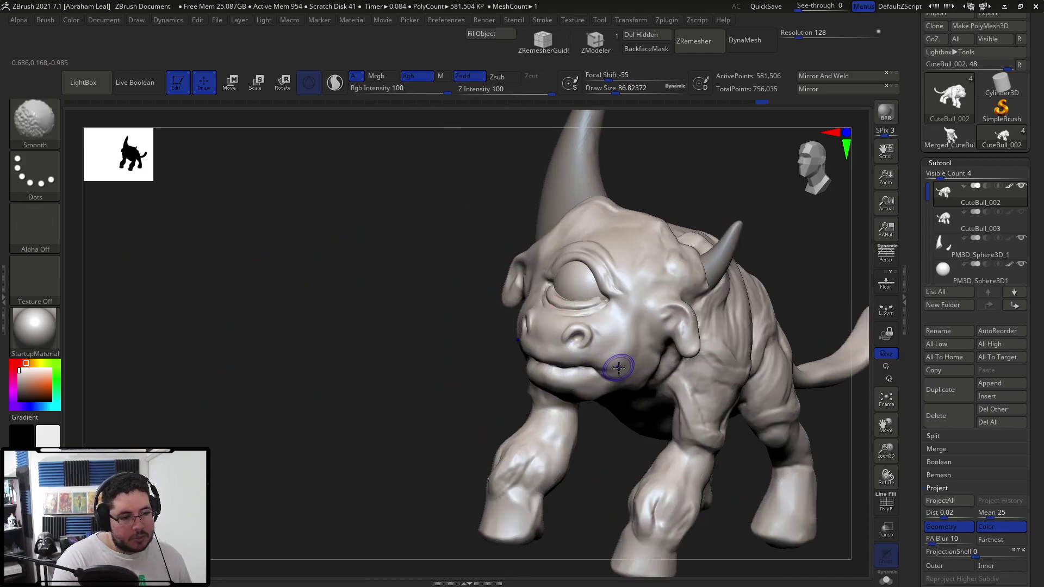
Step: Flatten the planes on the side of the face with TrimDynamic at a draw size of about 163 and smooth the transitions
key("b")
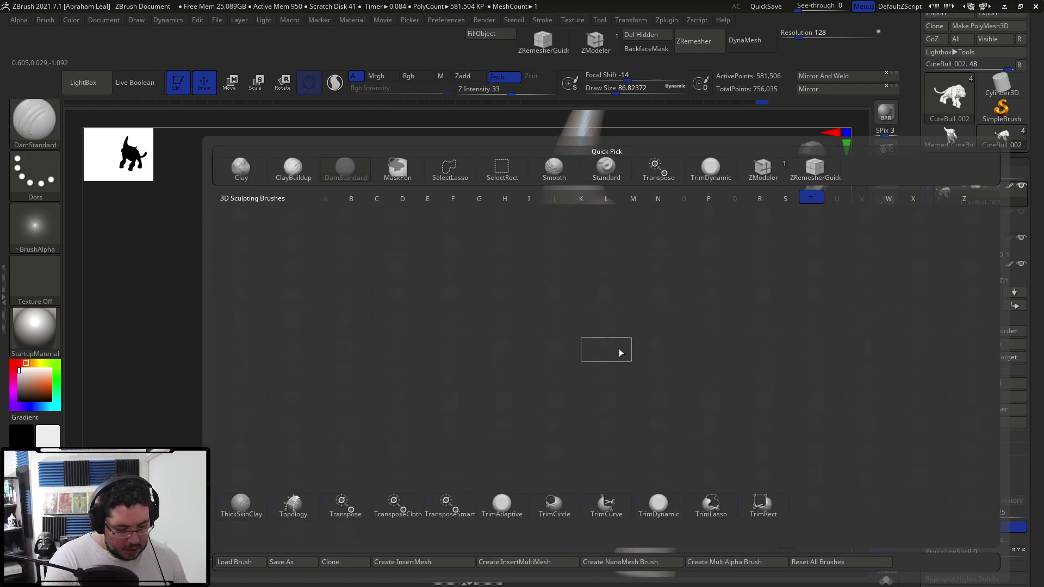
key("t")
key("d")
key("space")
left_click_drag(633, 343, 638, 343)
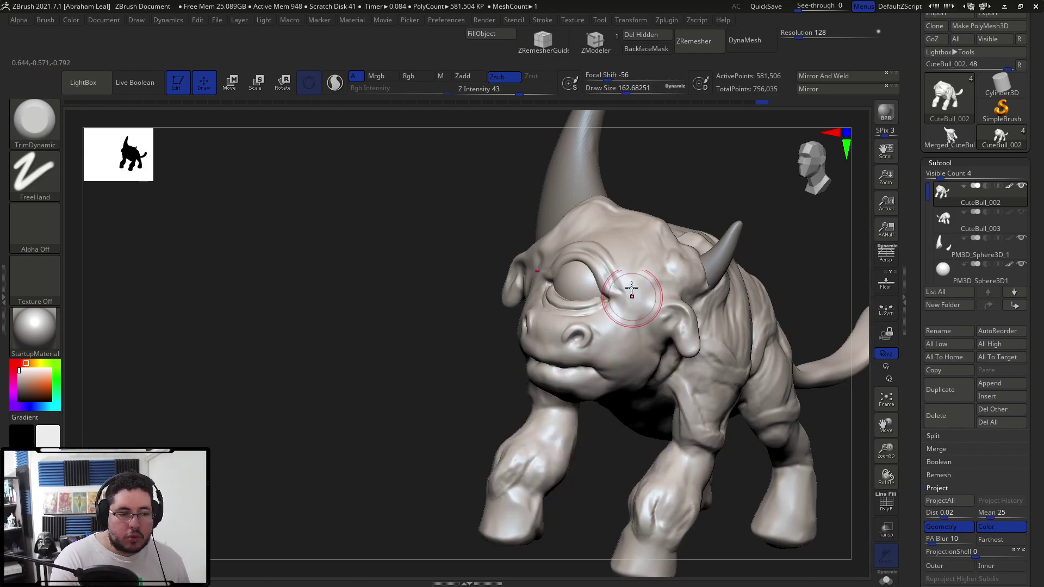
key("shift")
mouse_move(637, 264)
right_mouse_down()
mouse_move(682, 187)
mouse_move(653, 242)
right_mouse_up()
left_click_drag(646, 300, 637, 320, "shift")
right_click_drag(716, 284, 528, 355)
right_click_drag(666, 332, 722, 347)
mouse_move(723, 347)
right_mouse_down("ctrl")
mouse_move(718, 366)
mouse_move(659, 365)
right_mouse_up("ctrl")
right_click_drag(760, 350, 690, 348)
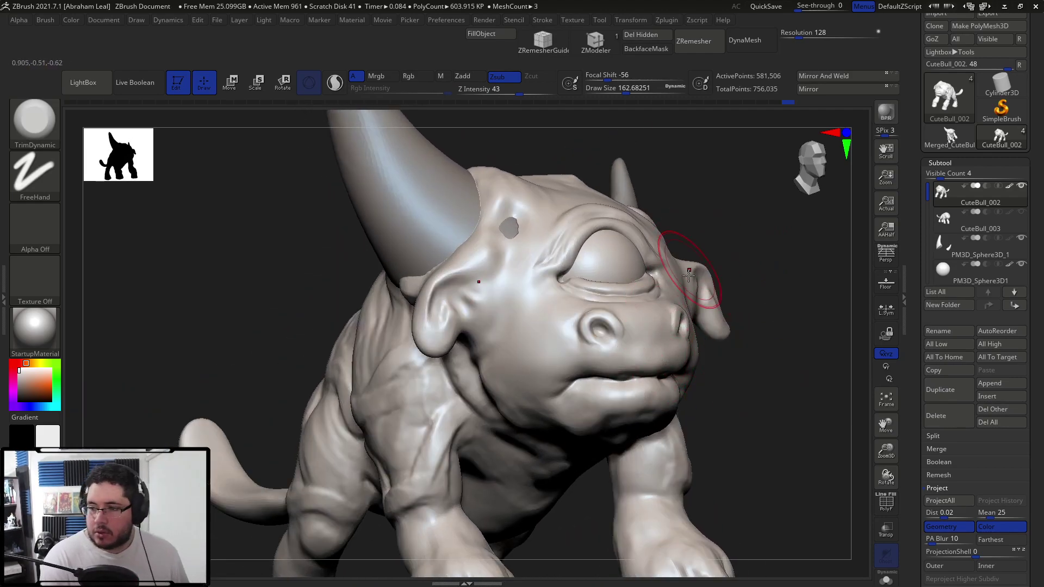
Step: Build up the chin with ClayBuildup at a draw size of about 202 and smooth it
mouse_move(748, 363)
right_mouse_down()
mouse_move(739, 326)
mouse_move(731, 342)
right_mouse_up()
right_click_drag(494, 356, 496, 345)
key("b")
key("c")
key("b")
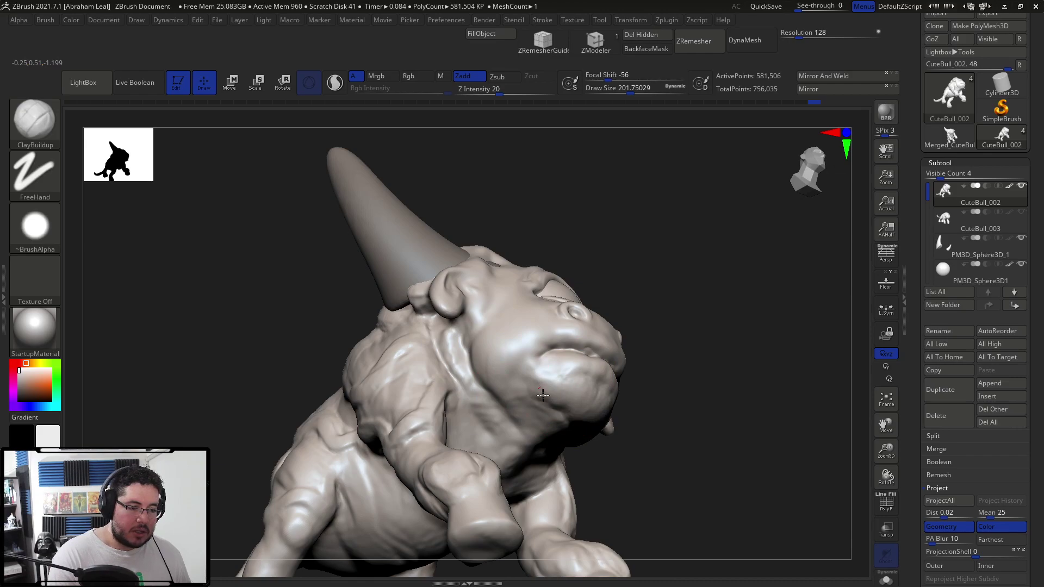
key("shift")
left_click_drag(569, 385, 584, 384, "shift")
Step: Fill out the underside of the jaw with ClayBuildup and smooth it into the cheeks and throat
left_click_drag(723, 277, 641, 307)
left_click_drag(810, 299, 718, 304)
mouse_move(501, 407)
left_mouse_down()
mouse_move(571, 373)
mouse_move(579, 389)
left_mouse_up()
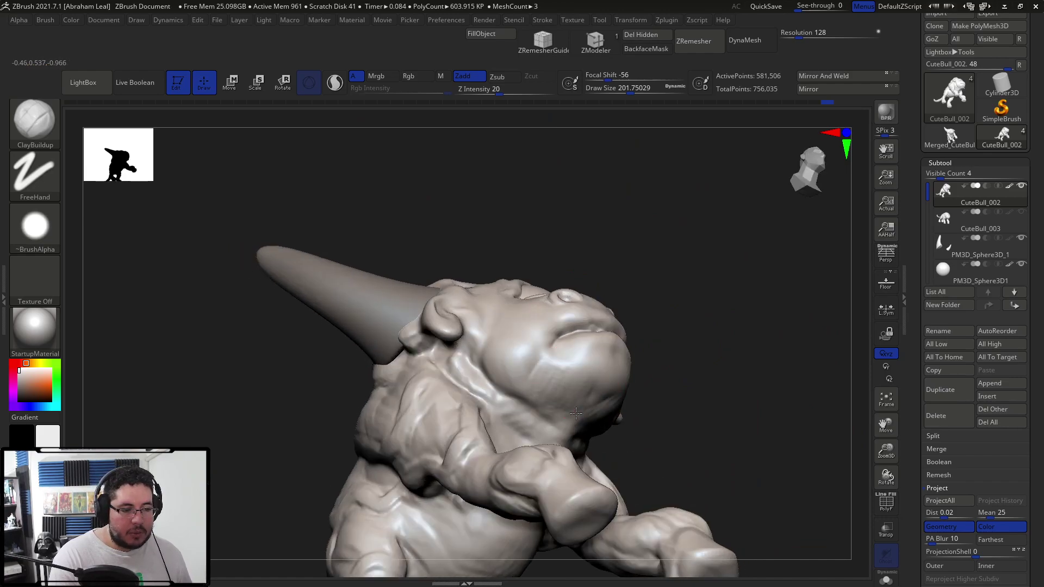
key("shift")
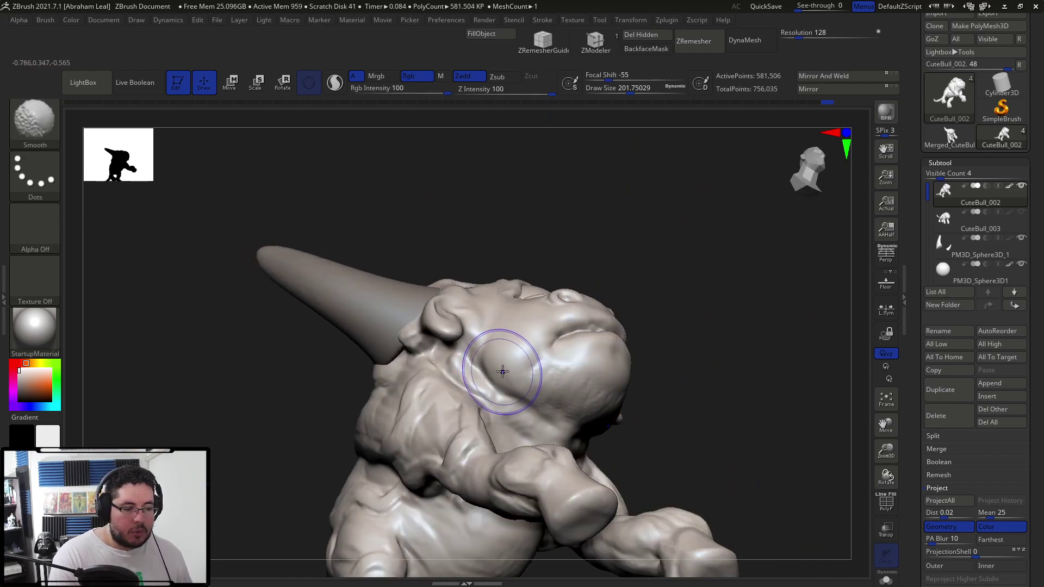
mouse_move(668, 353)
left_mouse_down()
mouse_move(592, 377)
mouse_move(601, 383)
mouse_move(620, 356)
left_mouse_up()
left_click_drag(717, 373, 636, 389)
left_click_drag(774, 273, 559, 344)
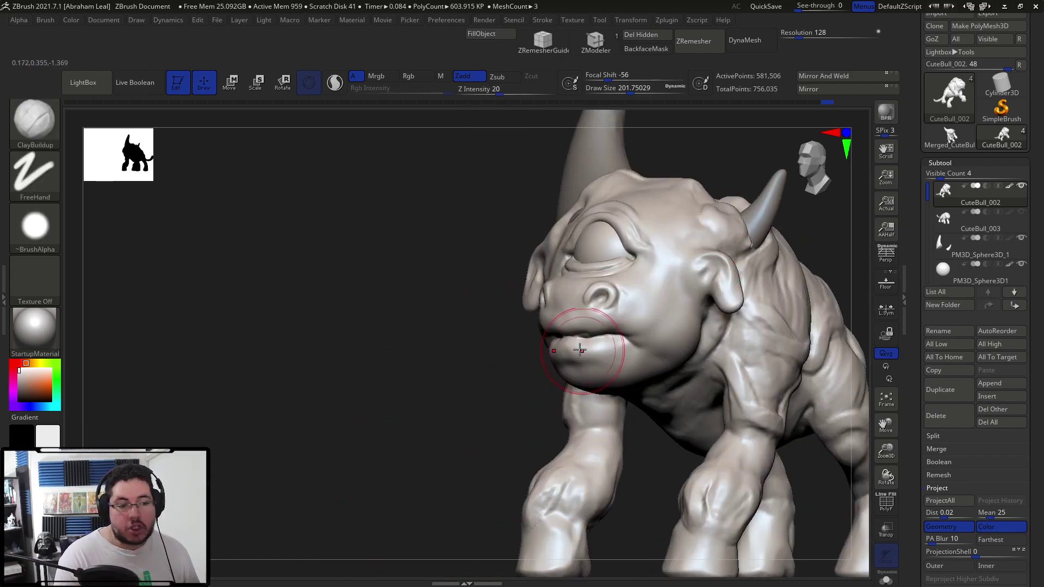
Step: Recut the mouth line between the lips with DamStandard at a draw size of about 59
key("b")
key("d")
key("s")
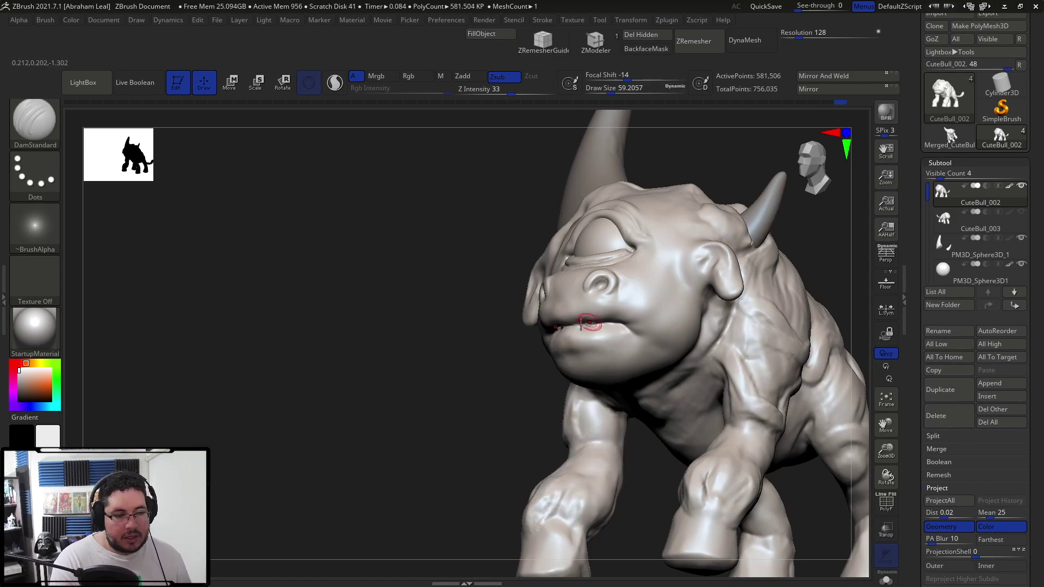
right_click_drag(598, 323, 543, 330)
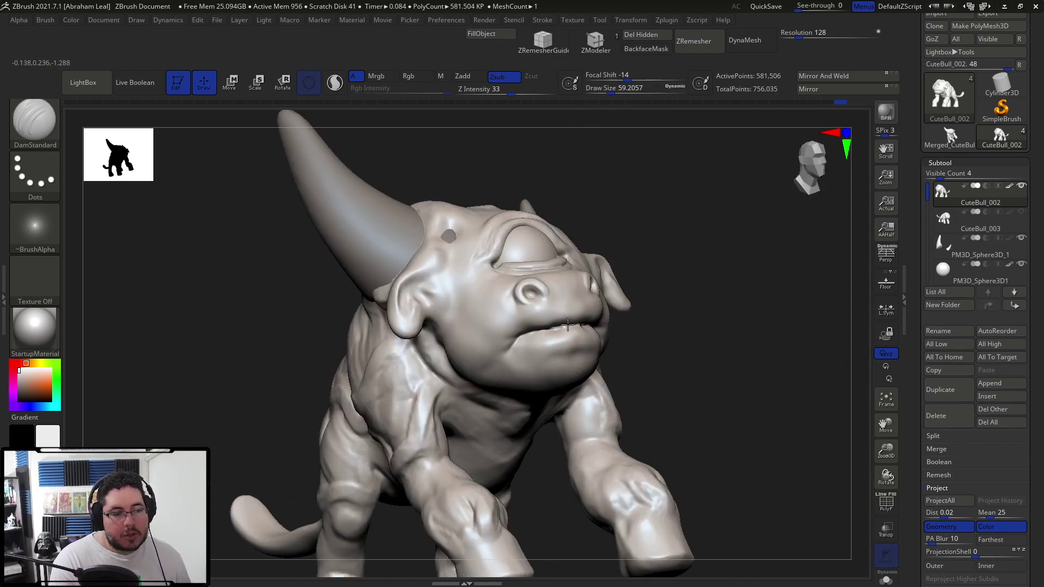
Step: Toggle the polypaint display of CuteBull_002 off and back on, and examine the body from the side
right_click_drag(670, 300, 760, 254)
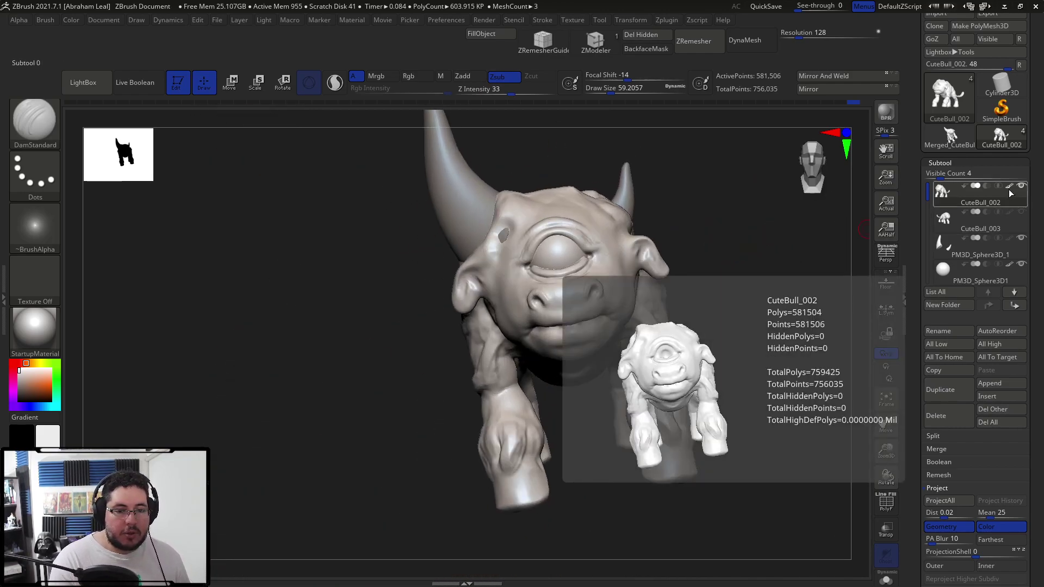
left_click(1007, 186)
left_click(1008, 187)
mouse_move(818, 274)
right_mouse_down()
mouse_move(831, 228)
mouse_move(623, 399)
mouse_move(652, 413)
mouse_move(737, 375)
mouse_move(785, 375)
mouse_move(747, 357)
mouse_move(761, 377)
mouse_move(803, 359)
right_mouse_up()
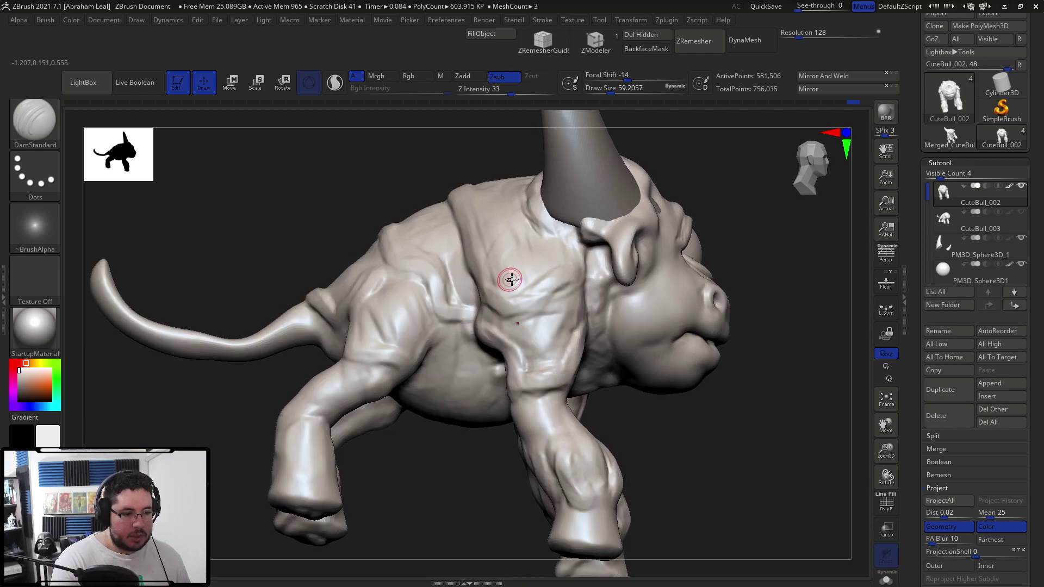
Step: Carve the edge of the shoulder plate and the creases behind it with DamStandard at a draw size of about 80
key("b")
key("d")
key("s")
key("space")
left_click_drag(509, 288, 515, 288)
right_click_drag(740, 184, 515, 265)
key("space")
left_click_drag(559, 235, 552, 232)
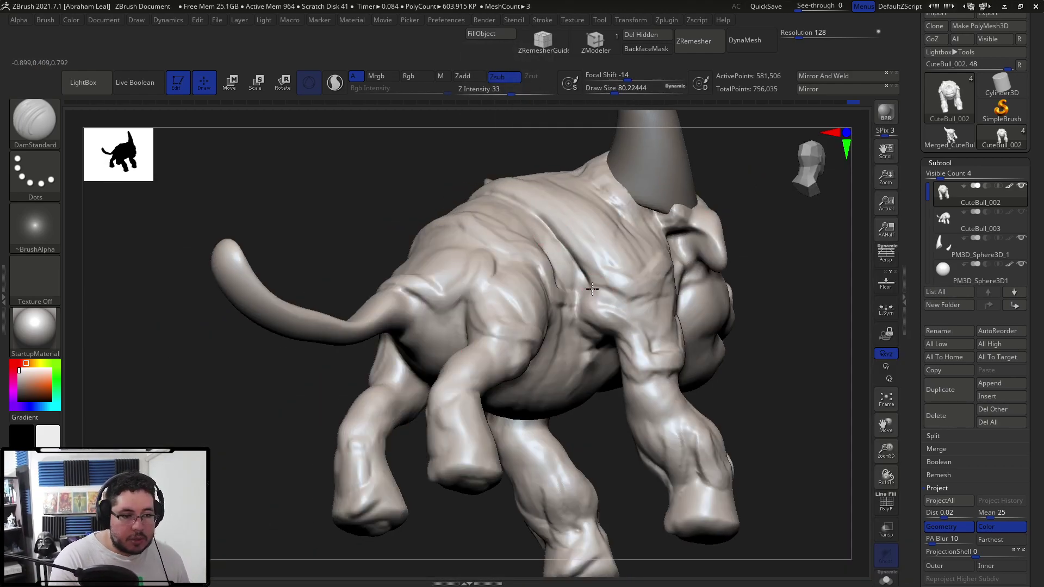
right_click_drag(637, 311, 646, 242)
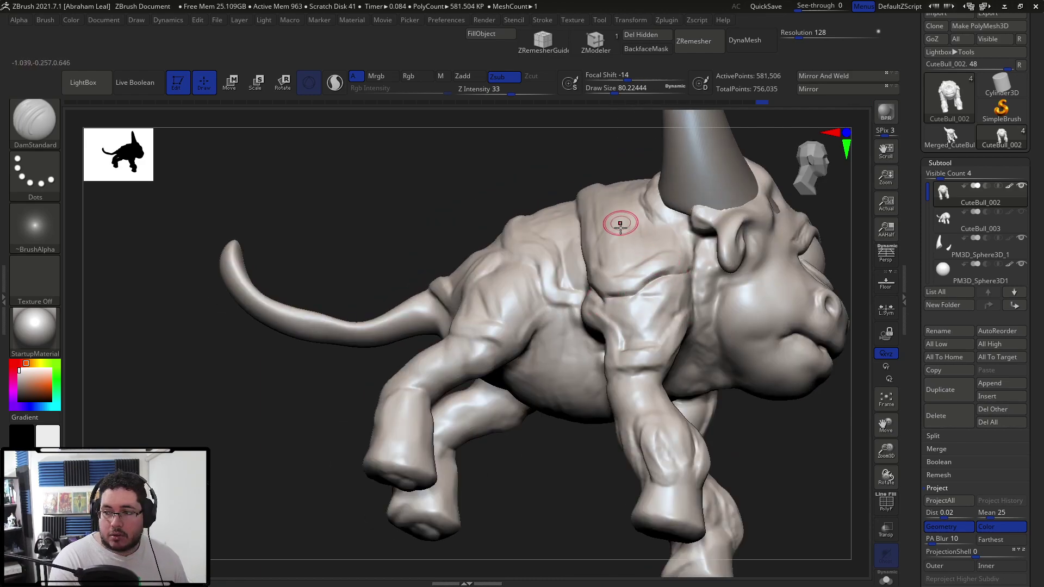
Step: Build up the rear edge of the shoulder plate with ClayBuildup at a draw size of about 104 and smooth it
key("b")
key("c")
key("b")
key("space")
left_click_drag(610, 293, 604, 293)
mouse_move(571, 150)
right_mouse_down()
mouse_move(594, 158)
mouse_move(611, 207)
right_mouse_up()
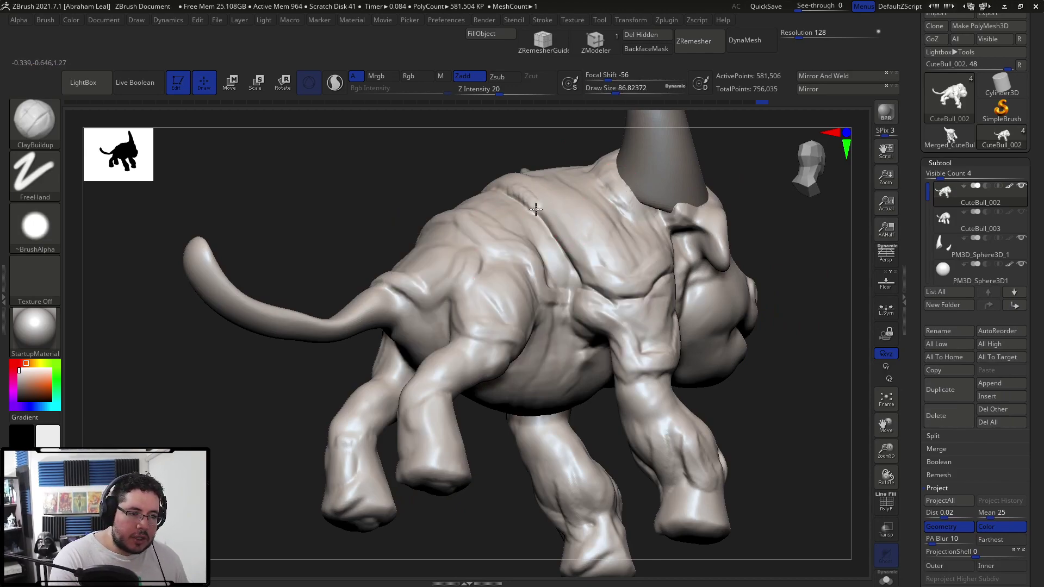
key("]")
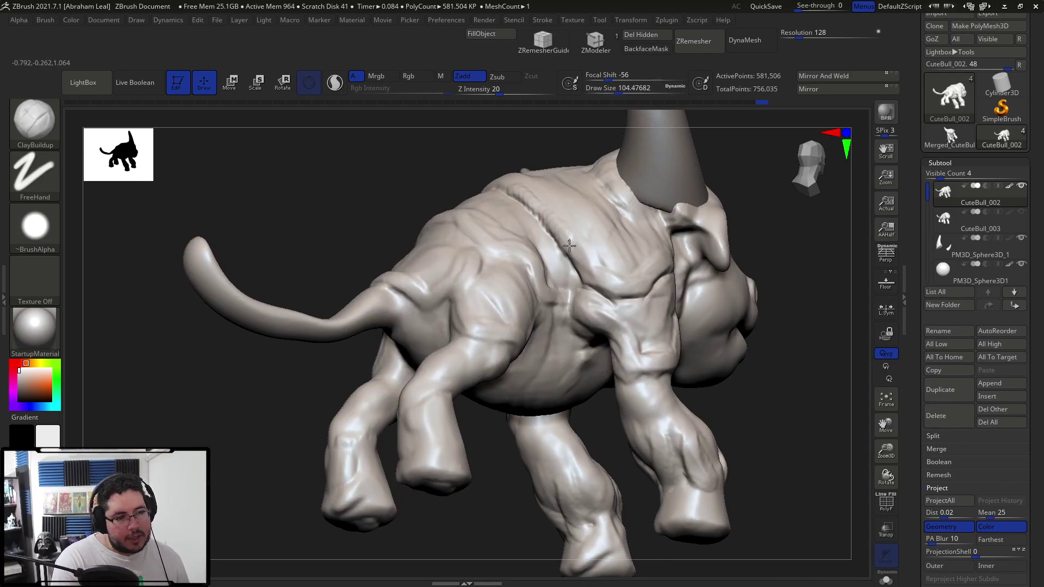
key("shift")
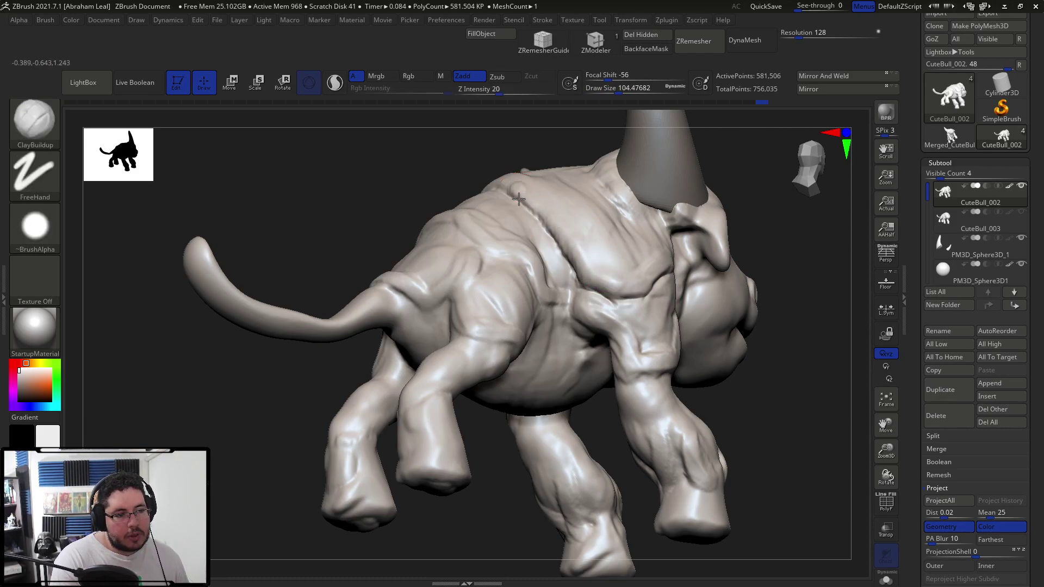
left_click_drag(544, 212, 556, 233)
left_click_drag(782, 228, 712, 210)
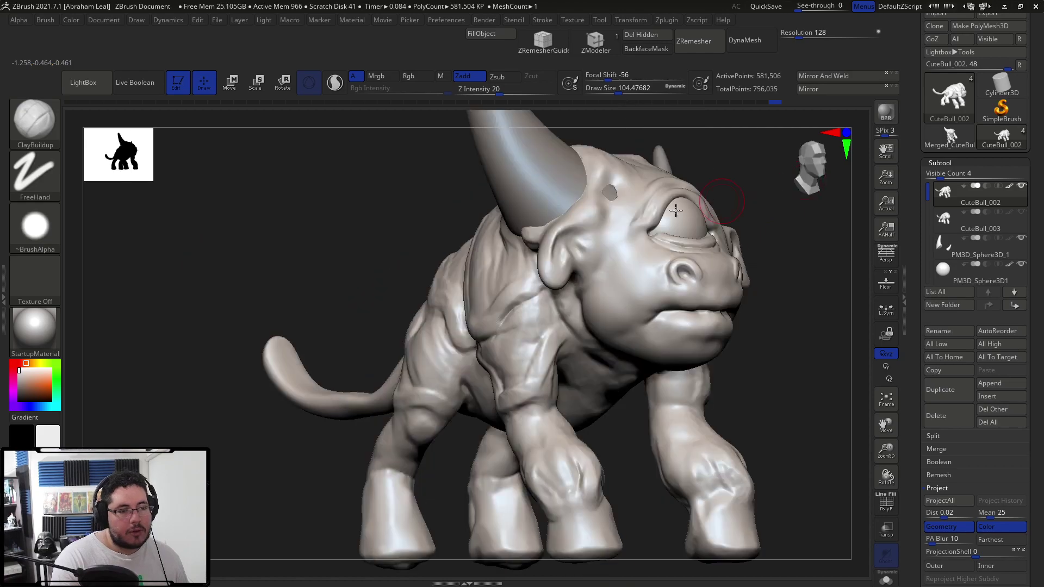
Step: Fill out the surface of the shoulder plate along its side and top with ClayBuildup at a draw size of about 136
left_click_drag(738, 161, 745, 186)
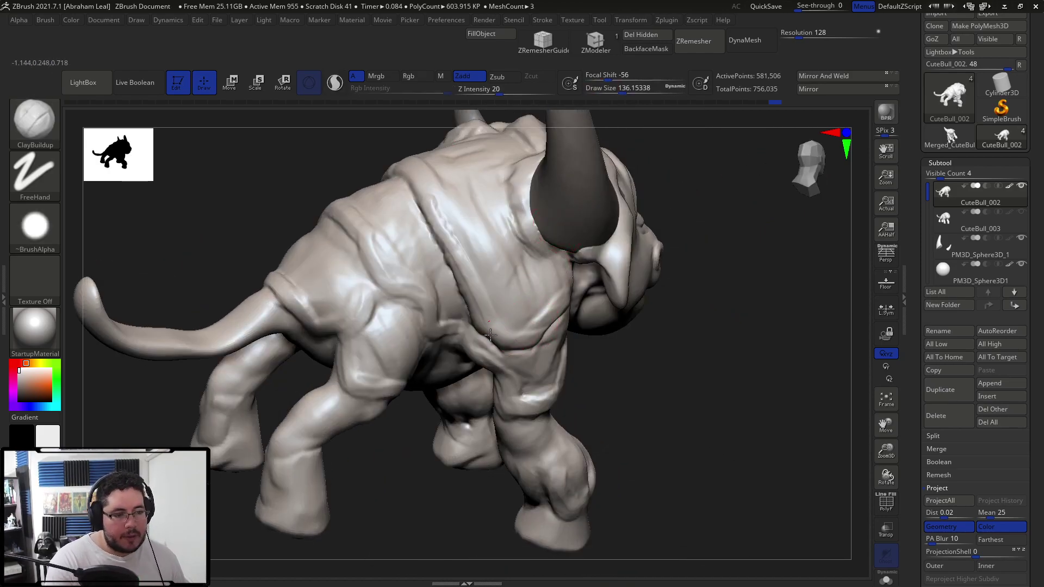
left_click_drag(686, 333, 541, 316)
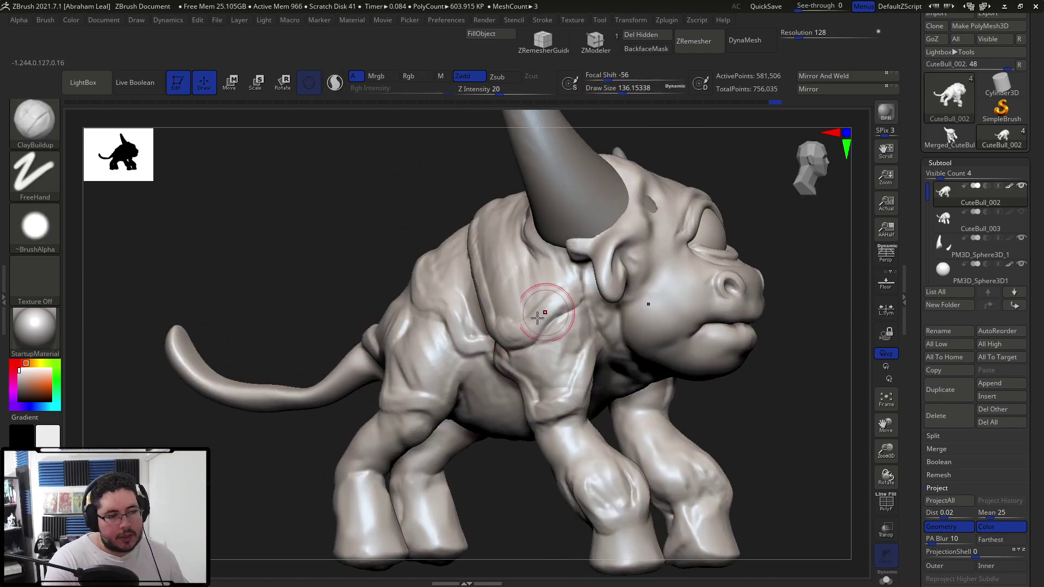
mouse_move(578, 287)
left_mouse_down()
mouse_move(569, 277)
mouse_move(563, 288)
left_mouse_up()
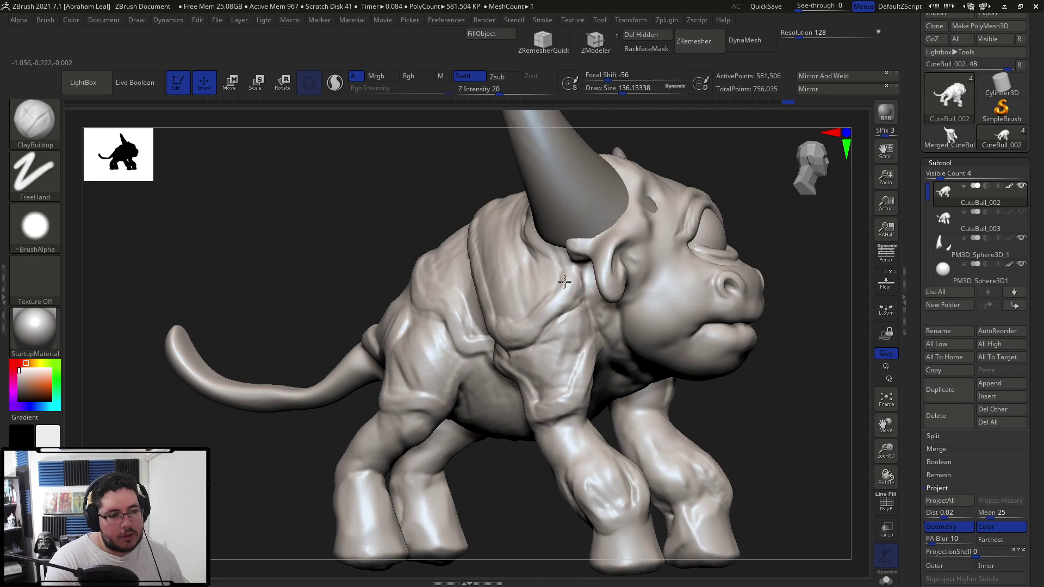
left_click_drag(680, 130, 701, 229)
right_click_drag(370, 167, 572, 260)
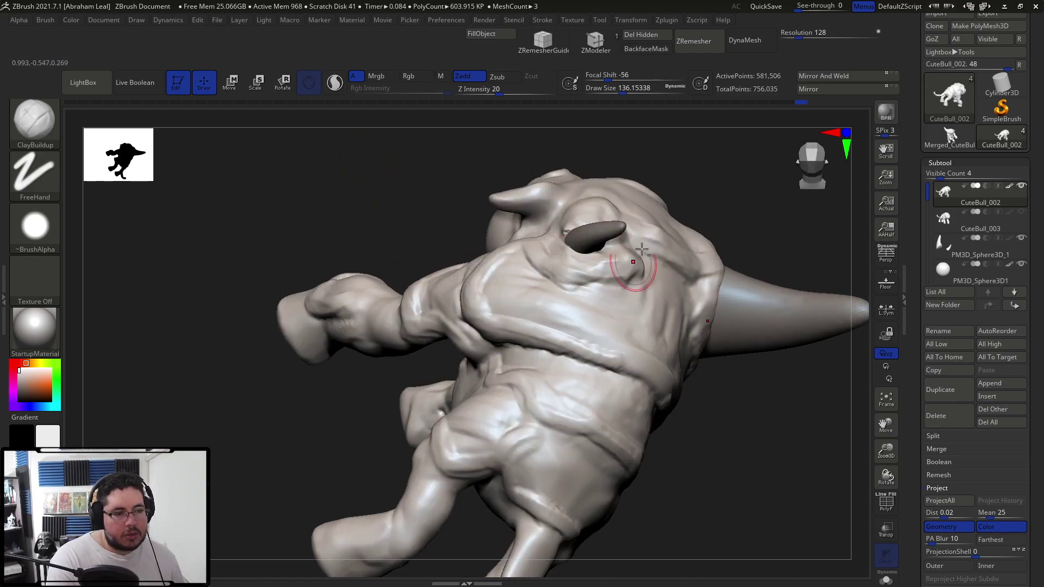
right_click_drag(637, 257, 571, 240)
mouse_move(600, 258)
left_mouse_down()
mouse_move(615, 261)
mouse_move(559, 297)
mouse_move(614, 294)
mouse_move(634, 335)
left_mouse_up()
Step: Flatten the top and side of the shoulder plate with TrimDynamic at a draw size of about 234 and smooth it
key("b")
key("t")
key("d")
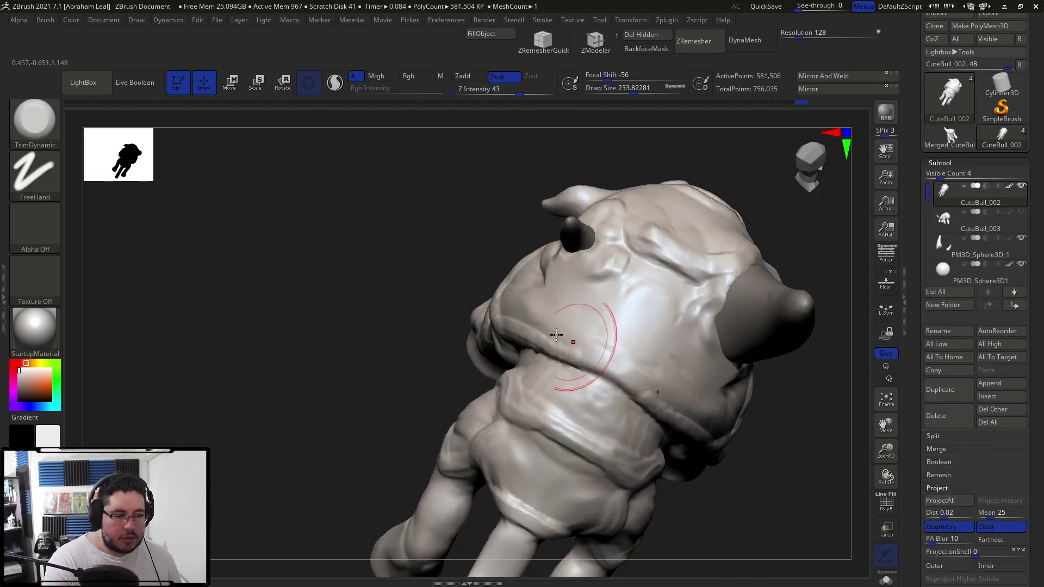
key("shift")
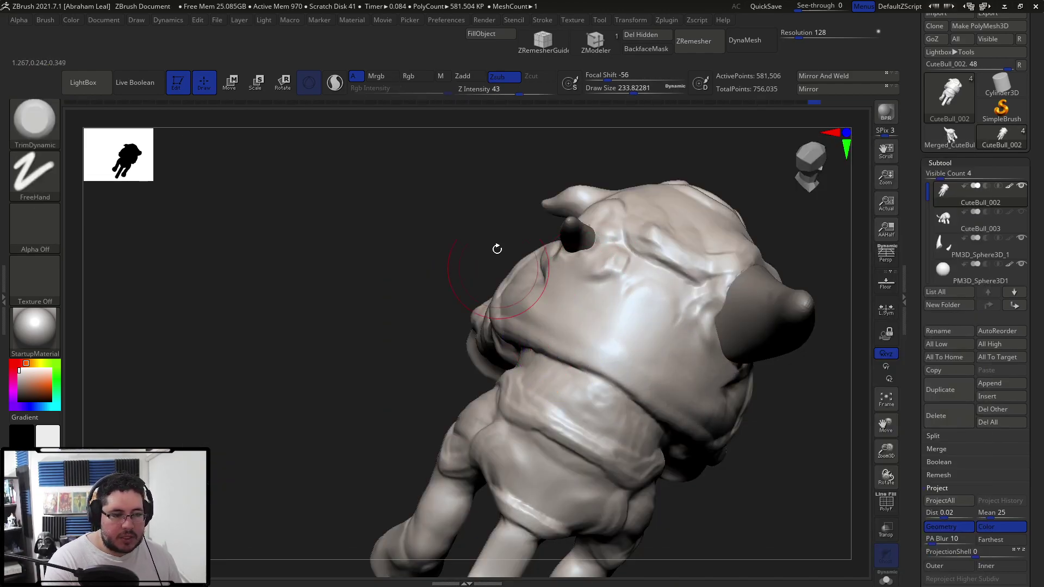
right_click_drag(494, 298, 518, 280)
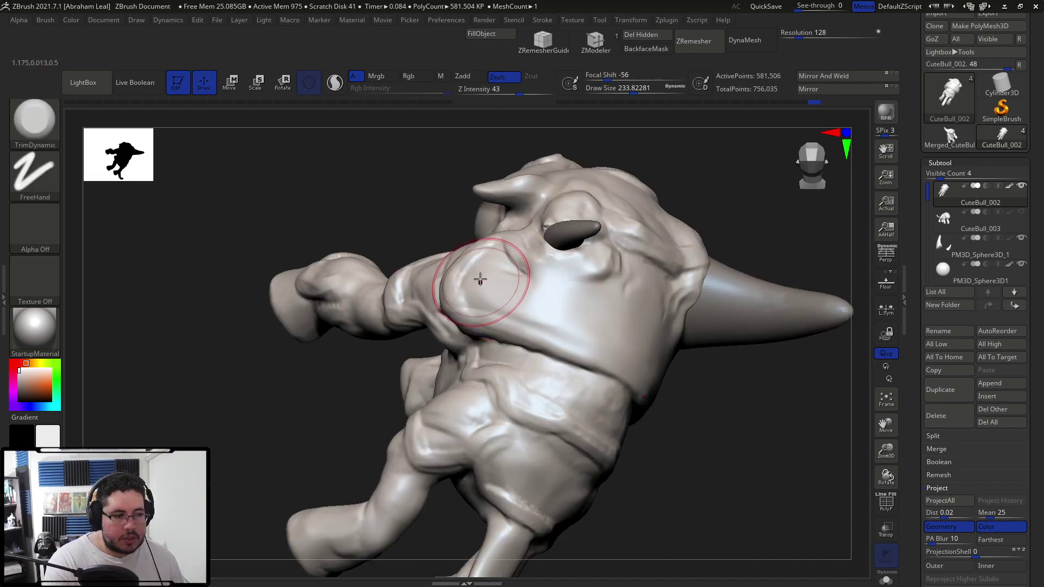
mouse_move(482, 247)
right_mouse_down("ctrl")
mouse_move(417, 177)
mouse_move(511, 201)
mouse_move(600, 159)
mouse_move(622, 175)
mouse_move(566, 139)
right_mouse_up("ctrl")
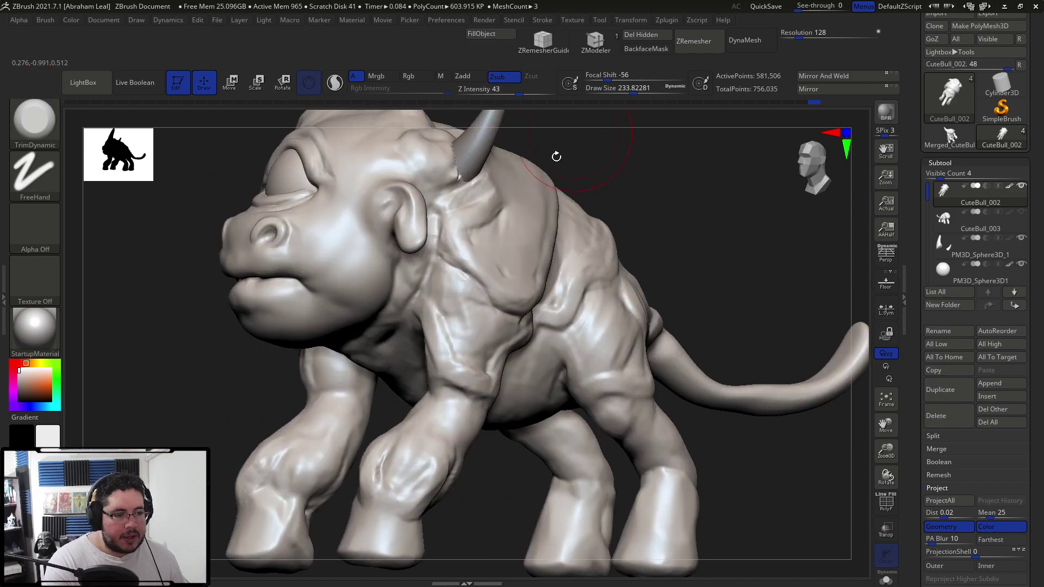
Step: Carve the crease between the shoulder plate's lower front edge and the upper foreleg with DamStandard at a draw size of about 94
key("b")
key("d")
key("s")
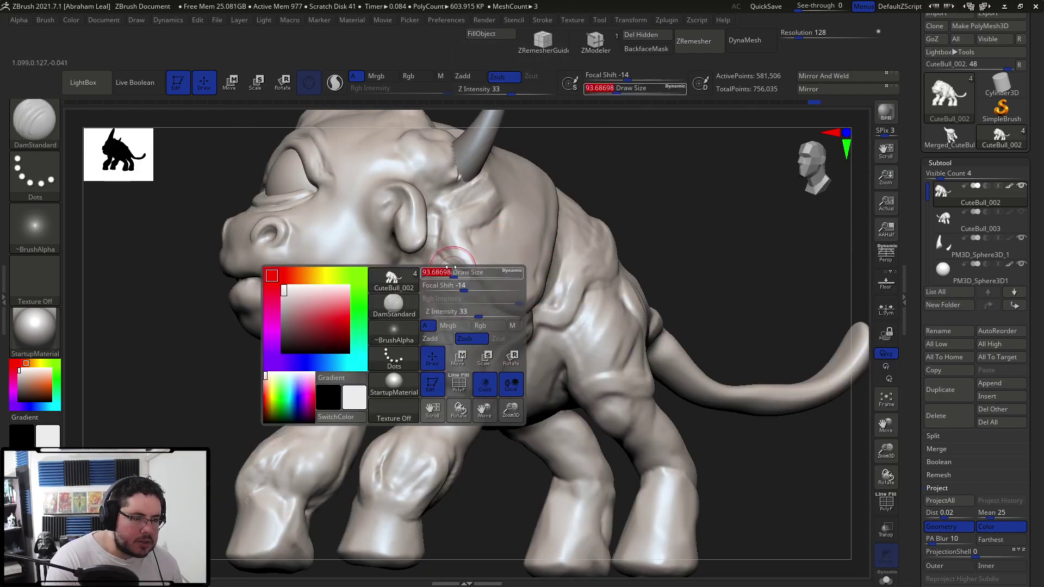
Step: Build up the front edge of the shoulder plate behind the ear with ClayBuildup at a draw size of about 90 and smooth it
key("b")
key("c")
key("b")
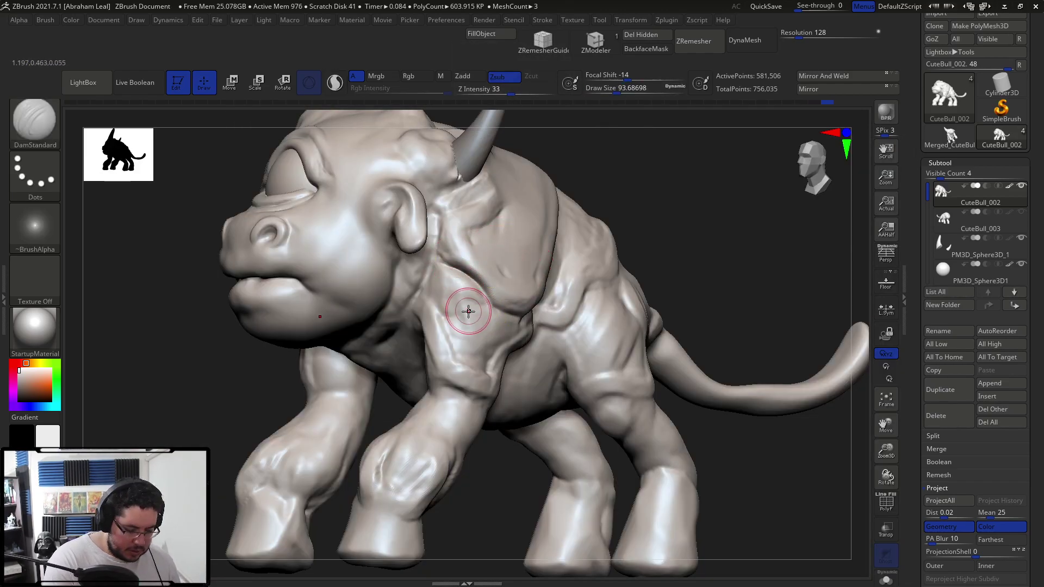
key("space")
mouse_move(443, 291)
left_mouse_down()
mouse_move(495, 315)
mouse_move(449, 279)
mouse_move(439, 286)
mouse_move(467, 313)
left_mouse_up()
key("space")
mouse_move(441, 274)
left_mouse_down()
mouse_move(417, 273)
mouse_move(443, 283)
mouse_move(446, 273)
mouse_move(440, 280)
left_mouse_up()
key("space")
key("space")
mouse_move(439, 245)
left_mouse_down()
mouse_move(451, 245)
mouse_move(440, 255)
left_mouse_up()
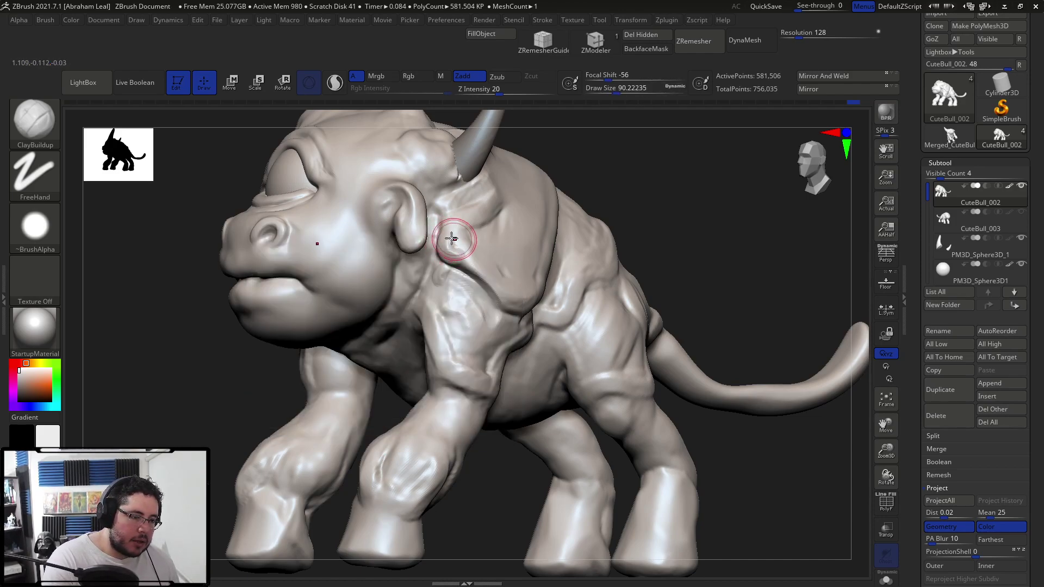
key("shift")
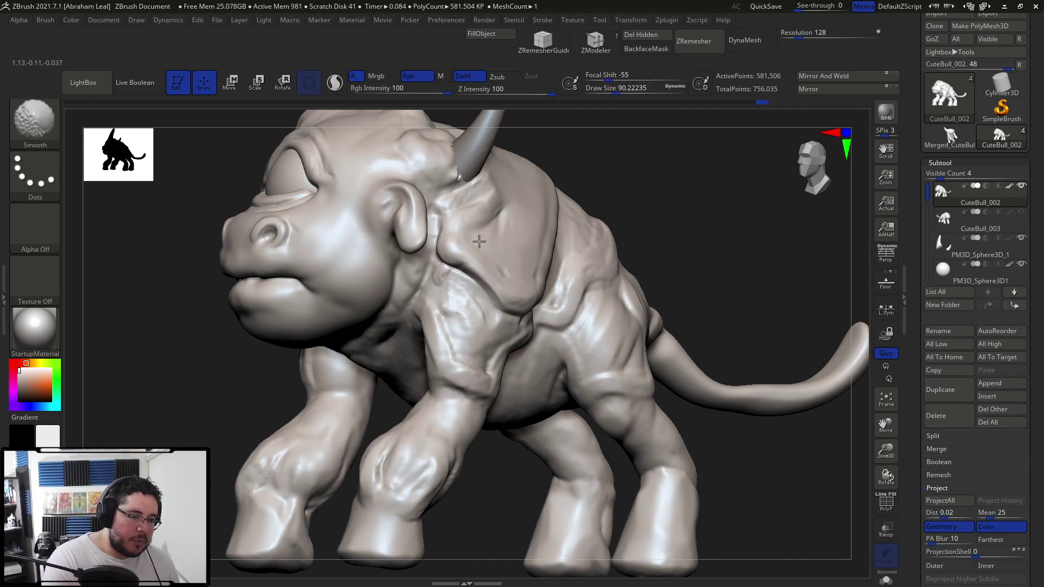
Step: Sculpt the front contour of the upper foreleg below the shoulder plate with ClayBuildup
right_click_drag(514, 250, 477, 246)
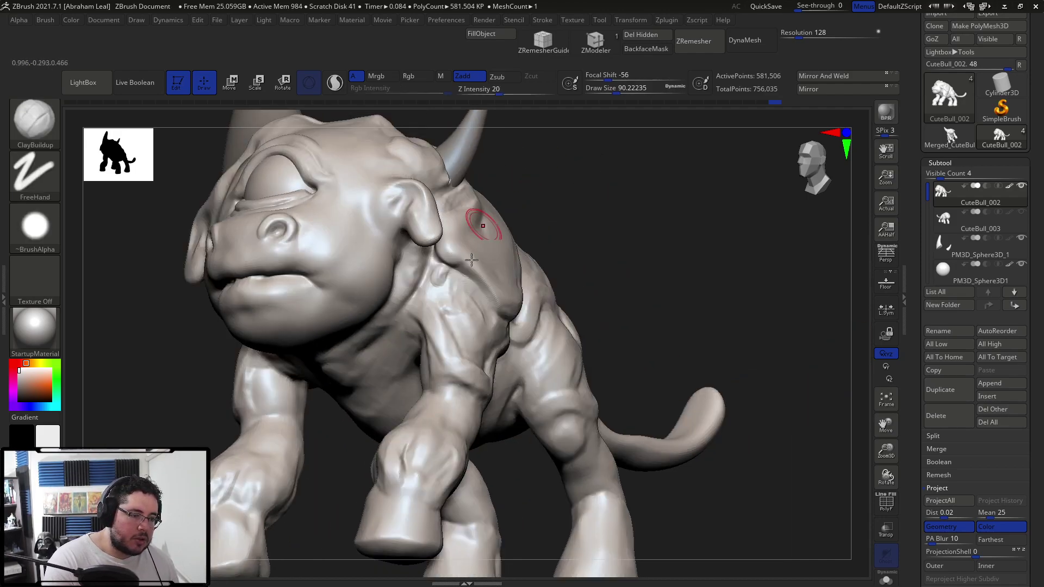
mouse_move(439, 277)
left_mouse_down()
mouse_move(431, 269)
mouse_move(426, 320)
left_mouse_up()
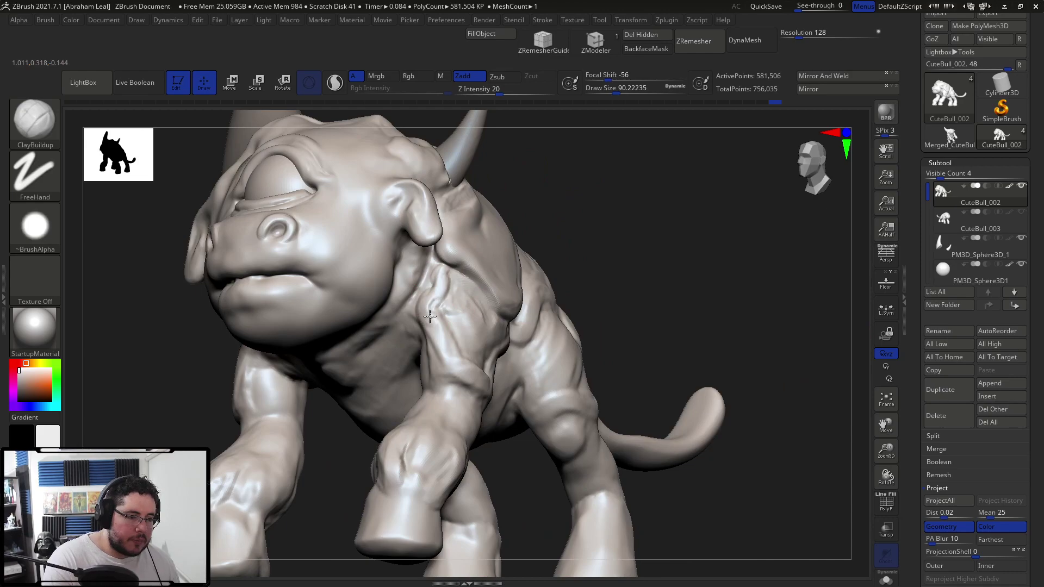
mouse_move(433, 276)
left_mouse_down()
mouse_move(421, 353)
mouse_move(429, 369)
mouse_move(418, 346)
left_mouse_up()
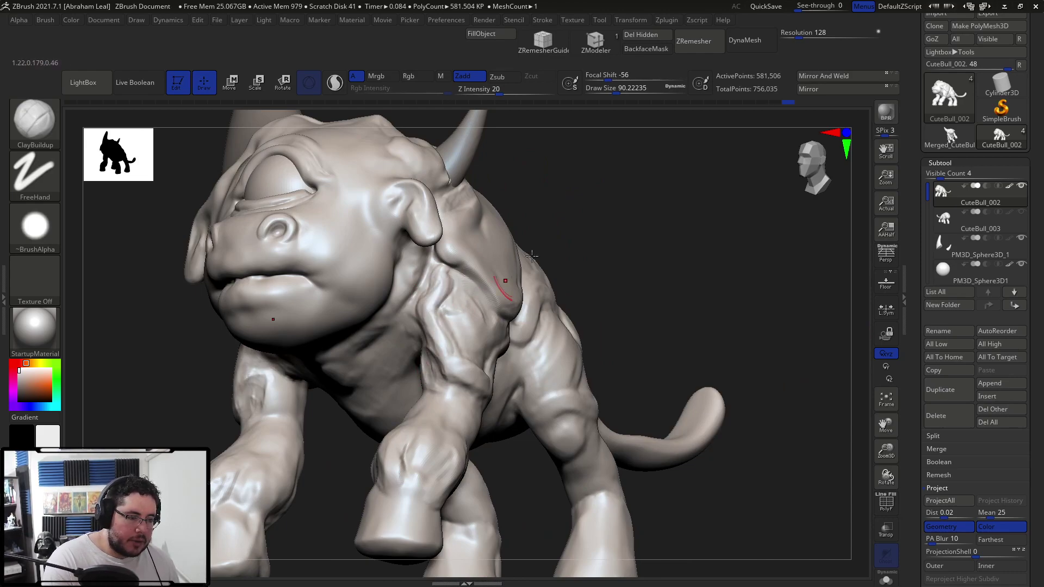
Step: Carve the creases along the front of the upper foreleg and under its lower rim with DamStandard at a draw size of about 90
right_click_drag(455, 327, 424, 332)
key("b")
key("d")
key("s")
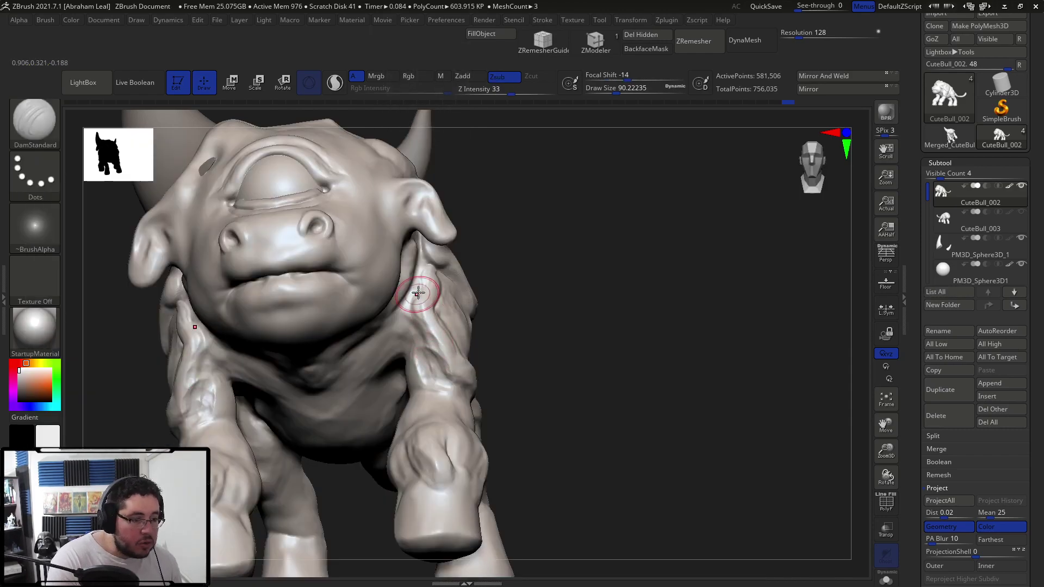
mouse_move(440, 372)
right_mouse_down()
mouse_move(436, 390)
mouse_move(462, 398)
right_mouse_up()
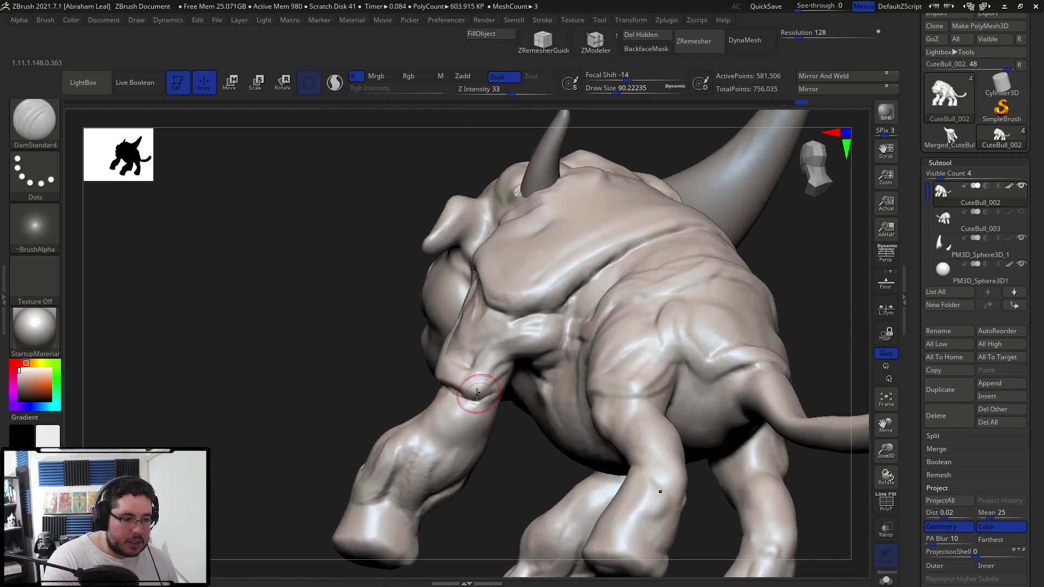
mouse_move(439, 385)
right_mouse_down()
mouse_move(440, 401)
mouse_move(429, 398)
right_mouse_up()
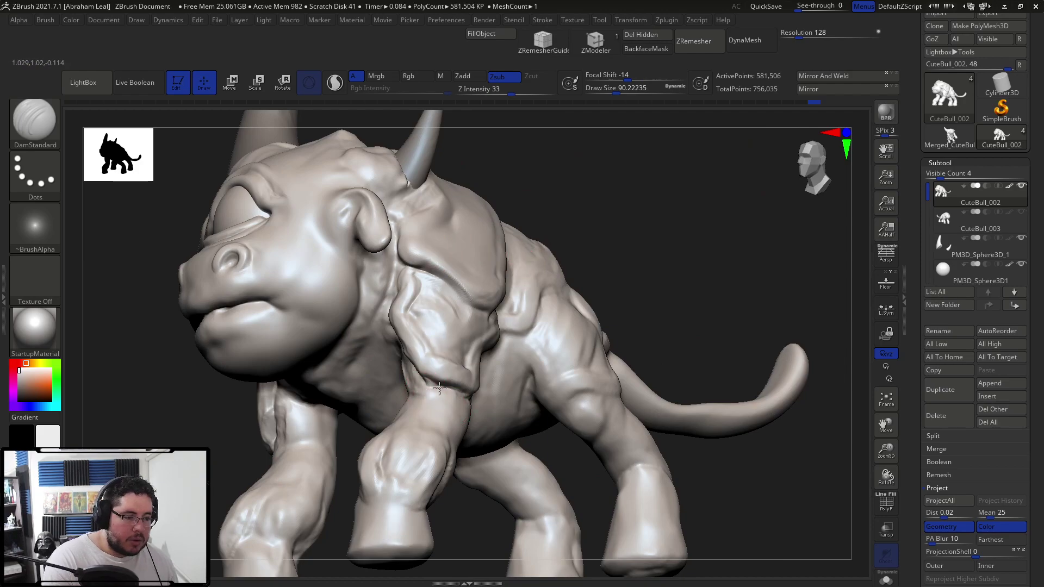
Step: Fill out the upper foreleg into a rounder volume with ClayBuildup at a draw size of about 172
mouse_move(580, 204)
right_mouse_down()
mouse_move(603, 154)
mouse_move(654, 205)
mouse_move(662, 240)
mouse_move(676, 229)
mouse_move(468, 375)
right_mouse_up()
key("b")
key("c")
key("b")
key("space")
left_click_drag(530, 319, 533, 317)
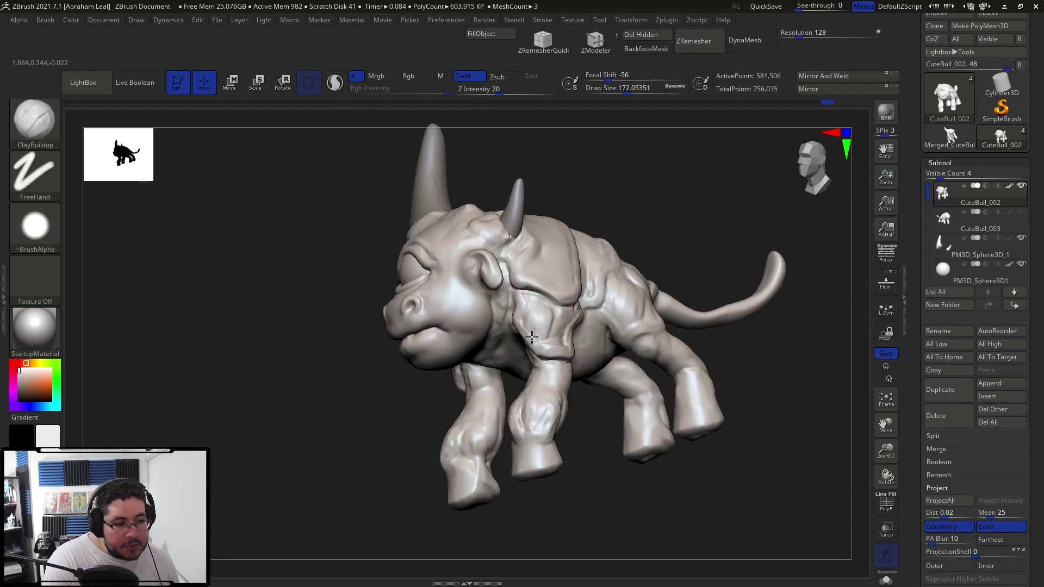
right_click_drag(559, 323, 559, 238)
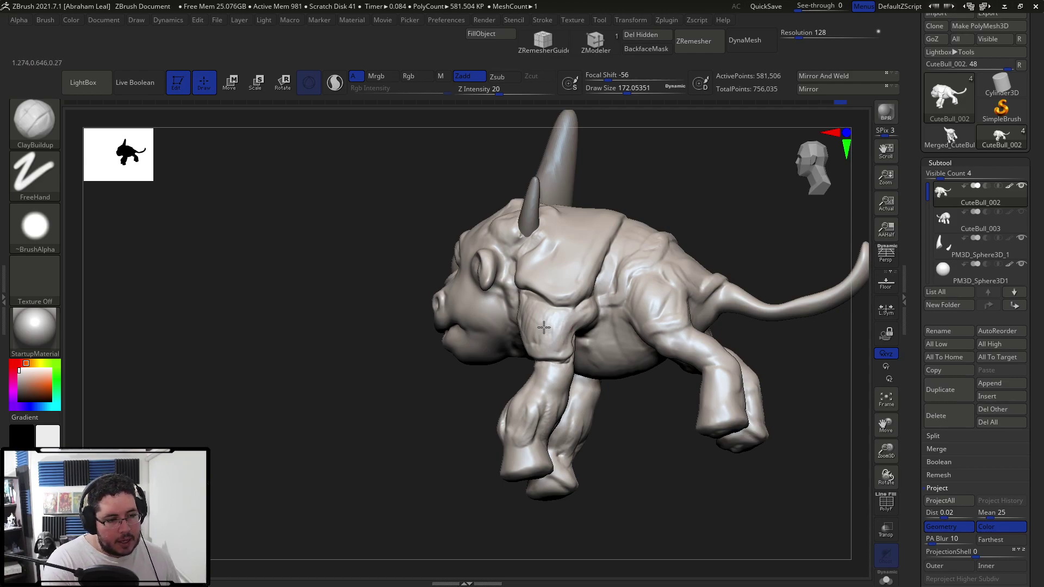
right_click_drag(468, 342, 549, 314)
mouse_move(600, 281)
right_mouse_down()
mouse_move(645, 280)
mouse_move(554, 332)
mouse_move(471, 320)
right_mouse_up()
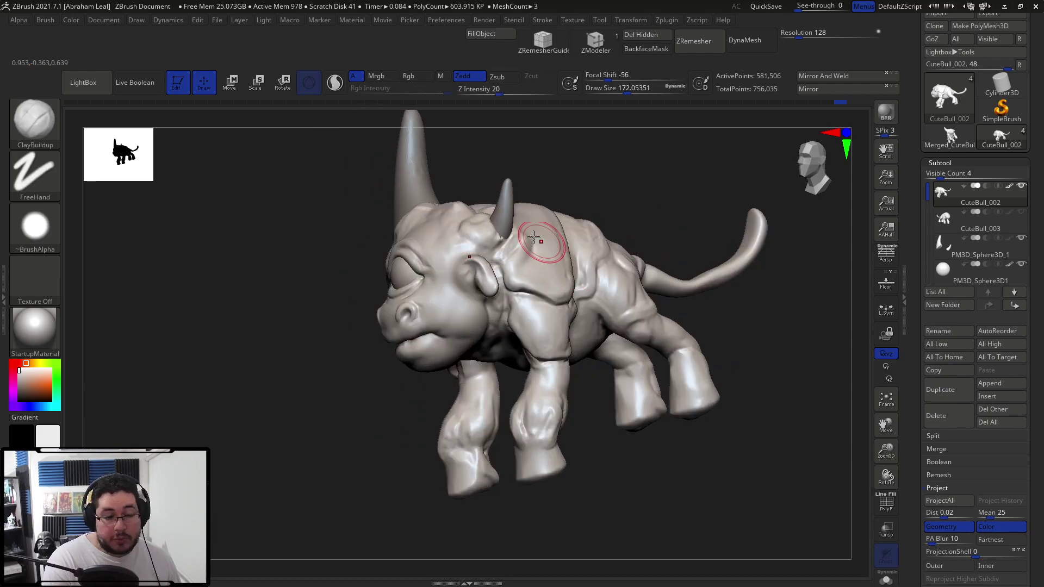
right_click_drag(543, 321, 478, 303)
right_click(478, 302)
Step: Mask the rear part of the shoulder plate with MaskPen at a draw size of about 212 and invert the mask
mouse_move(626, 139)
right_mouse_down()
mouse_move(607, 180)
mouse_move(610, 167)
mouse_move(643, 181)
mouse_move(667, 224)
mouse_move(674, 236)
mouse_move(657, 266)
right_mouse_up()
key("space")
left_click_drag(623, 253, 630, 274)
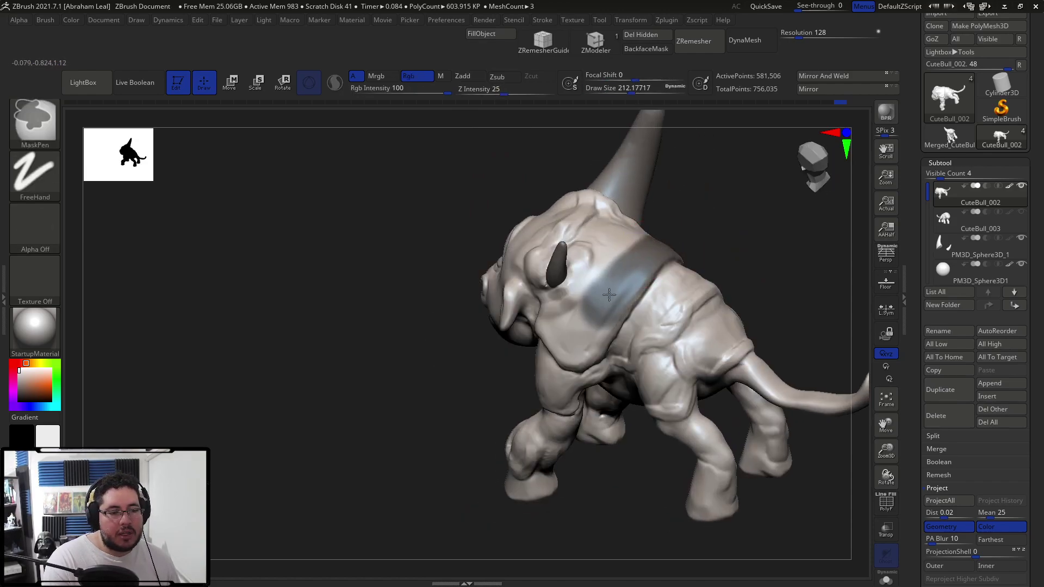
left_click(614, 270, "ctrl")
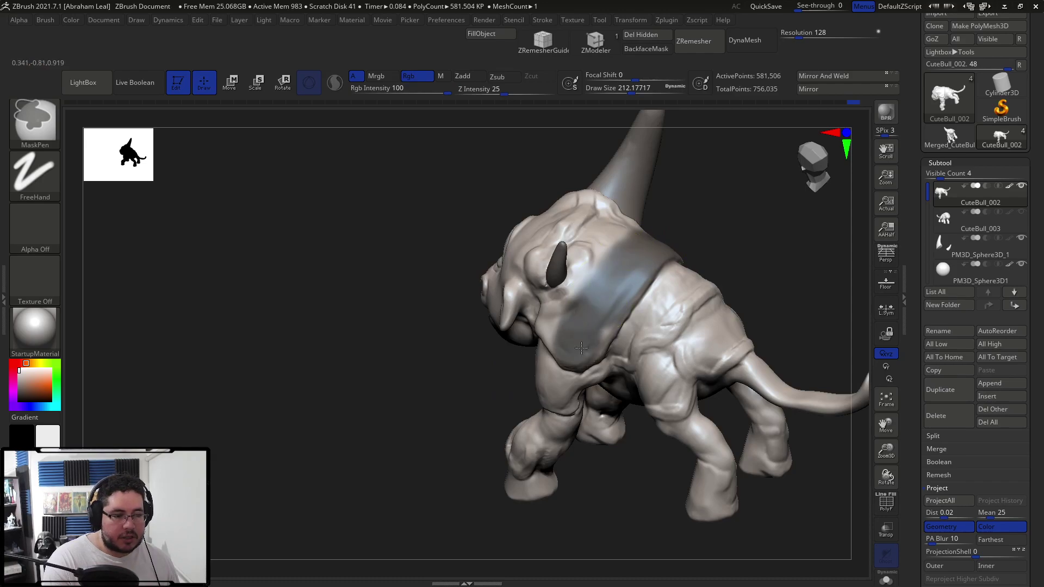
left_click(717, 212, "ctrl")
right_click_drag(718, 212, 734, 219)
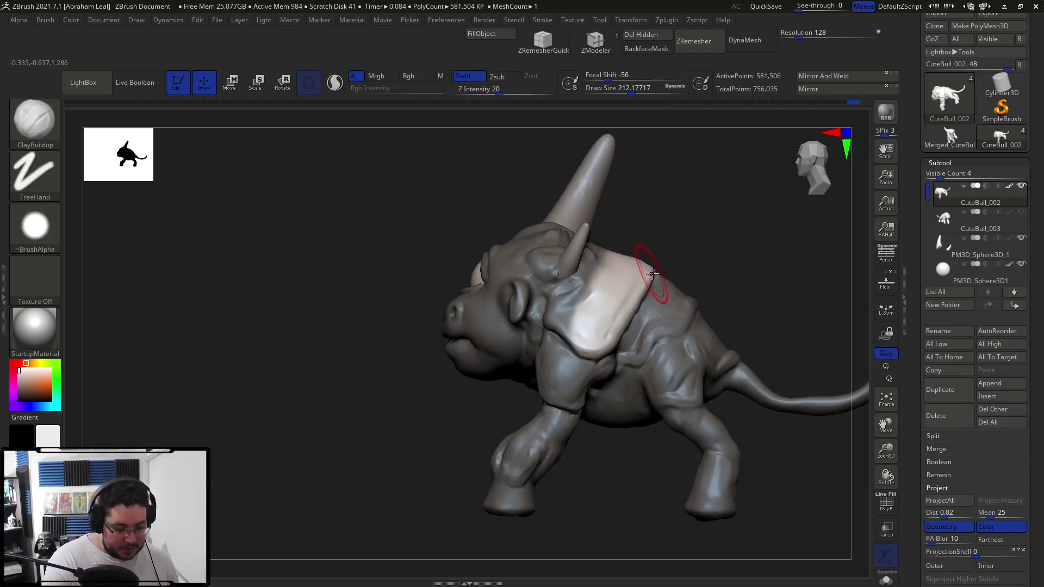
Step: Pull the shoulder plate's rear edge out over the back with Move at a draw size of about 476 and clear the mask
key("b")
key("m")
key("v")
left_click_drag(639, 268, 637, 257)
key("ctrl+z")
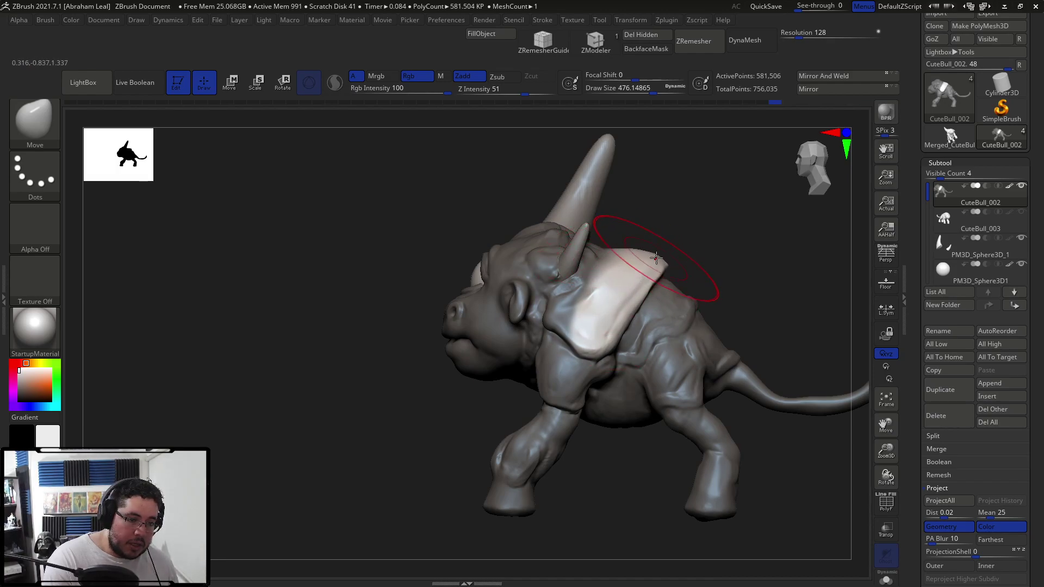
left_click_drag(704, 222, 679, 225)
left_click_drag(693, 221, 723, 245, "ctrl")
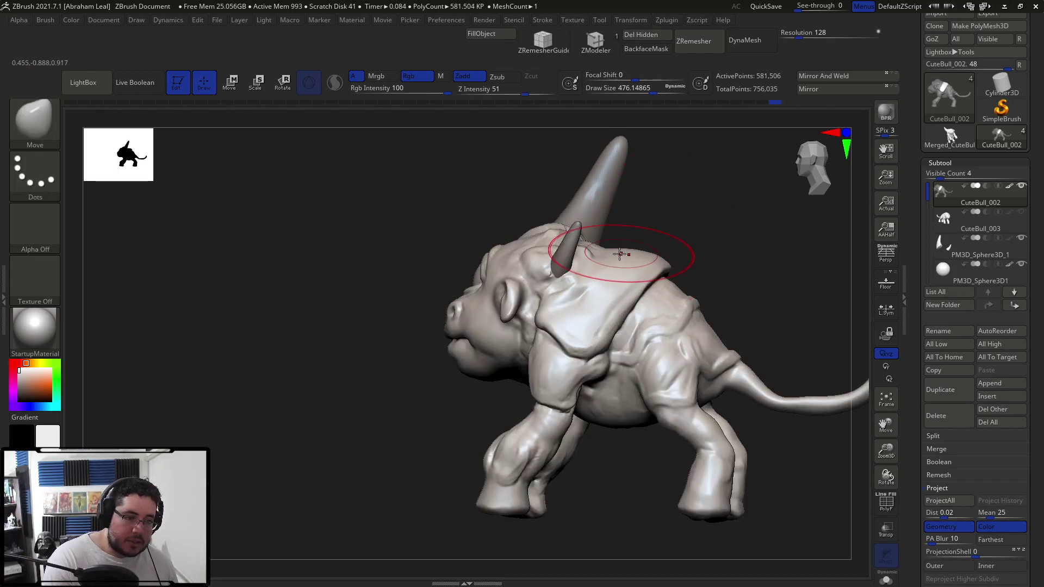
Step: Raise the top of the shoulder plate behind the horns with the Move brush to round the back's profile
left_click_drag(605, 249, 612, 236)
mouse_move(723, 222)
left_mouse_down()
mouse_move(522, 231)
mouse_move(724, 229)
mouse_move(715, 242)
mouse_move(727, 214)
mouse_move(714, 220)
left_mouse_up()
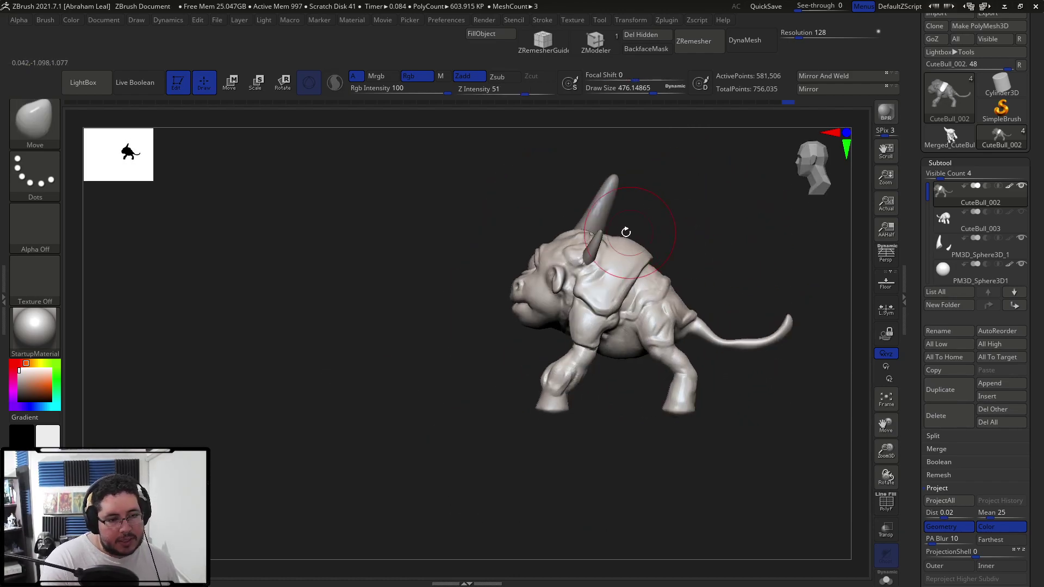
mouse_move(642, 261)
left_mouse_down()
mouse_move(687, 239)
mouse_move(714, 255)
mouse_move(643, 247)
left_mouse_up()
Step: Flatten the surface and rear rim of the shoulder plate with TrimDynamic at a draw size of about 158
key("b")
key("t")
key("d")
key("space")
left_click_drag(655, 299, 646, 298)
right_click_drag(646, 288, 660, 267)
key("space")
left_click_drag(659, 268, 652, 268)
left_click_drag(699, 243, 652, 244)
key("space")
left_click_drag(625, 289, 618, 289)
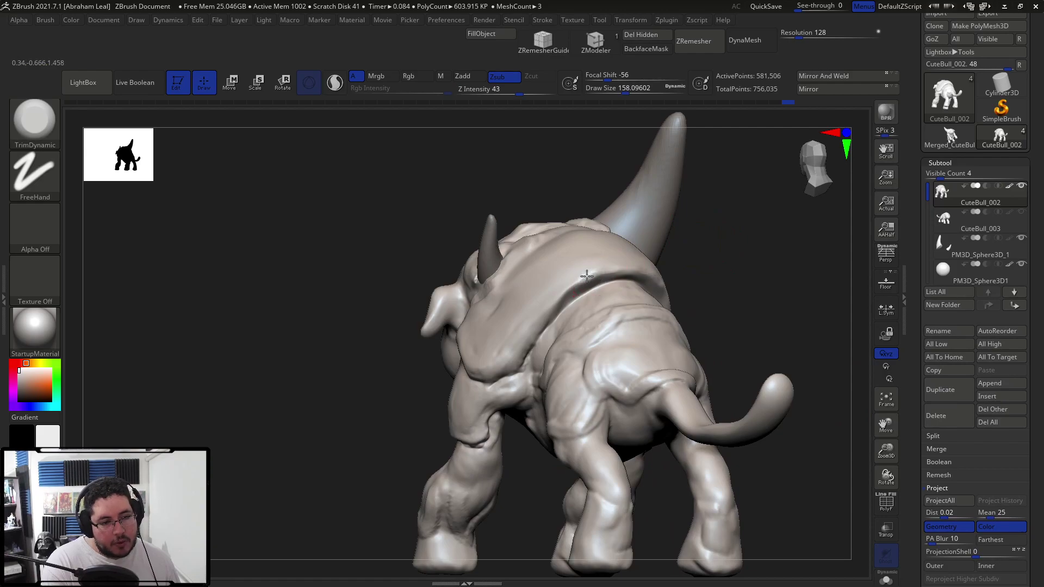
Step: Build up the rear rim of the shoulder plate with ClayBuildup at a draw size of about 136 and smooth the transition
key("b")
key("b")
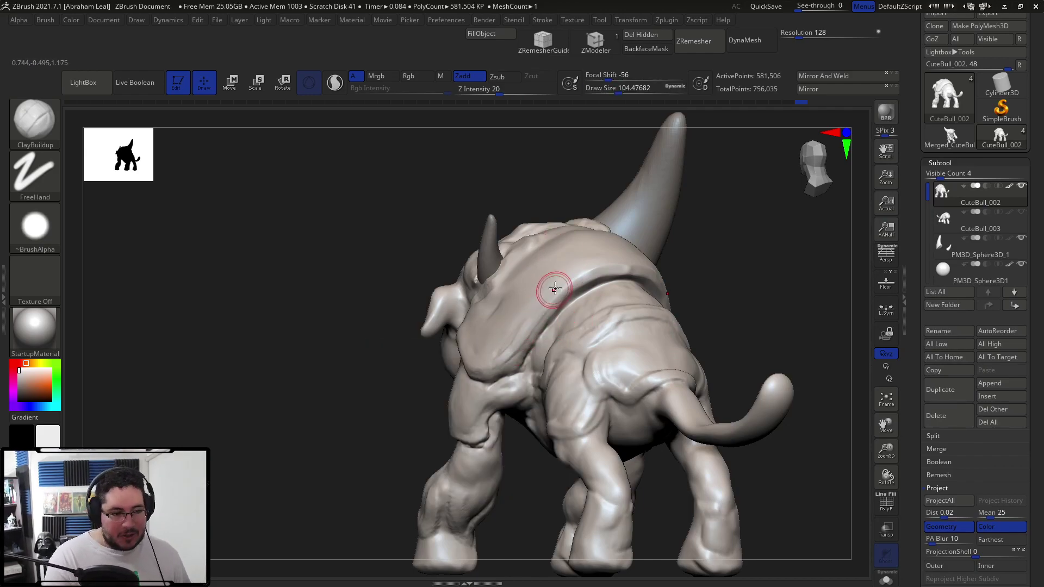
key("bracketright")
key("bracketright")
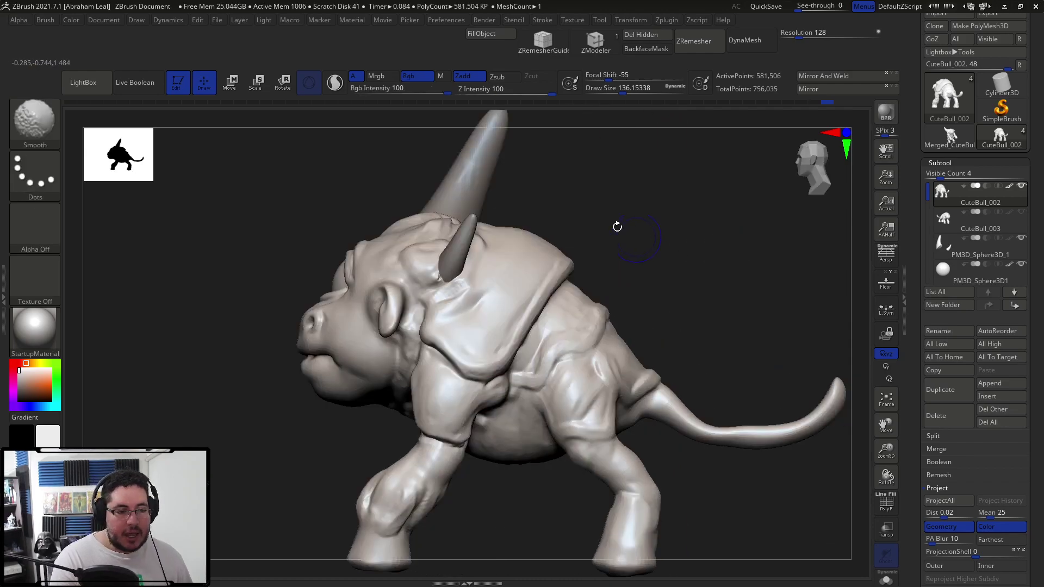
mouse_move(599, 194)
left_mouse_down("alt")
mouse_move(608, 219)
mouse_move(586, 267)
left_mouse_up("alt")
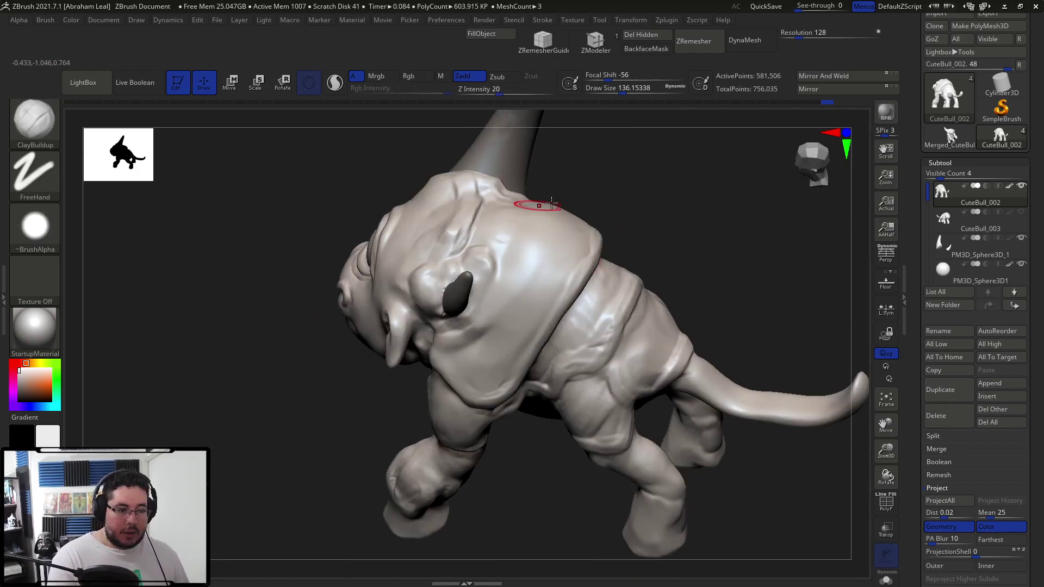
Step: Deepen the crease between the head and the front edge of the shoulder plate with DamStandard at a draw size of about 97
mouse_move(601, 207)
left_mouse_down()
mouse_move(624, 194)
mouse_move(531, 250)
left_mouse_up()
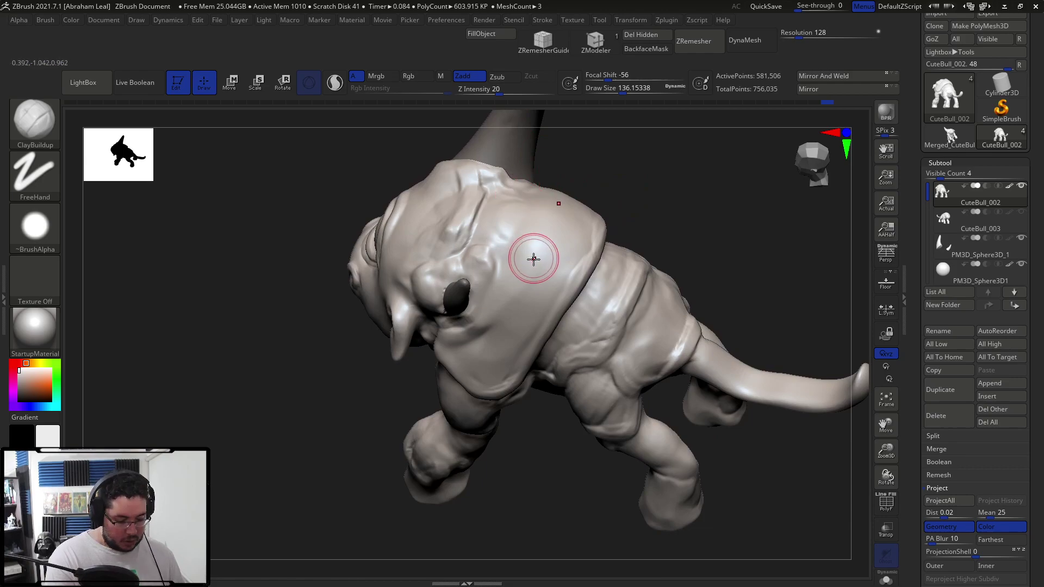
key("b")
key("d")
key("s")
left_click_drag(501, 246, 471, 298)
left_click_drag(579, 190, 622, 152)
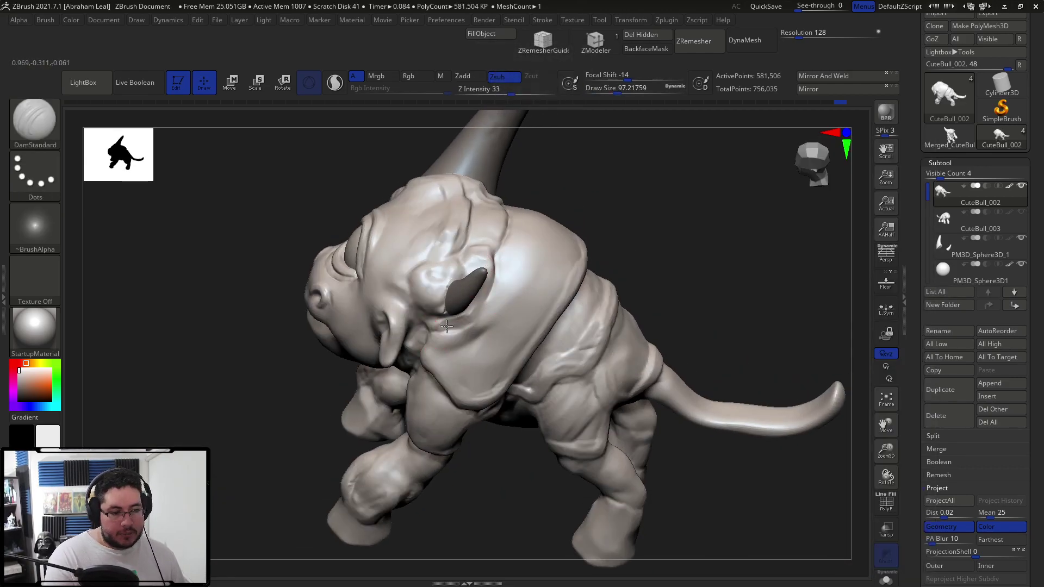
left_click_drag(533, 249, 448, 314)
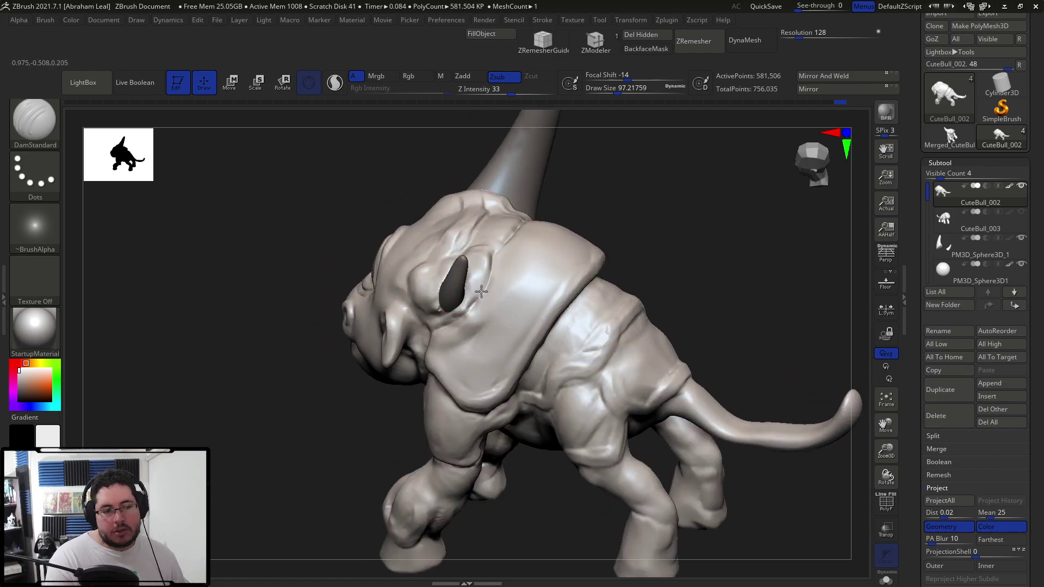
left_click_drag(594, 203, 443, 331)
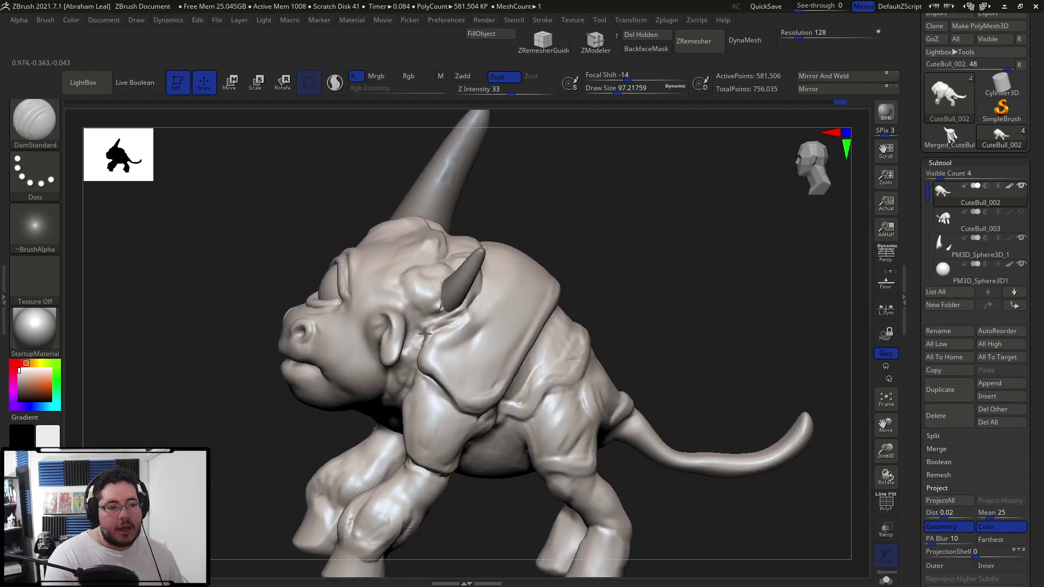
left_click_drag(604, 163, 505, 194)
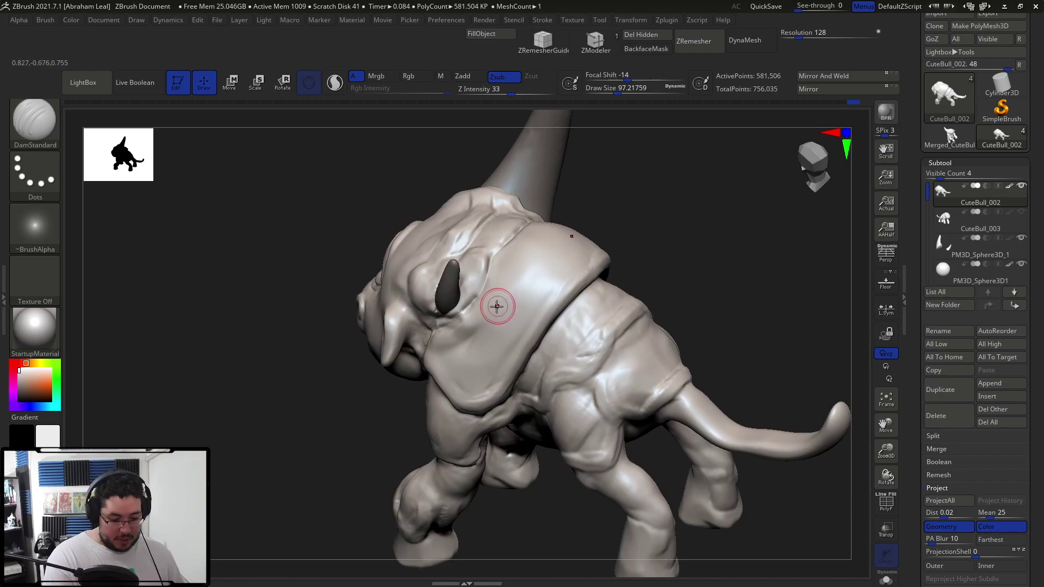
Step: Build up the front edge of the shoulder plate behind the small horn with ClayBuildup at a draw size of about 132
key("b")
key("c")
key("b")
key("space")
left_click_drag(486, 284, 494, 284)
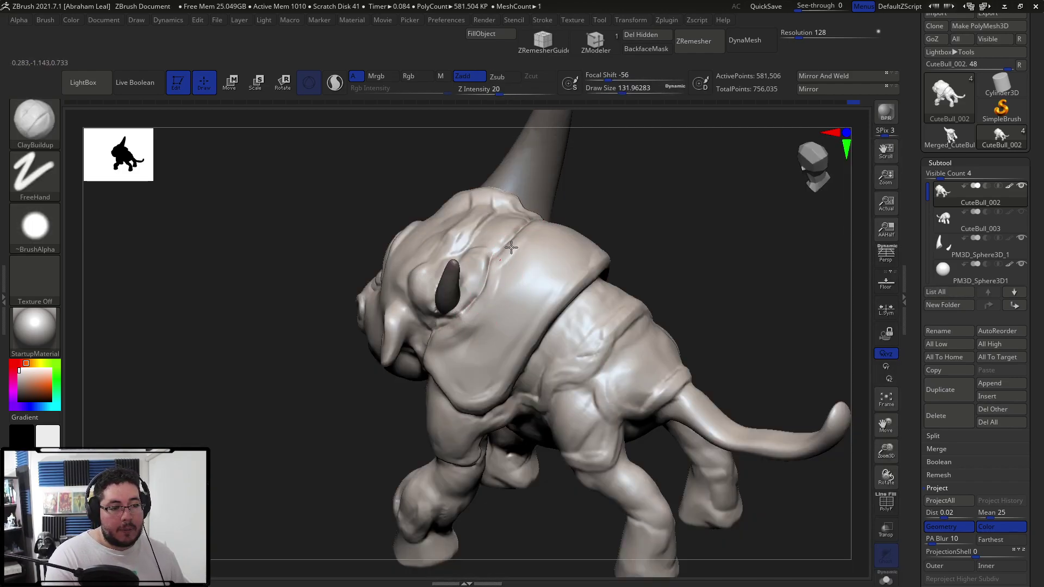
left_click_drag(504, 256, 498, 271)
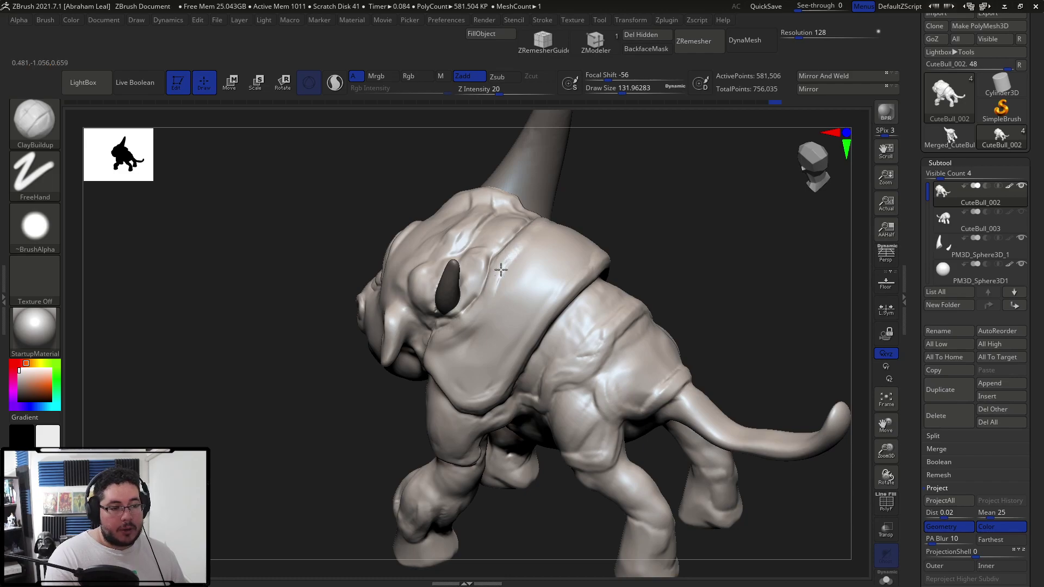
Step: Fill out the side of the shoulder plate below the small horn with ClayBuildup at draw sizes of about 158 and 245, and smooth it
left_click_drag(604, 198, 641, 204)
key("space")
left_click_drag(465, 335, 469, 335)
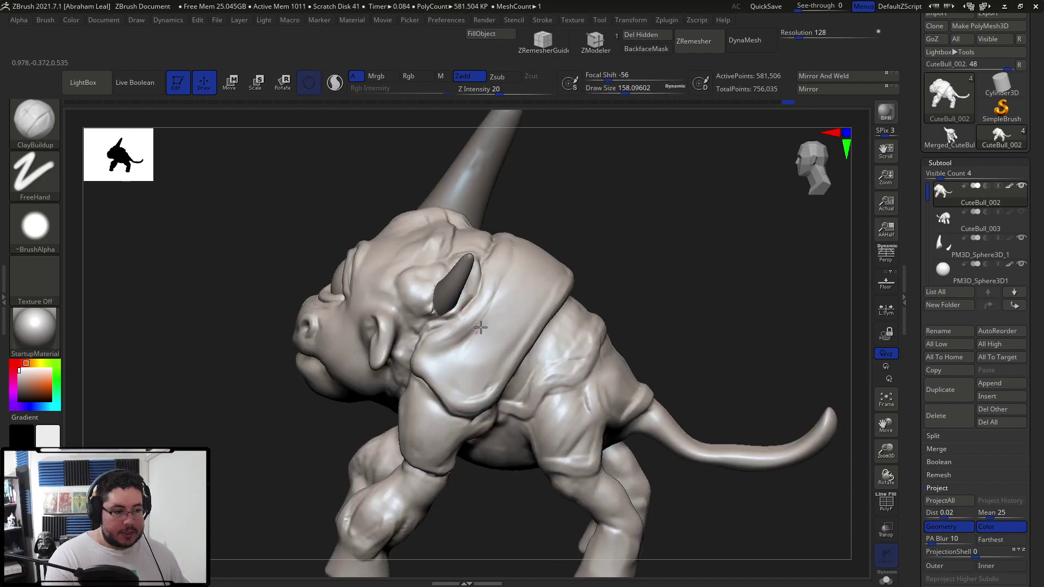
key("shift")
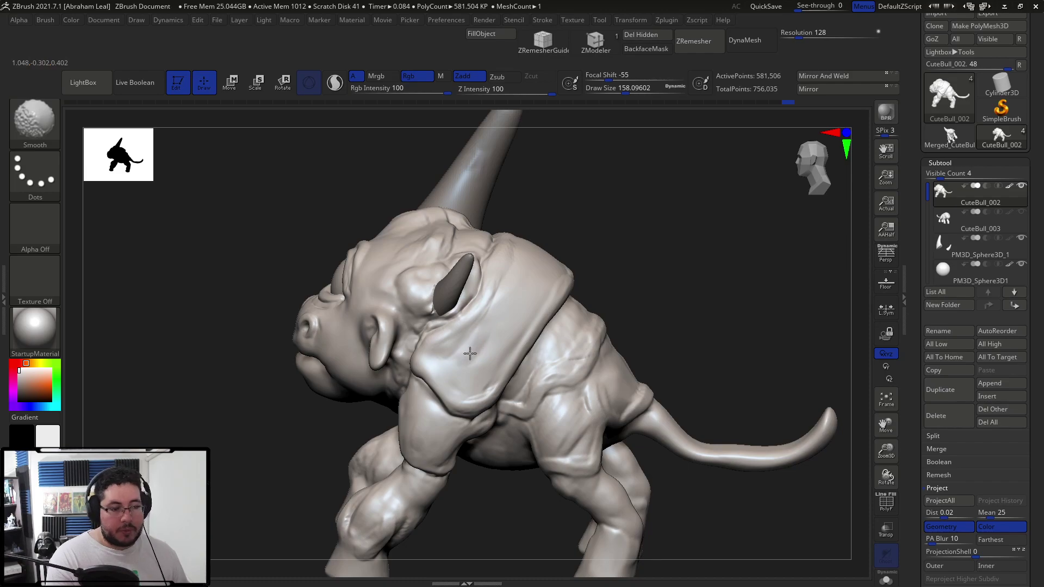
mouse_move(473, 371)
left_mouse_down()
mouse_move(494, 331)
mouse_move(480, 326)
mouse_move(514, 305)
mouse_move(498, 307)
left_mouse_up()
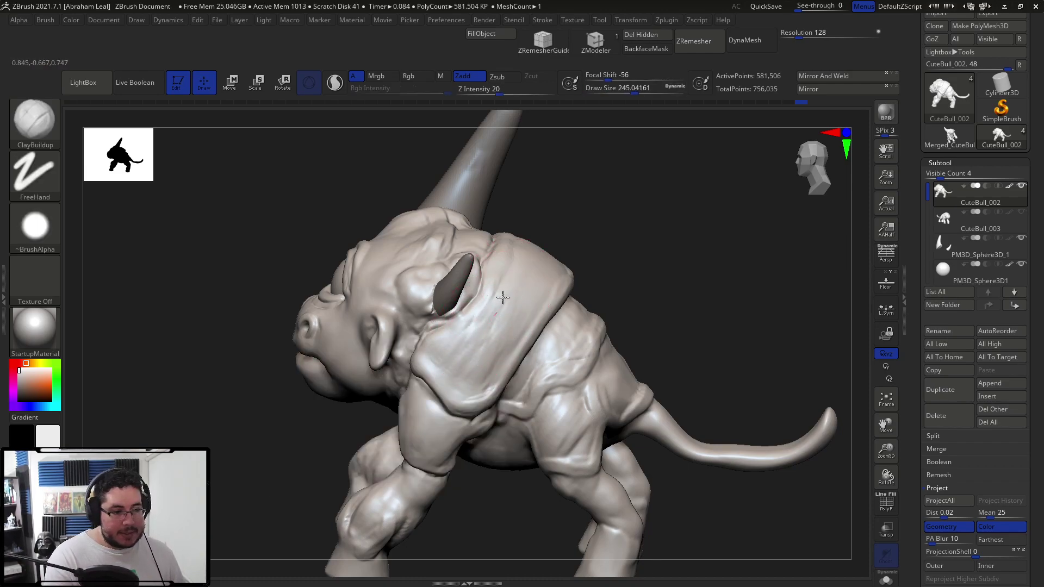
Step: Examine the shoulder plate and the creature's overall silhouette from both sides and from behind
mouse_move(563, 202)
left_mouse_down()
mouse_move(550, 172)
mouse_move(605, 231)
left_mouse_up()
mouse_move(605, 232)
right_mouse_down()
mouse_move(624, 271)
mouse_move(669, 294)
mouse_move(692, 263)
mouse_move(738, 243)
mouse_move(711, 232)
mouse_move(698, 251)
right_mouse_up()
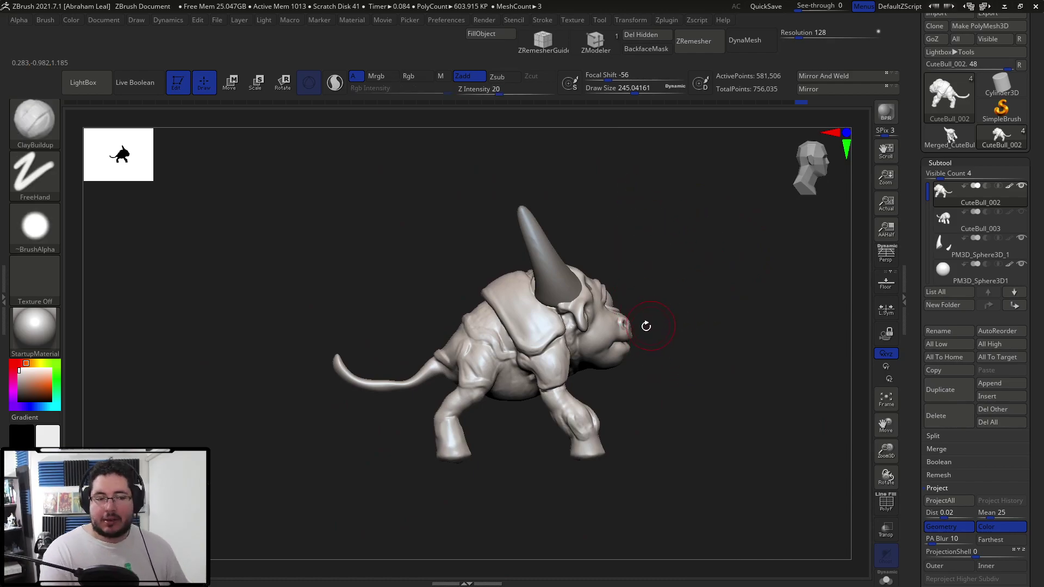
mouse_move(669, 397)
right_mouse_down()
mouse_move(678, 391)
mouse_move(653, 337)
mouse_move(646, 264)
right_mouse_up()
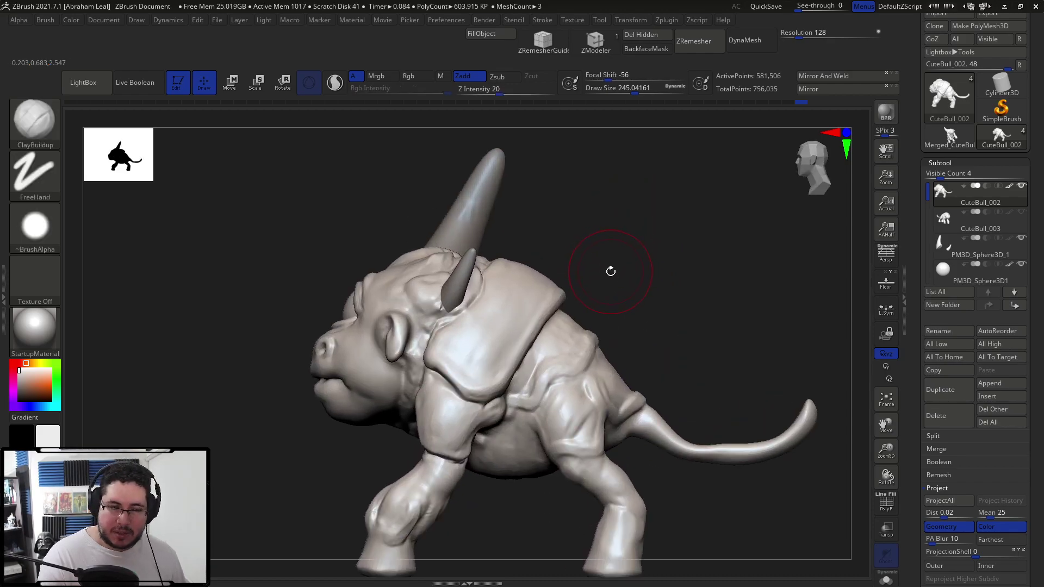
right_click_drag(628, 222, 641, 302)
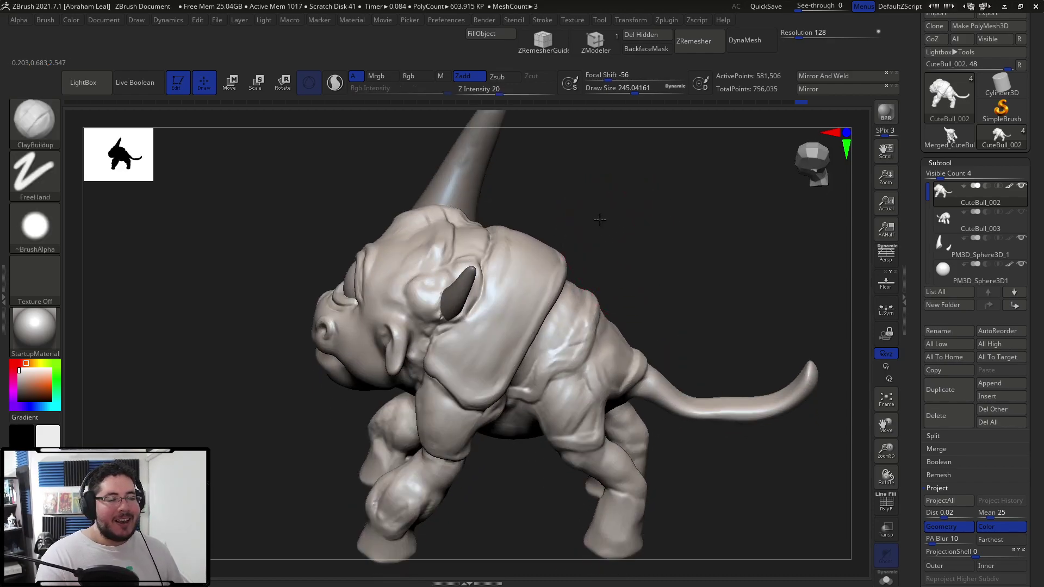
right_click_drag(601, 217, 517, 216)
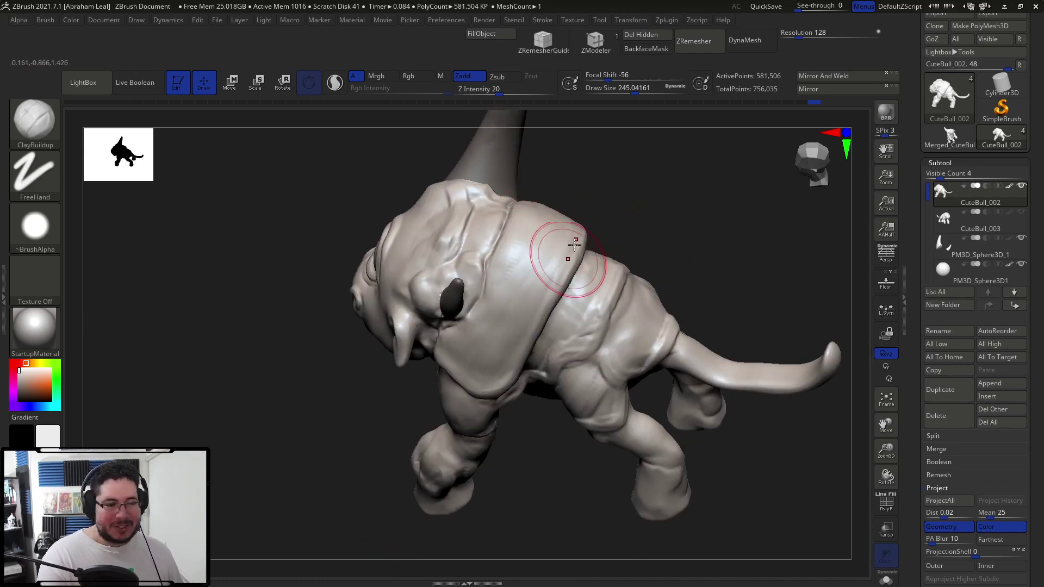
key("shift")
mouse_move(518, 253)
right_mouse_down()
mouse_move(659, 179)
mouse_move(643, 239)
right_mouse_up()
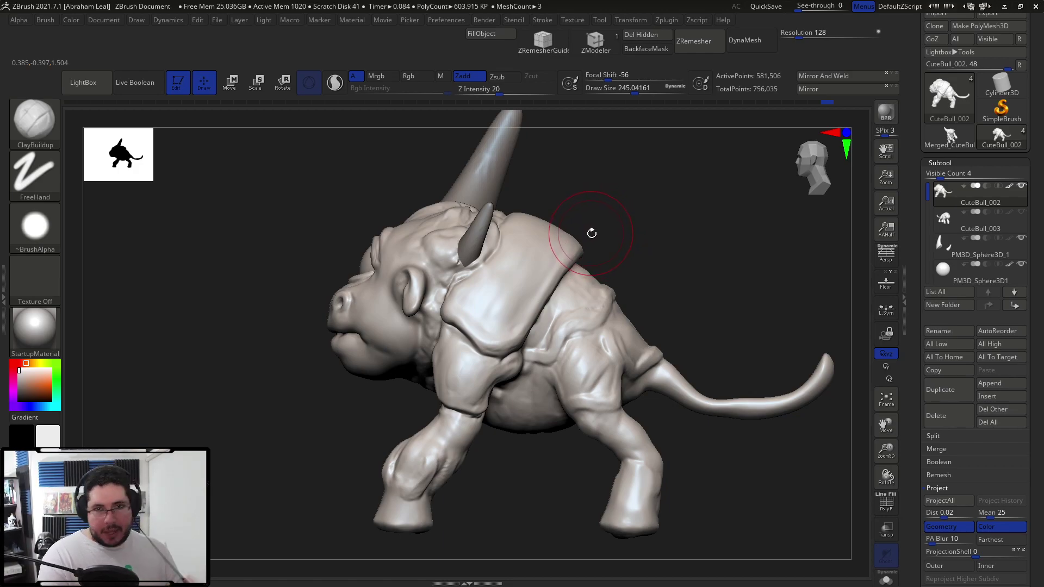
Step: Build up the forehead around the bases of both horns with ClayBuildup at a draw size of about 212
mouse_move(589, 236)
left_mouse_down()
mouse_move(640, 233)
mouse_move(638, 214)
mouse_move(598, 228)
mouse_move(671, 200)
mouse_move(792, 216)
mouse_move(725, 217)
mouse_move(778, 233)
left_mouse_up()
key("space")
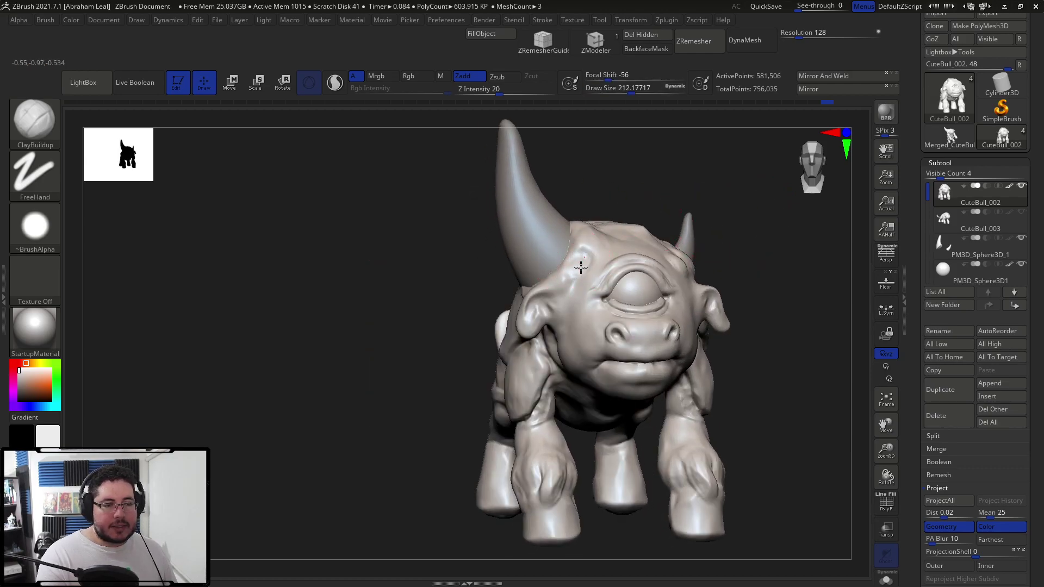
left_click_drag(580, 249, 711, 175)
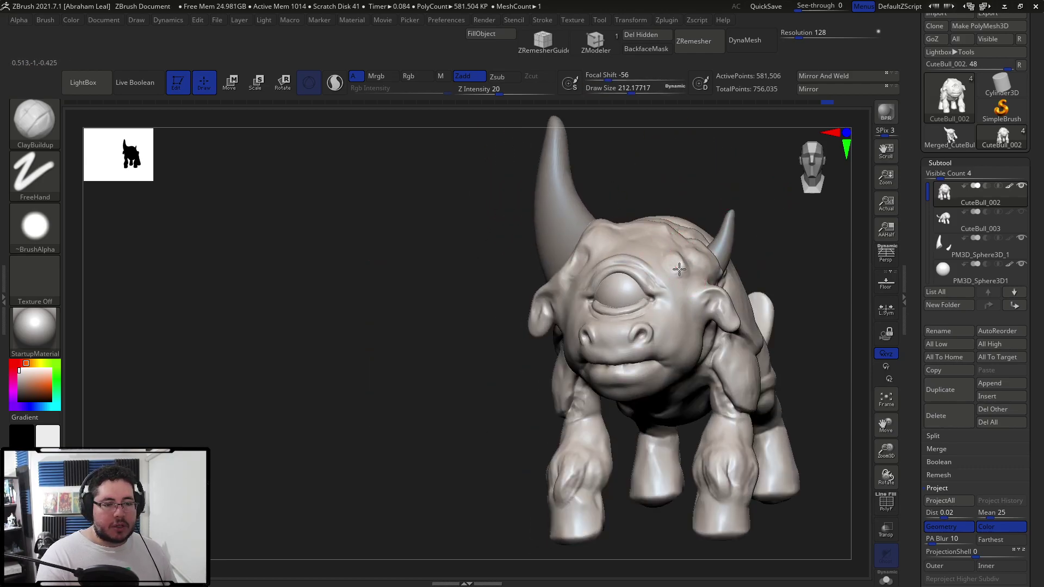
mouse_move(750, 235)
left_mouse_down()
mouse_move(745, 200)
mouse_move(531, 347)
mouse_move(741, 350)
mouse_move(673, 324)
mouse_move(748, 189)
left_mouse_up()
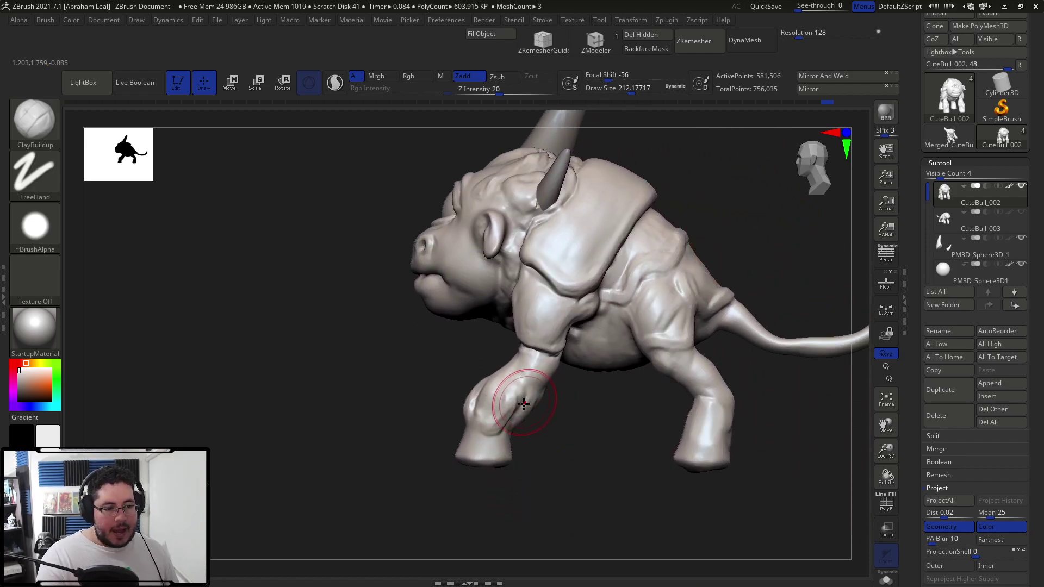
Step: Examine the forelegs and the whole creature from the front, and preview the CuteBull_003 subtool for comparison
left_click_drag(538, 426, 499, 395)
mouse_move(575, 426)
left_mouse_down("alt")
mouse_move(573, 357)
mouse_move(576, 413)
left_mouse_up("alt")
left_click_drag(723, 242, 682, 265, "alt")
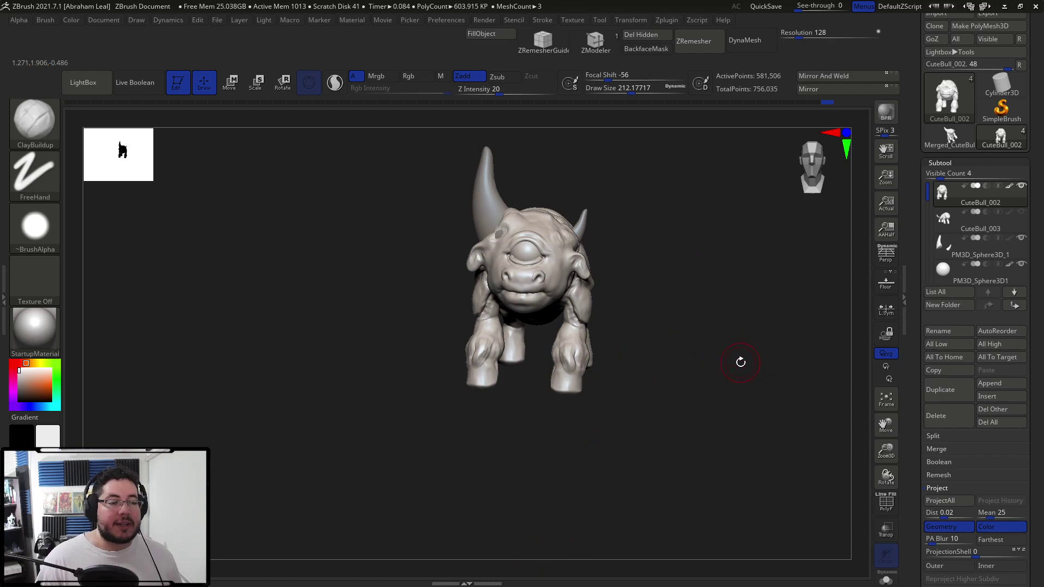
mouse_move(973, 220)
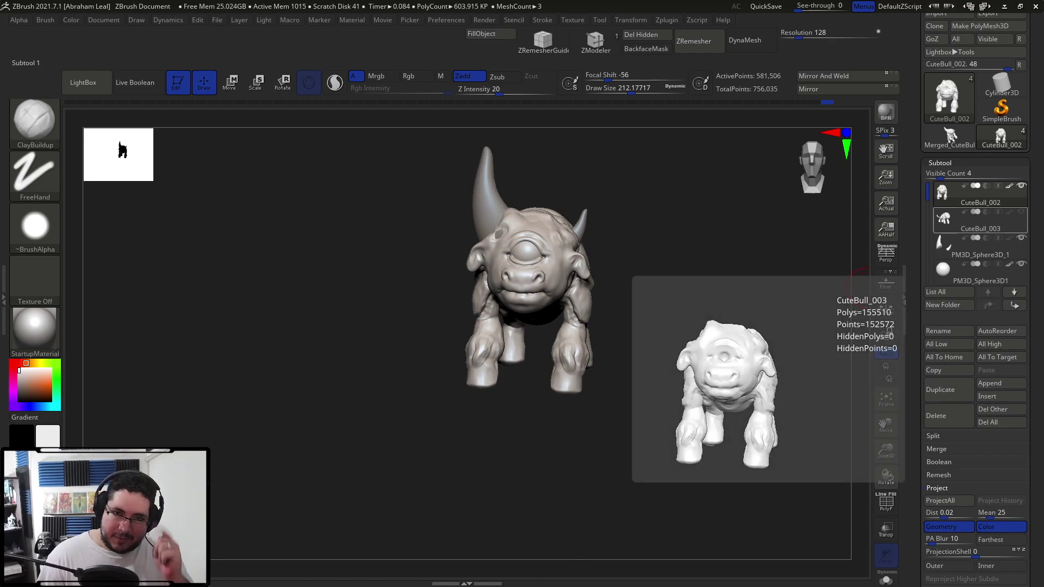